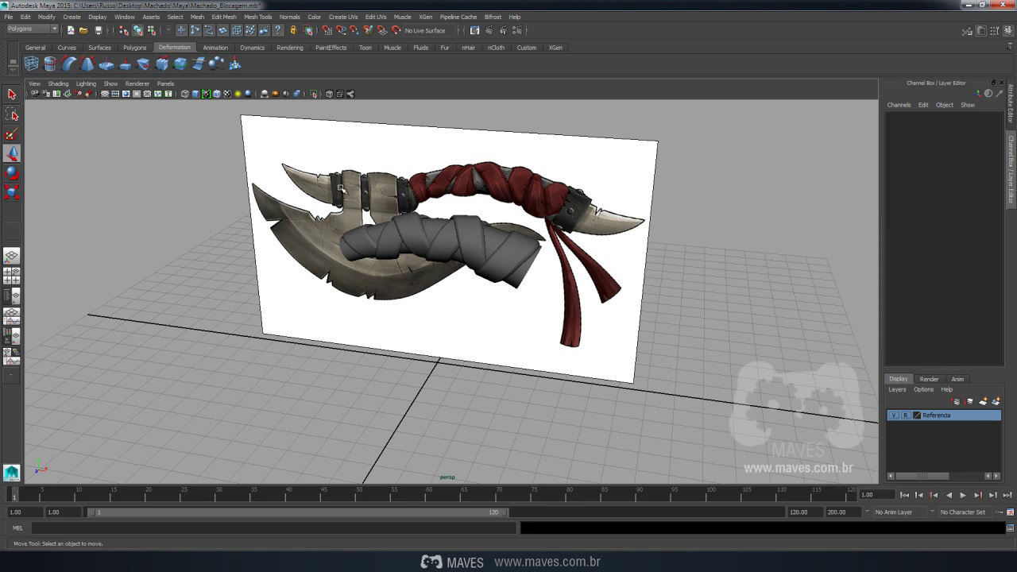
Switch to the Polygons shelf and start the Polygon Cylinder tool beside the axe reference
mouse_move(549, 273)
alt+mouse_down()
mouse_move(556, 306)
mouse_move(609, 288)
mouse_move(599, 283)
alt+mouse_up()
key(q)
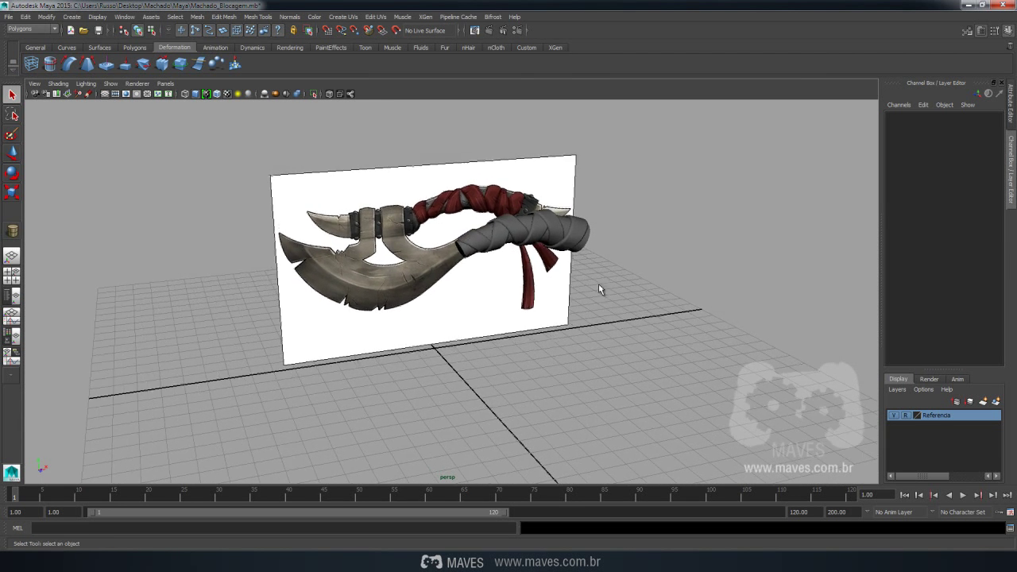
click(135, 48)
click(69, 64)
Draw a short, wide cylinder (radius 6.182, height 3.102) and set Subdivisions Axis to 16
mouse_move(598, 365)
alt+mouse_down()
mouse_move(487, 406)
mouse_move(469, 380)
mouse_move(575, 337)
alt+mouse_up()
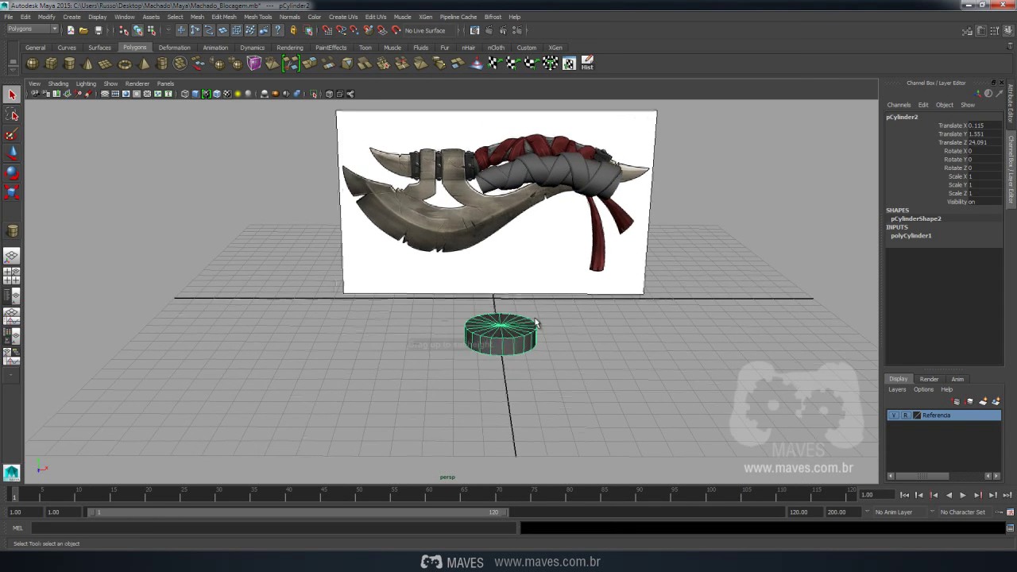
scroll(574, 337, up, 6)
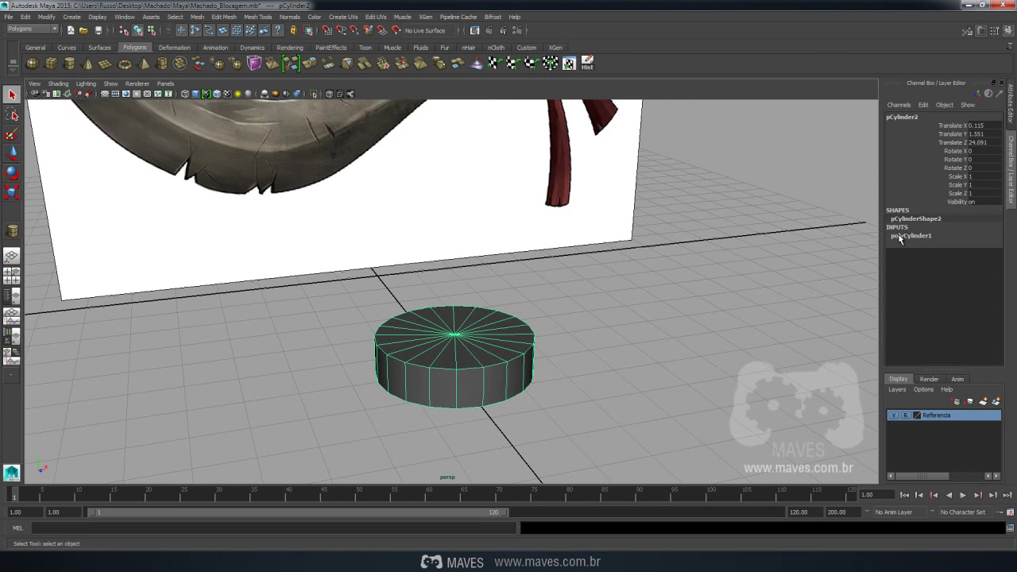
click(911, 236)
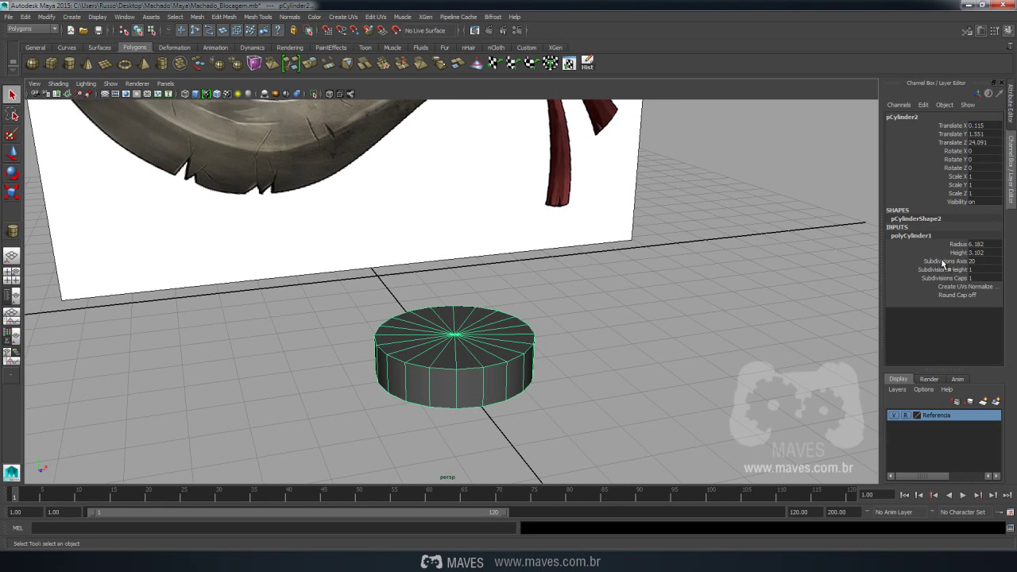
double_click(973, 261)
text(16)
key(Return)
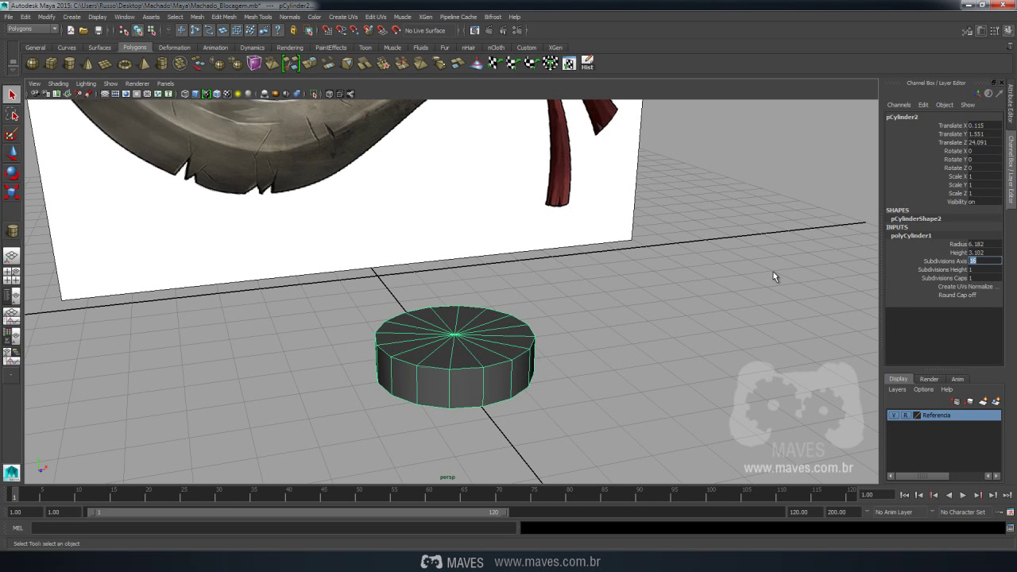
Isolate the cylinder in the perspective view, hiding the reference plane
click(631, 355)
mouse_move(472, 357)
alt+right_down()
mouse_move(532, 355)
mouse_move(502, 361)
alt+right_up()
click(503, 341)
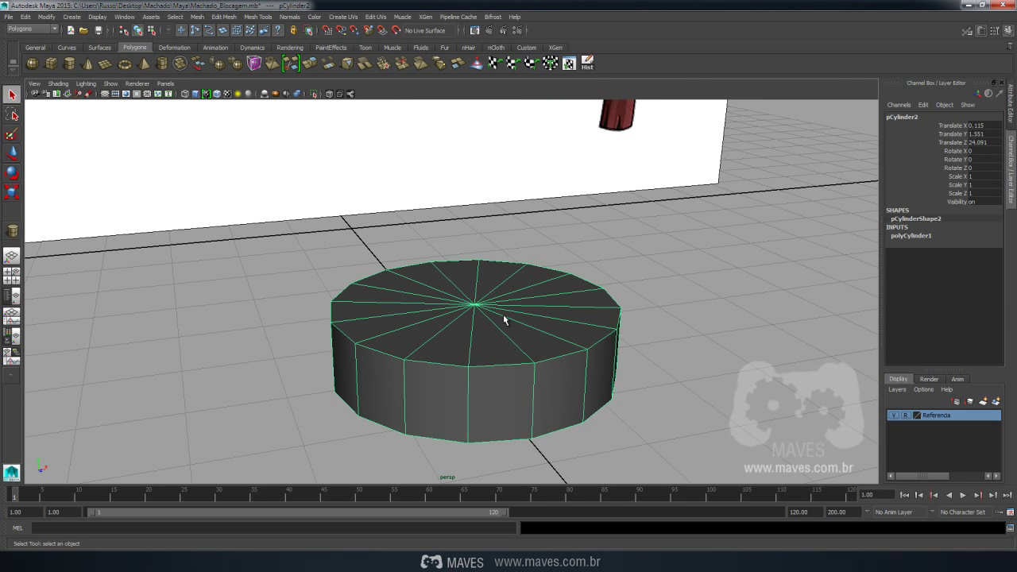
mouse_move(476, 299)
alt+mouse_down()
mouse_move(532, 386)
mouse_move(532, 353)
mouse_move(493, 318)
mouse_move(524, 289)
alt+mouse_up()
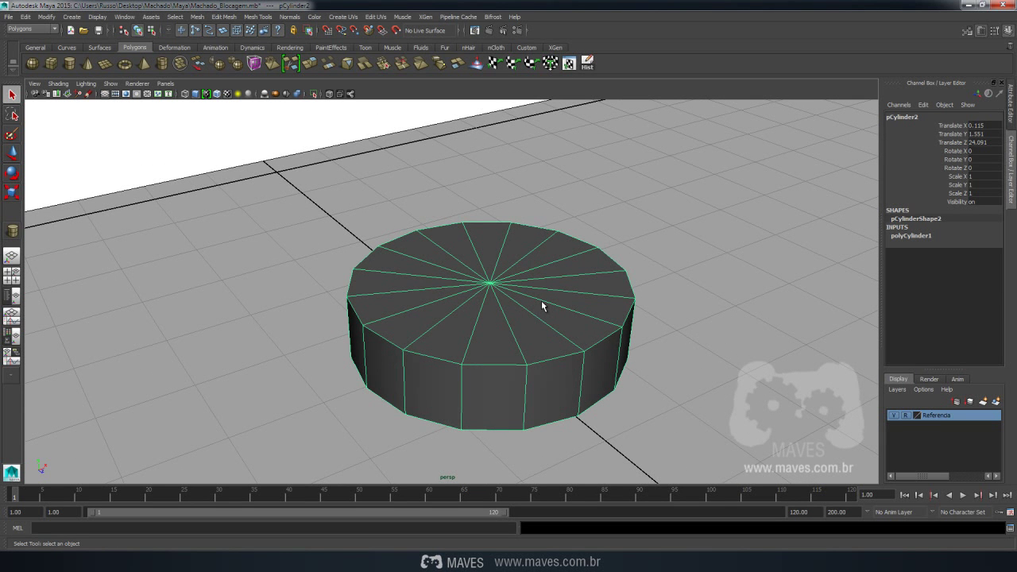
key(ctrl+1)
mouse_move(471, 328)
alt+mouse_down()
mouse_move(520, 337)
mouse_move(534, 321)
mouse_move(559, 320)
mouse_move(615, 379)
alt+mouse_up()
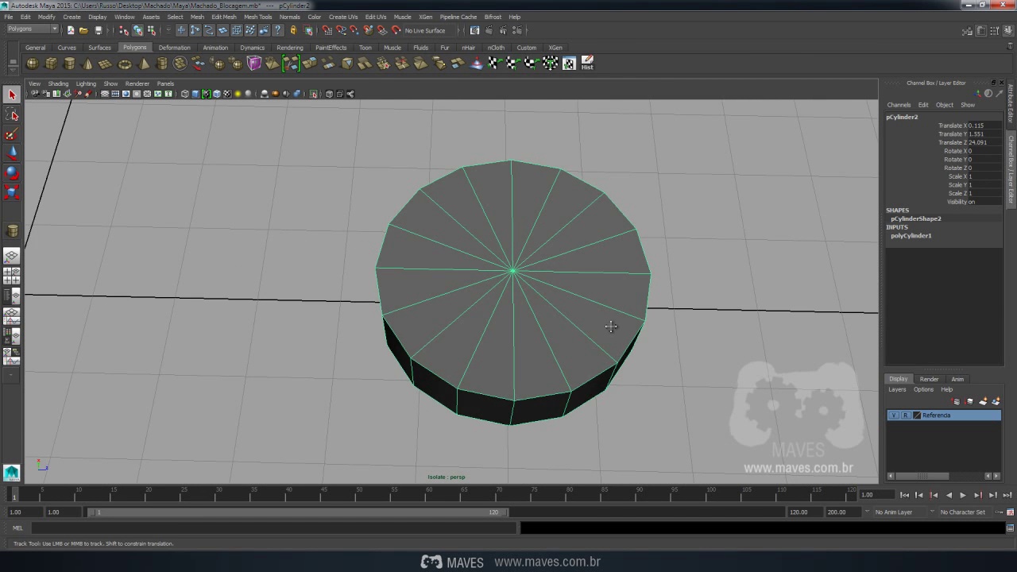
Chamfer the top cap's centre vertex into a small ring with Edit Mesh > Chamfer Vertex
alt+drag(611, 326, 487, 293)
right_click(472, 270)
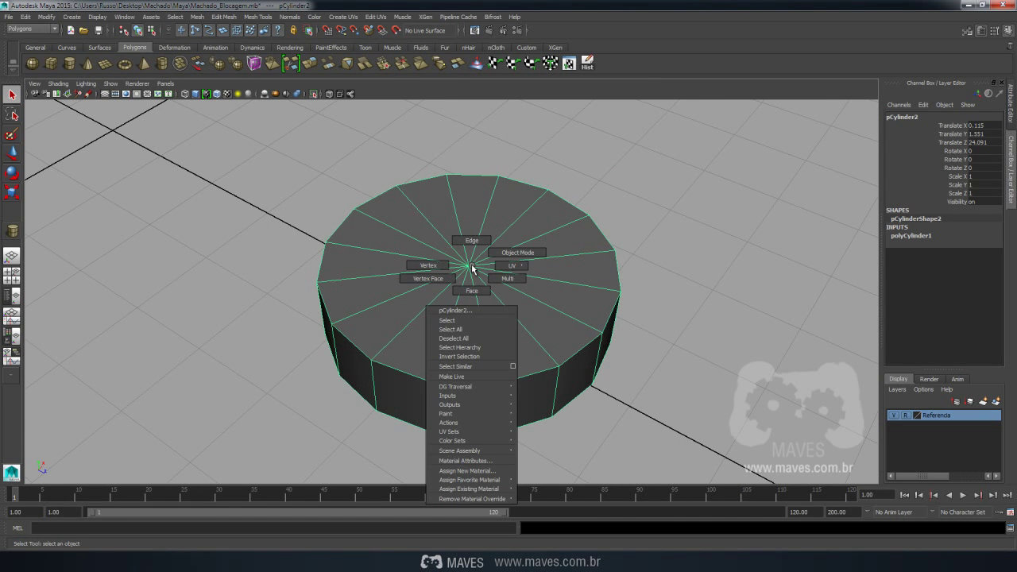
right_drag(469, 267, 423, 268)
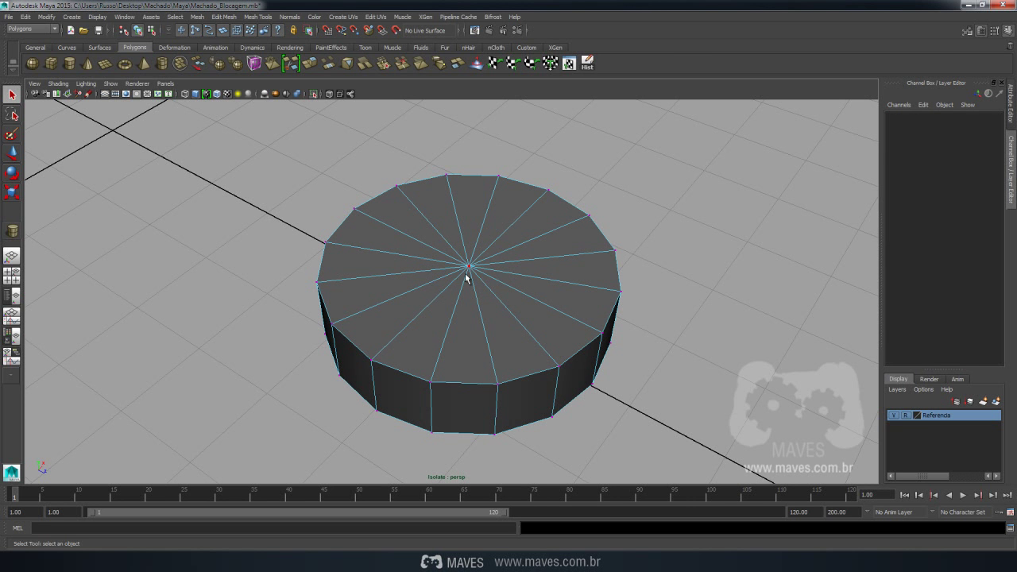
click(469, 268)
scroll(473, 268, up, 2)
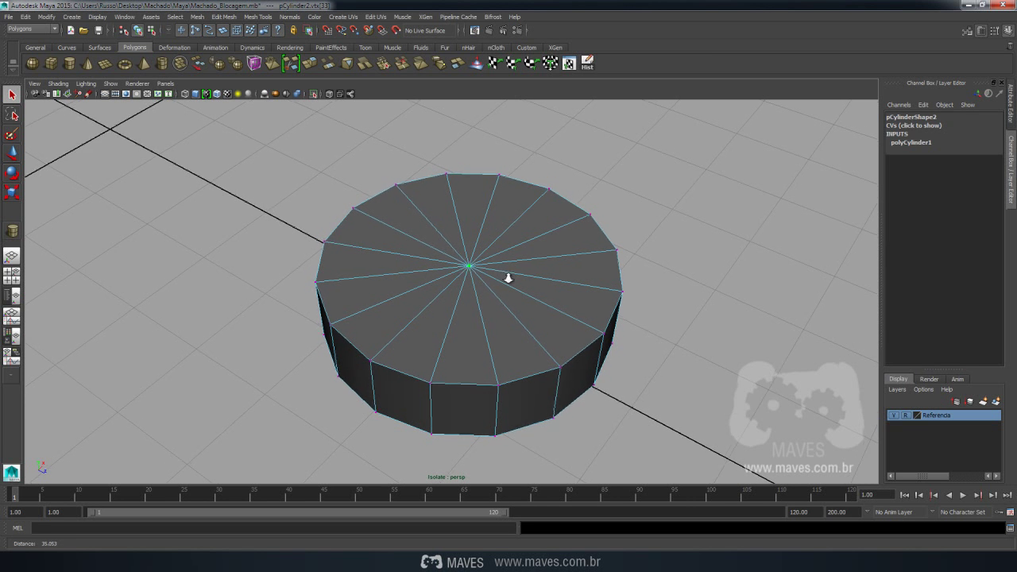
scroll(509, 277, up, 3)
key(space)
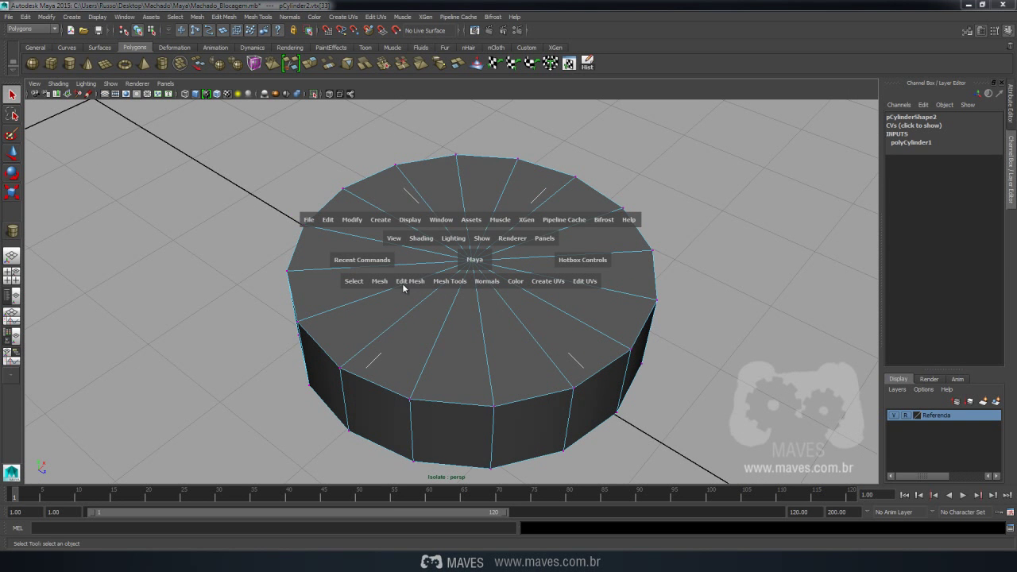
click(413, 283)
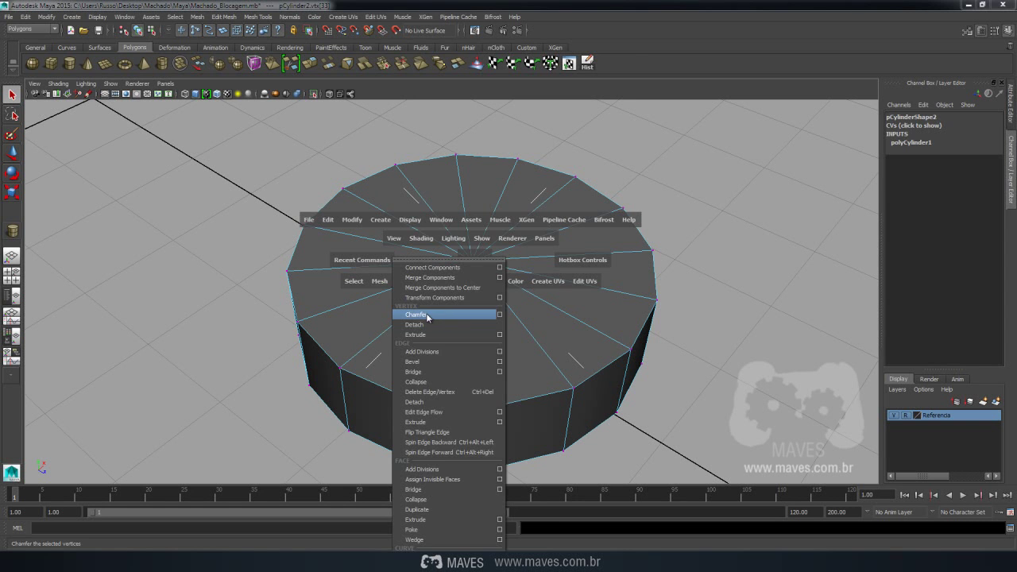
click(428, 315)
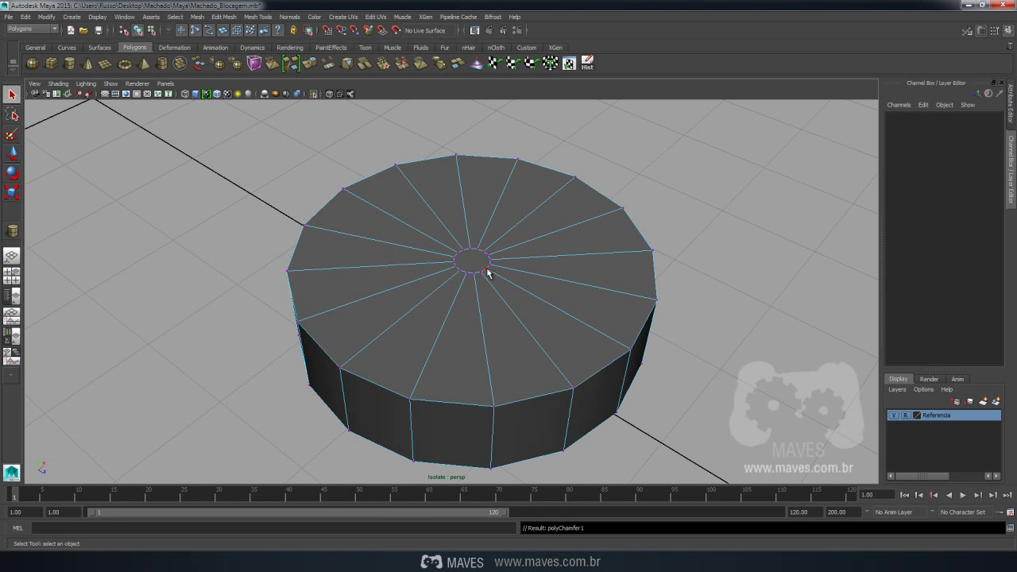
Scale the chamfered ring outward near the rim to leave an inset border
mouse_move(493, 291)
alt+mouse_down()
mouse_move(480, 313)
mouse_move(527, 288)
mouse_move(519, 247)
mouse_move(483, 257)
mouse_move(436, 295)
alt+mouse_up()
key(4)
mouse_move(517, 305)
alt+mouse_down()
mouse_move(516, 294)
mouse_move(513, 308)
alt+mouse_up()
key(6)
key(r)
mouse_move(474, 267)
mouse_down()
mouse_move(681, 219)
mouse_move(664, 226)
mouse_up()
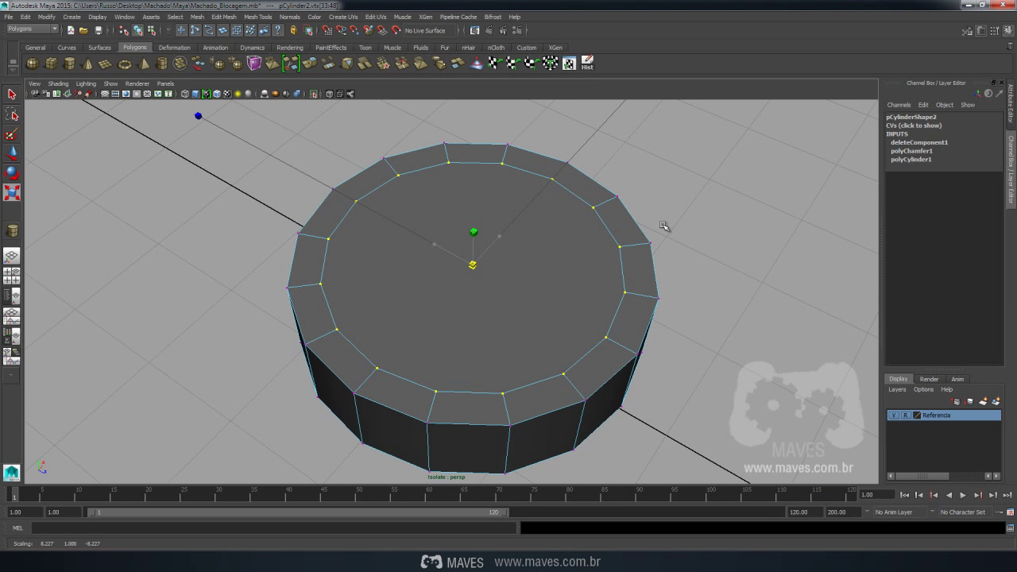
With Multi-Cut, make three parallel cuts across the cap between opposite ring vertices
alt+drag(627, 339, 719, 333)
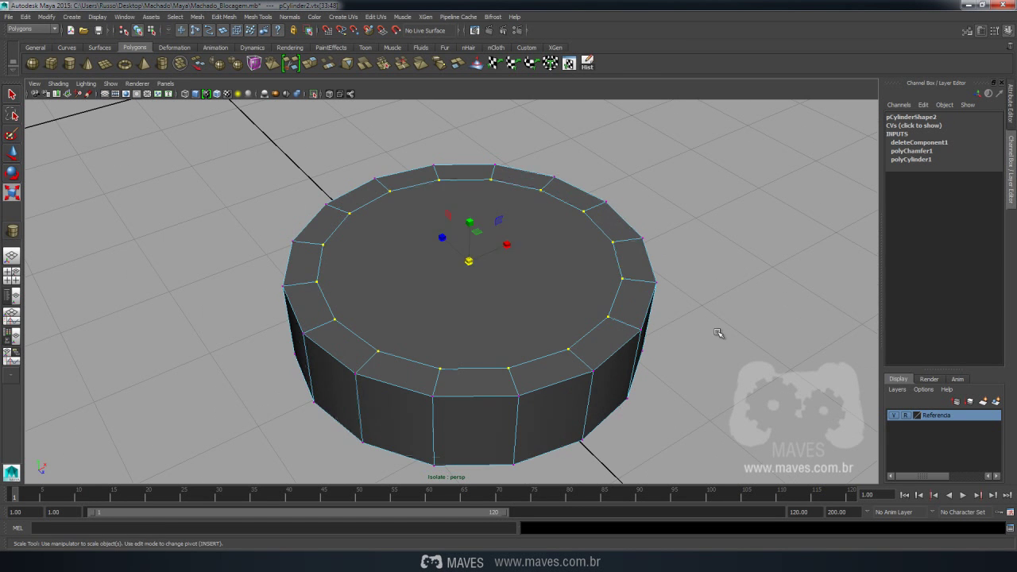
click(719, 333)
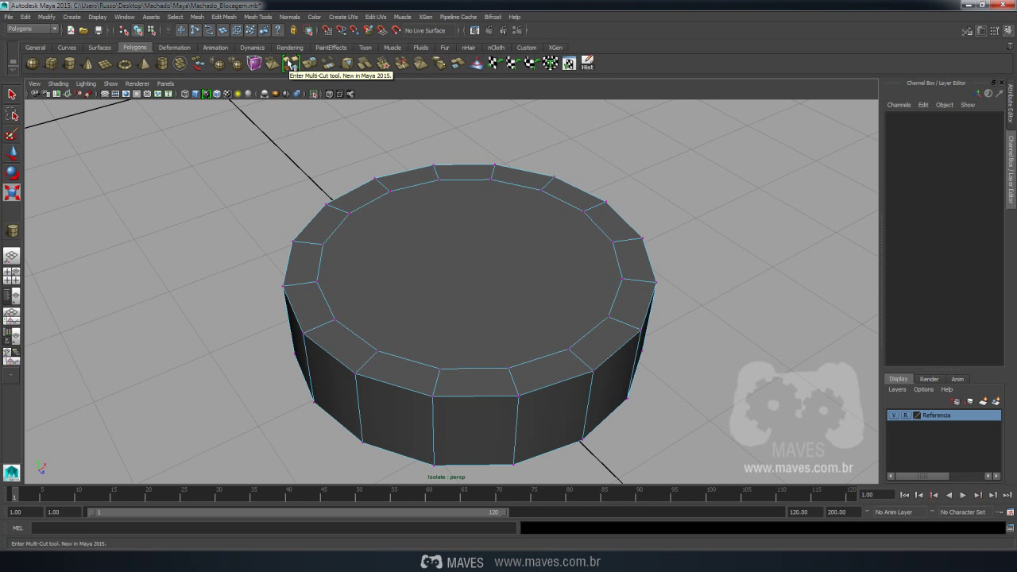
click(290, 64)
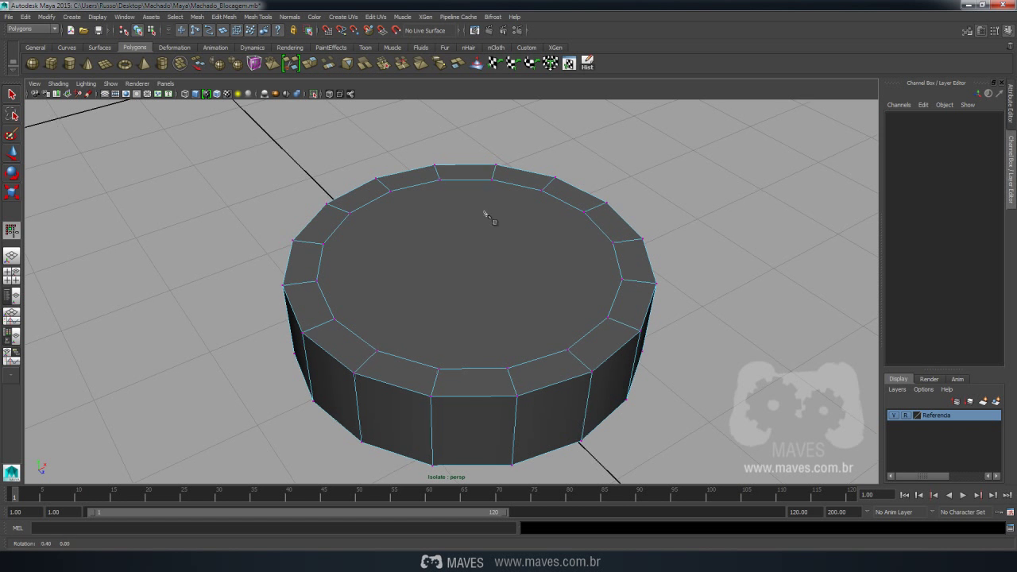
alt+drag(484, 215, 465, 219)
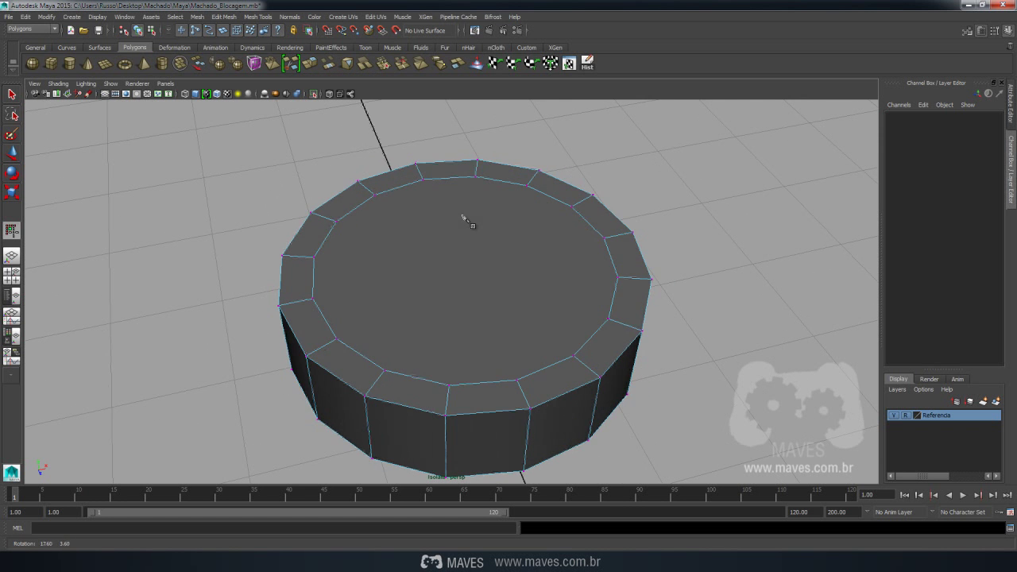
click(424, 181)
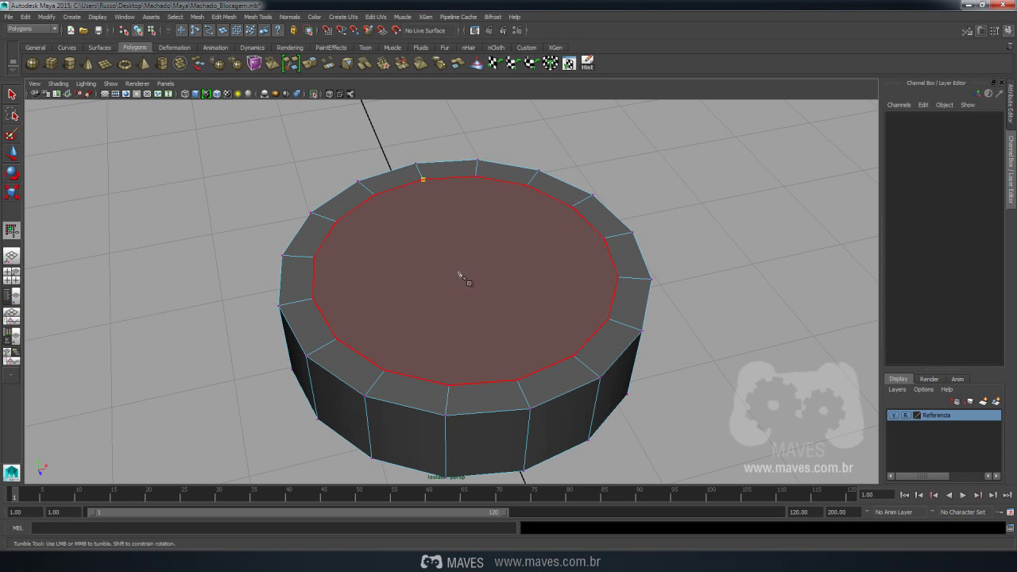
click(518, 384)
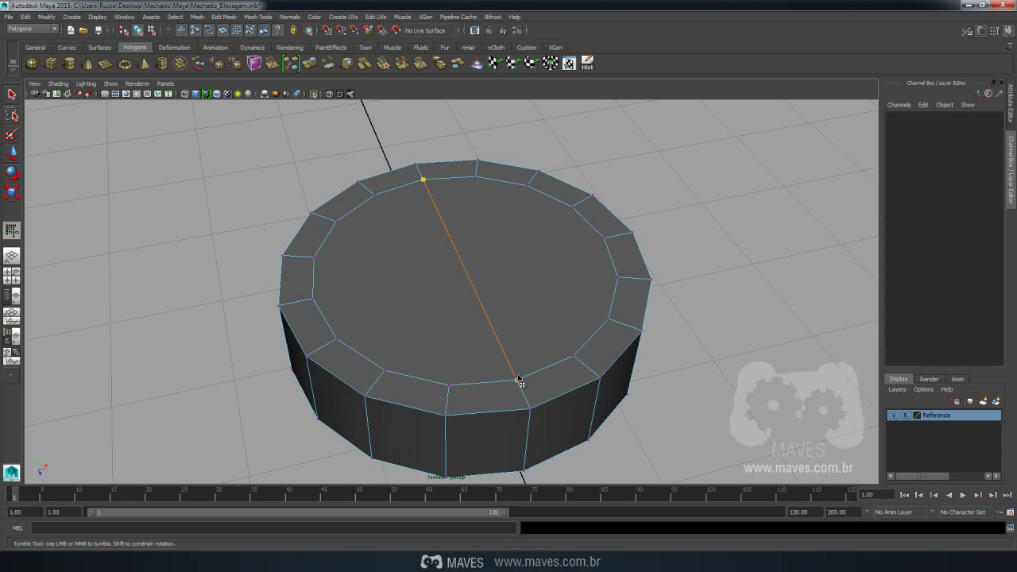
right_click(529, 317)
right_click(394, 245)
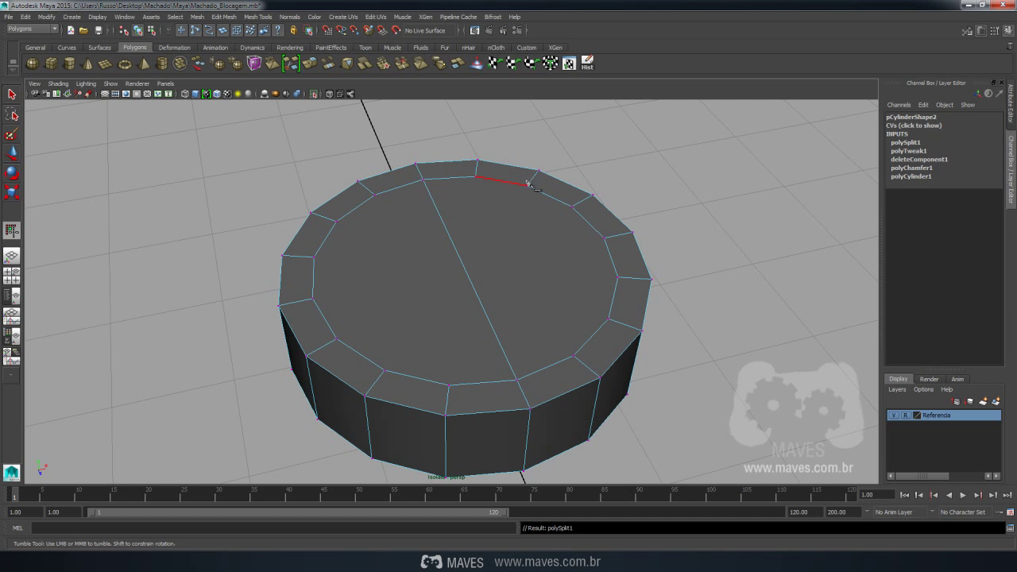
click(374, 196)
click(450, 385)
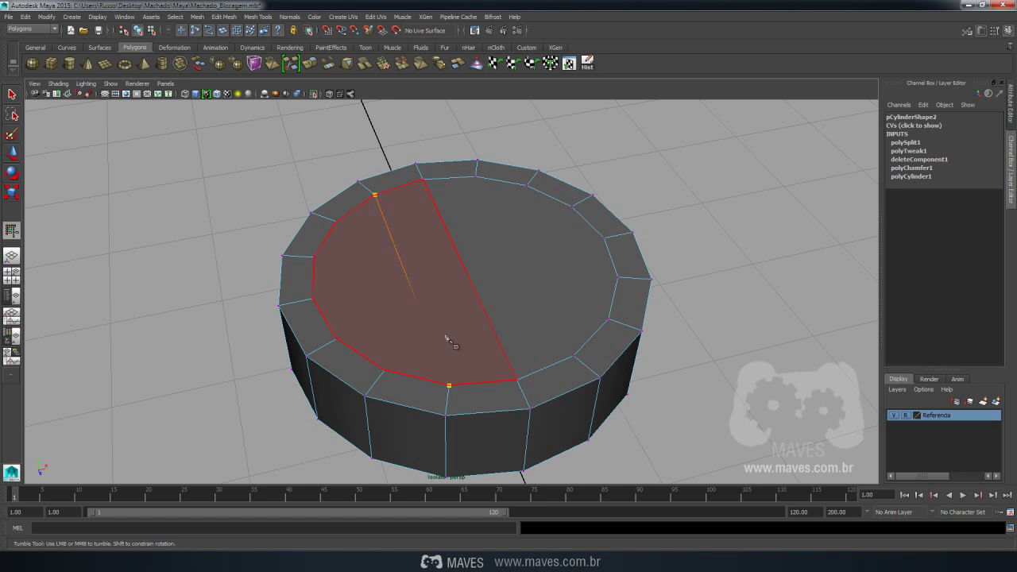
right_click(450, 342)
click(476, 177)
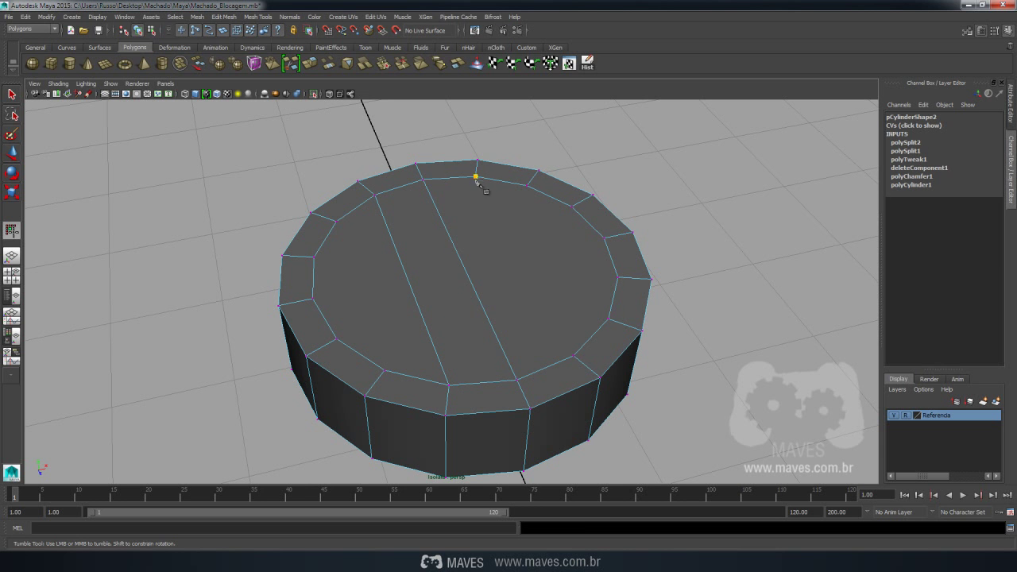
click(574, 357)
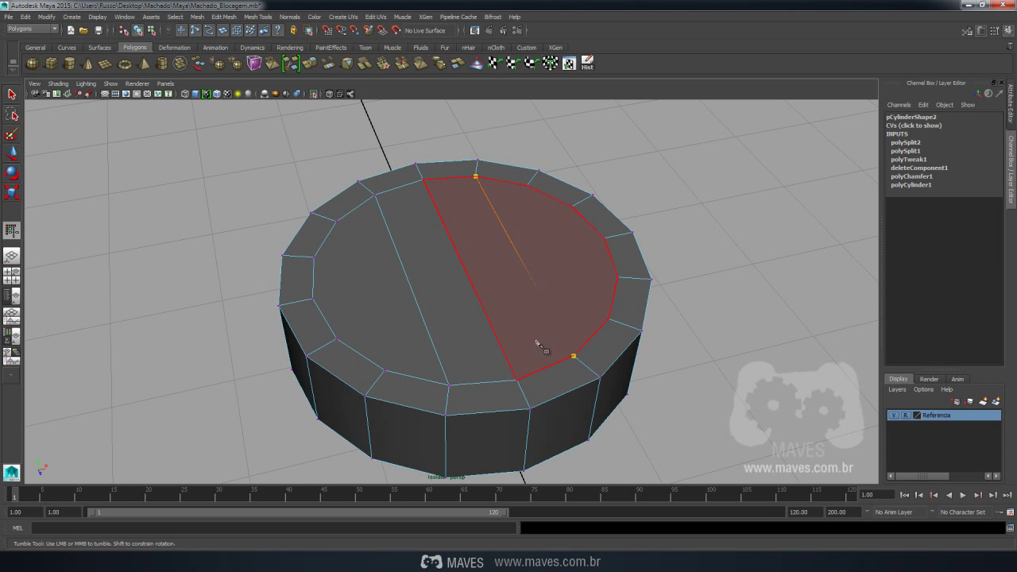
right_click(529, 328)
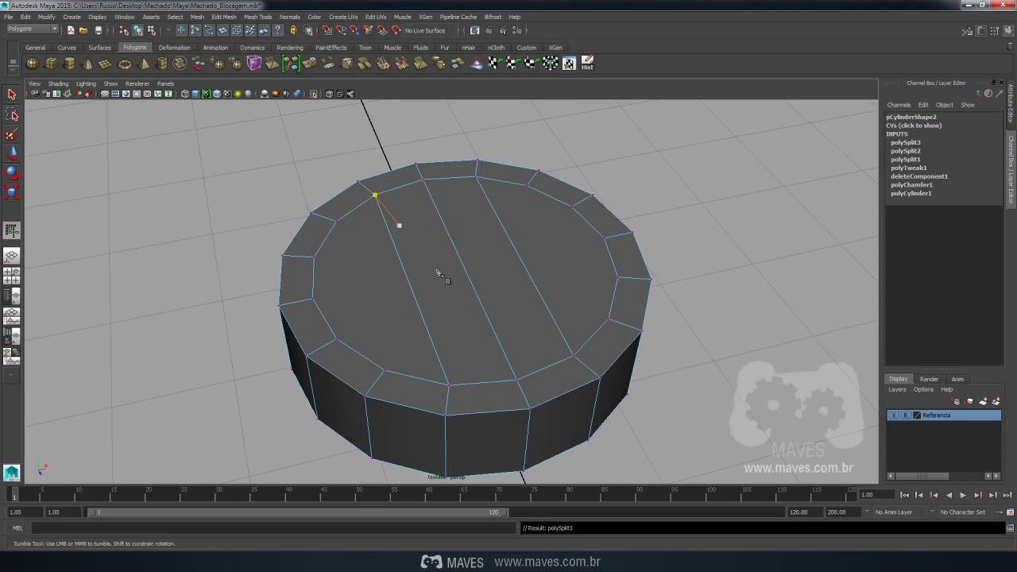
Add three crosswise left-to-right cuts, completing the quad grid on the cap
click(604, 238)
key(BackSpace)
click(313, 299)
click(604, 238)
key(Return)
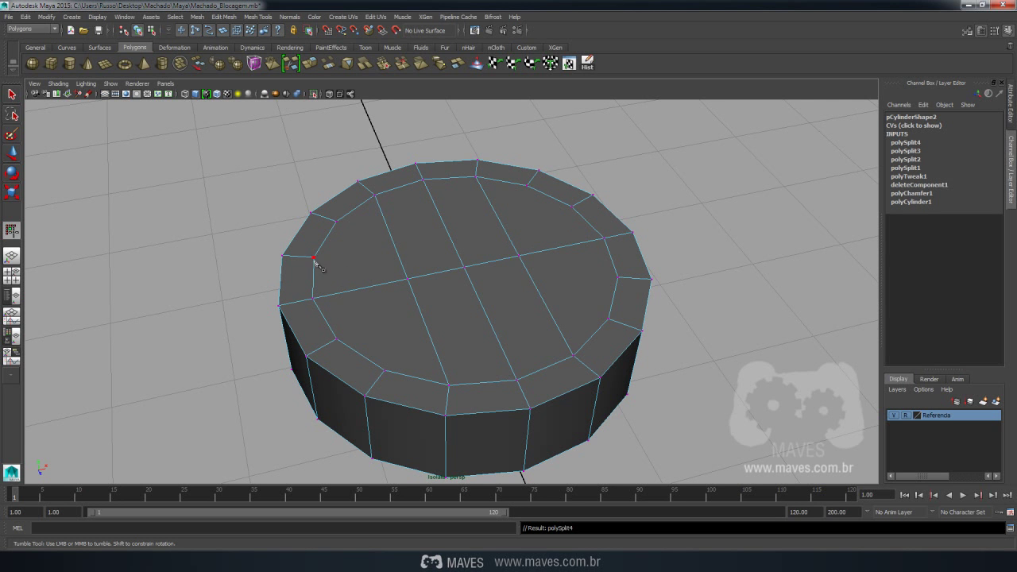
click(314, 259)
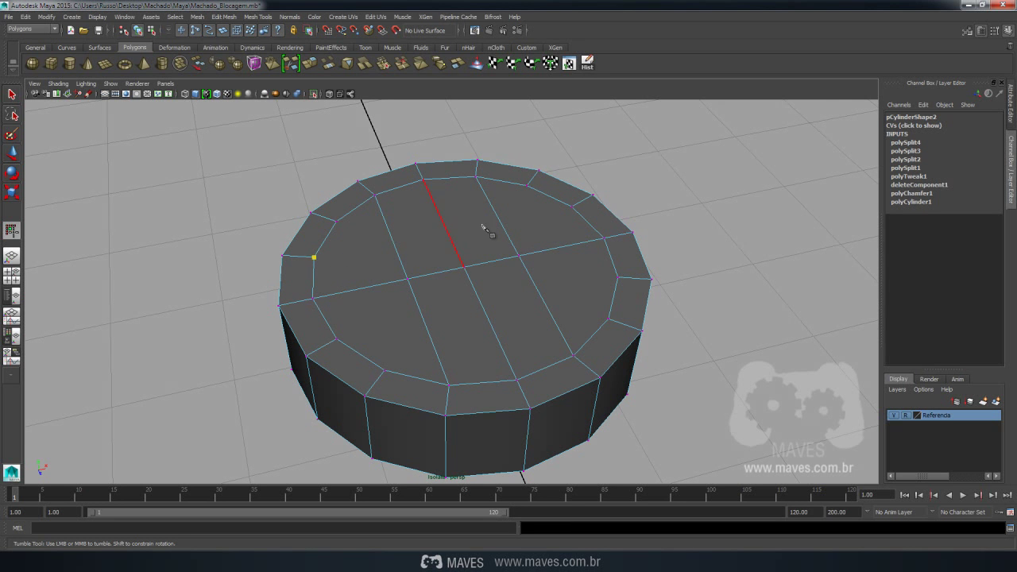
click(572, 208)
key(Return)
click(337, 340)
click(618, 278)
key(Return)
alt+drag(481, 288, 702, 341)
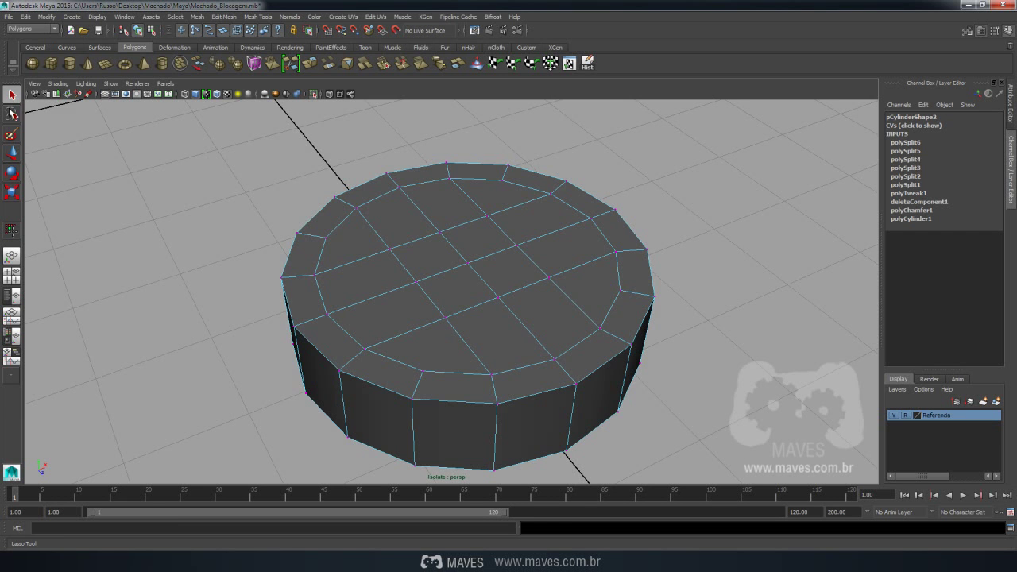
Switch the cylinder to face mode and level the view side-on
alt+middle_drag(520, 271, 497, 270)
right_click(497, 270)
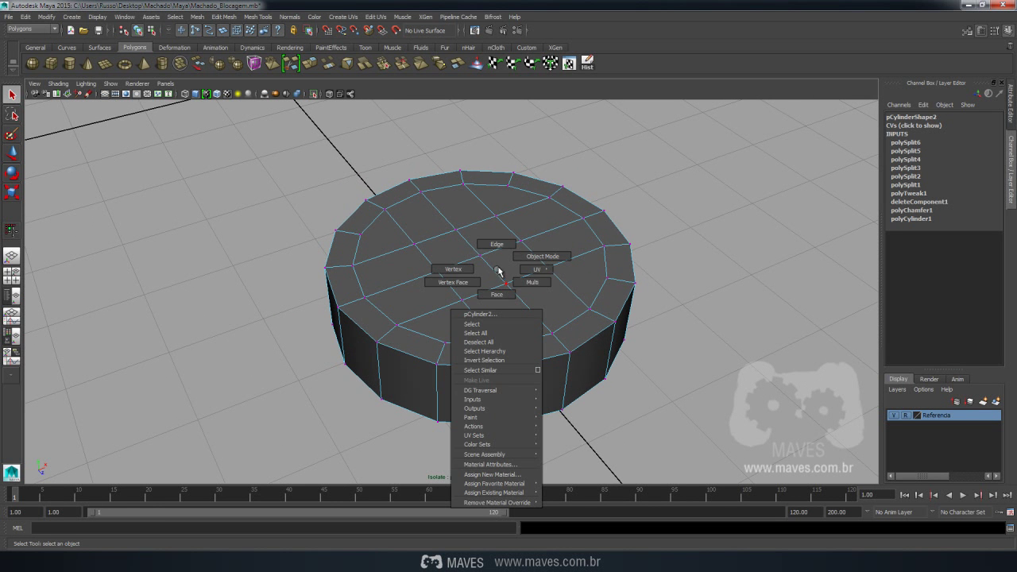
right_drag(497, 270, 497, 294)
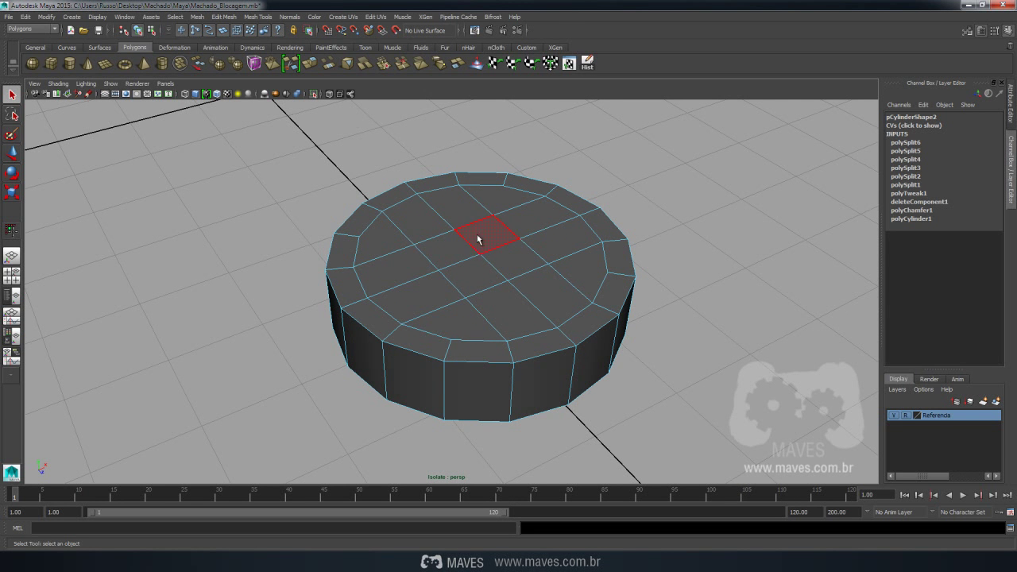
mouse_move(578, 317)
alt+mouse_down()
mouse_move(493, 339)
mouse_move(551, 262)
alt+mouse_up()
alt+drag(531, 303, 522, 368)
mouse_move(563, 334)
alt+mouse_down()
mouse_move(652, 345)
mouse_move(661, 334)
mouse_move(628, 377)
alt+mouse_up()
mouse_move(566, 307)
alt+mouse_down()
mouse_move(529, 288)
mouse_move(552, 331)
alt+mouse_up()
drag(727, 405, 184, 286)
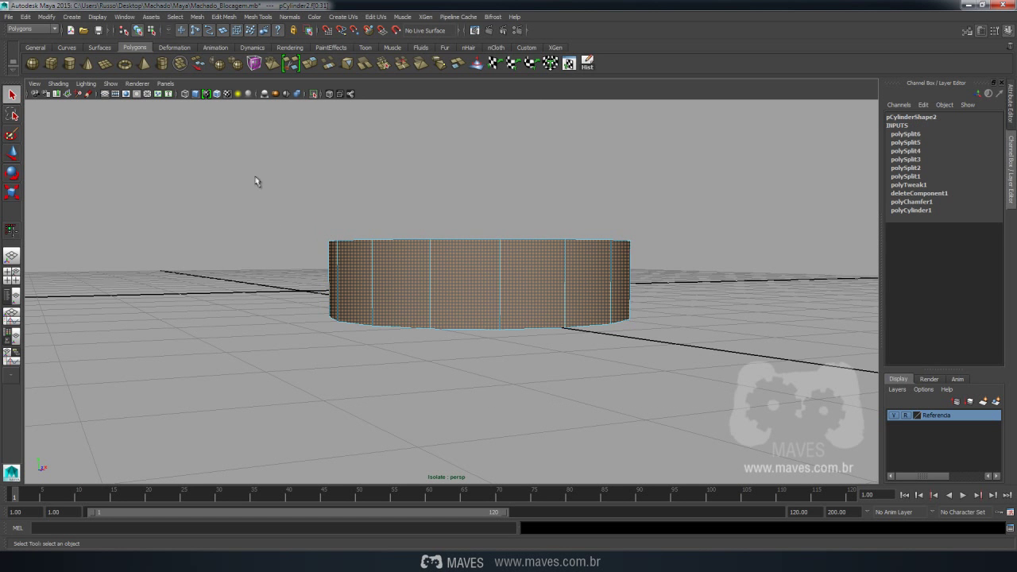
Box-select and remove the bottom cap faces, then reselect the cylinder in Object Mode
mouse_move(324, 210)
mouse_down()
mouse_move(693, 257)
mouse_move(617, 266)
mouse_up()
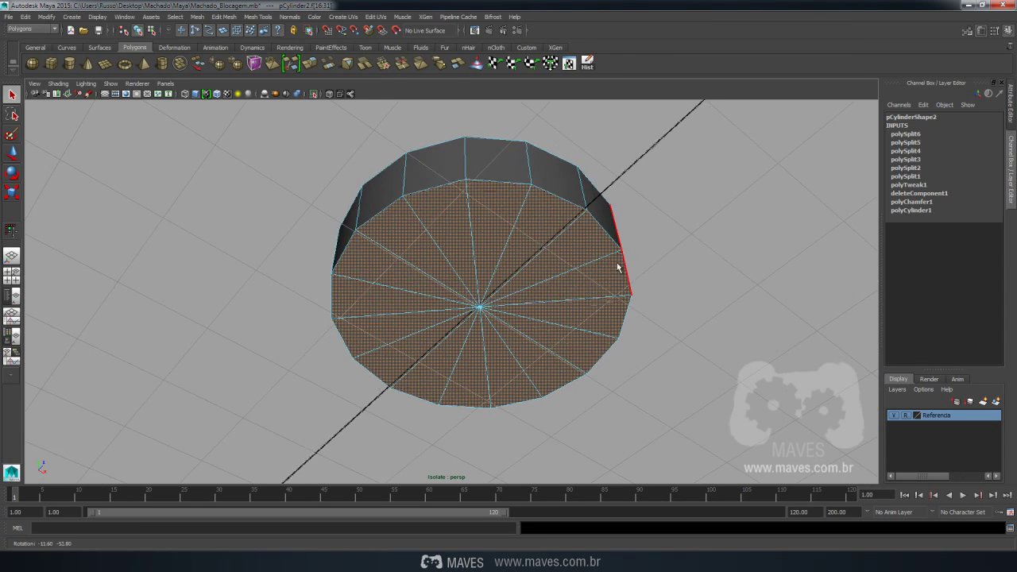
mouse_move(612, 225)
alt+mouse_down()
mouse_move(577, 234)
mouse_move(586, 297)
mouse_move(602, 223)
mouse_move(586, 310)
mouse_move(482, 271)
alt+mouse_up()
right_click(483, 269)
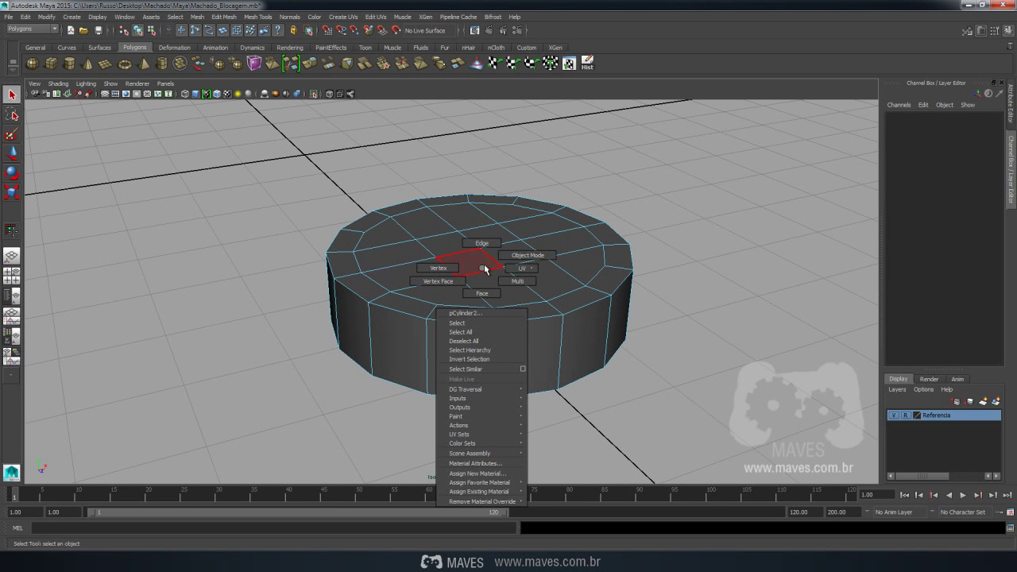
click(513, 256)
click(501, 263)
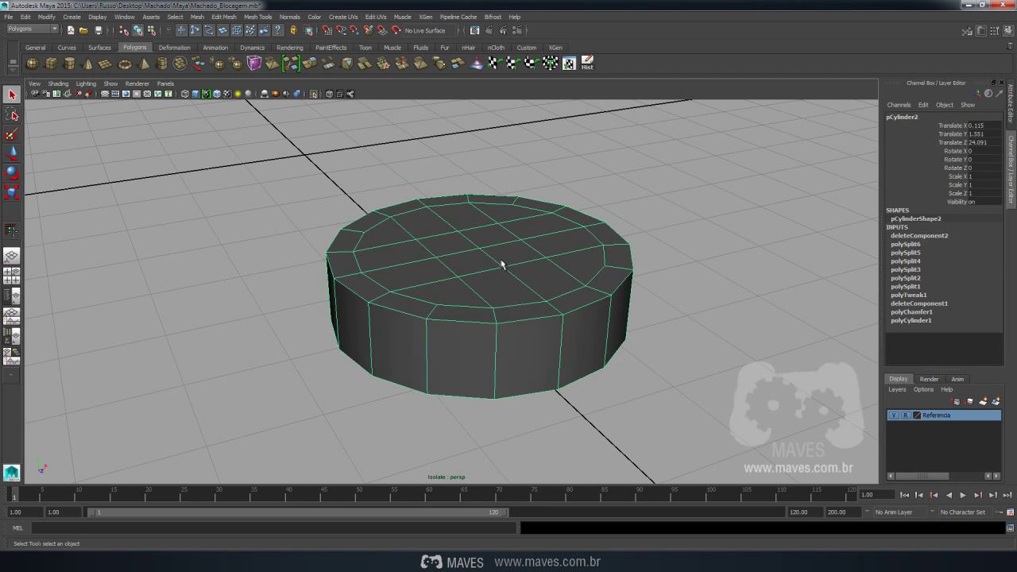
Mirror the cylinder in -Y with Merge with the original using Mesh > Mirror Geometry
key(space)
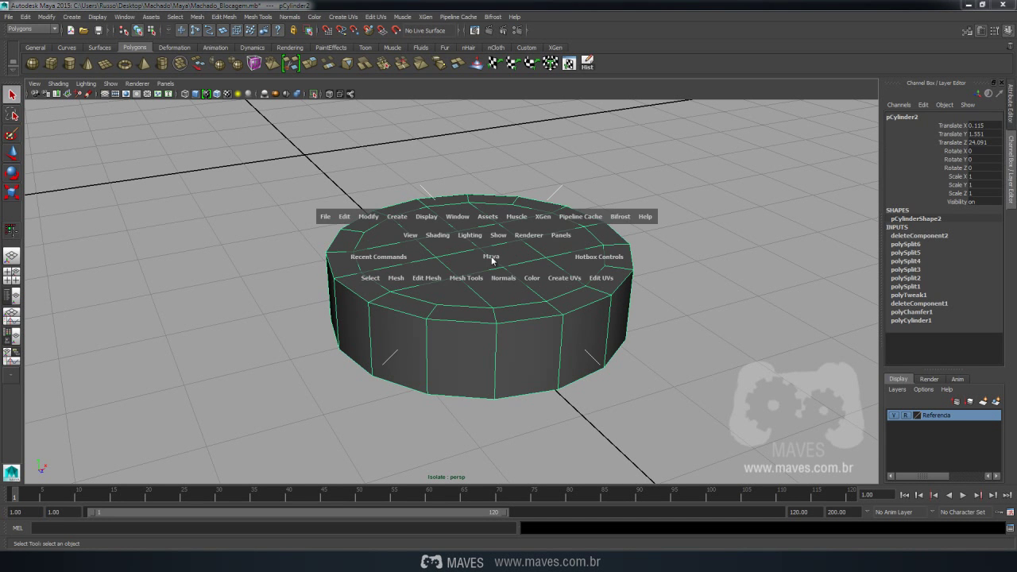
click(396, 283)
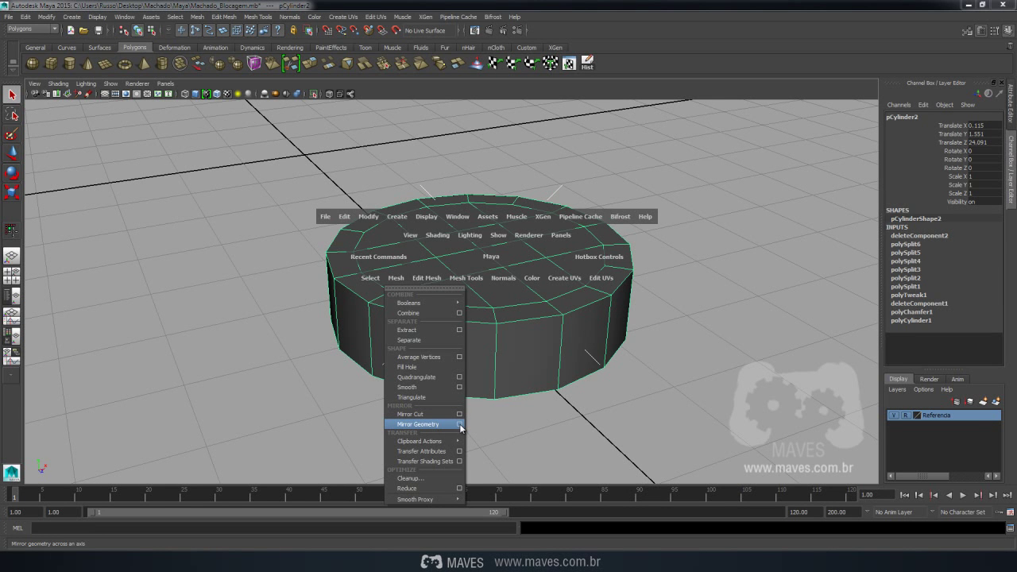
click(460, 426)
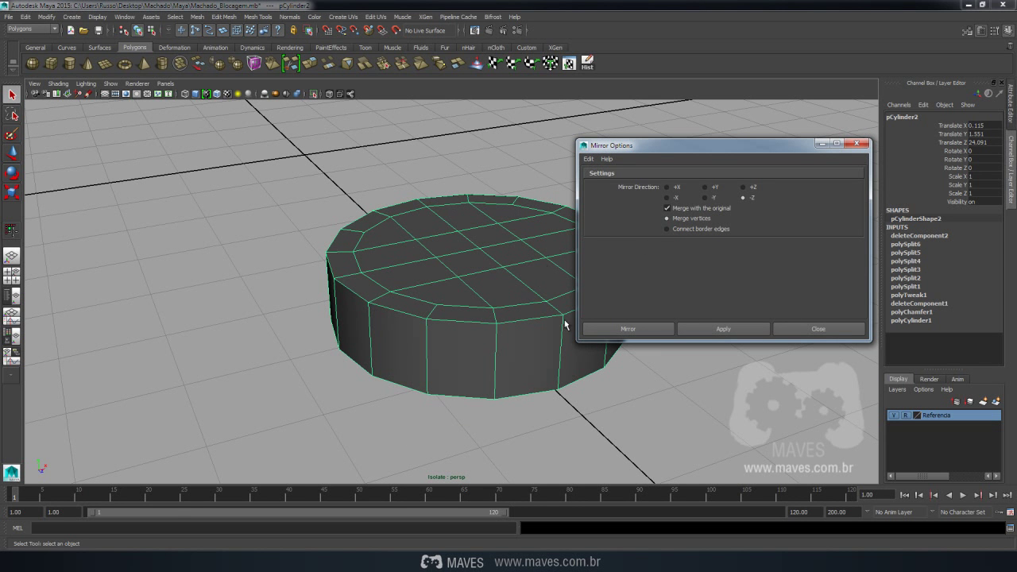
mouse_move(420, 365)
alt+mouse_down()
mouse_move(436, 382)
mouse_move(310, 383)
alt+mouse_up()
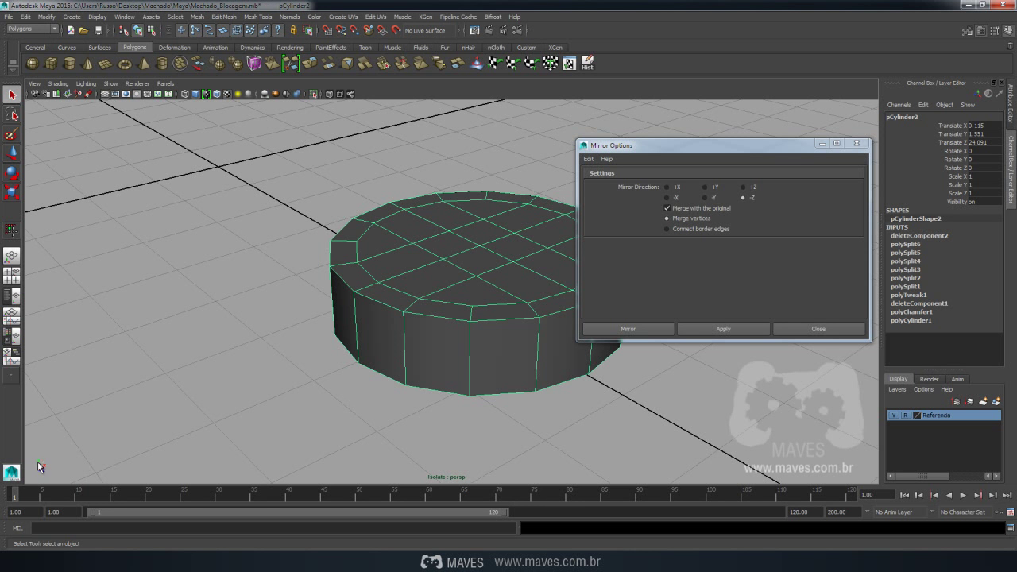
alt+drag(342, 370, 472, 281)
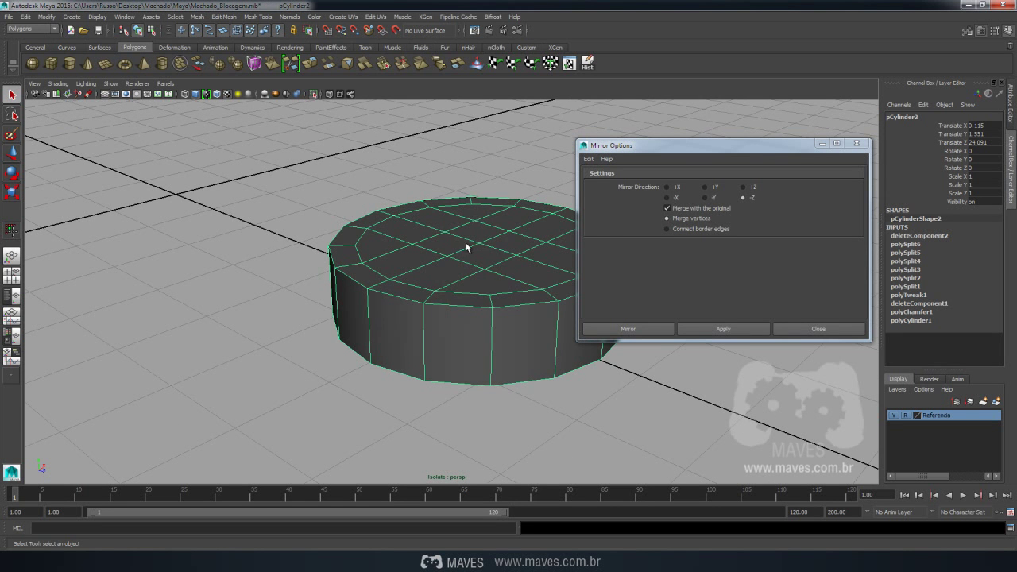
mouse_move(500, 246)
alt+mouse_down()
mouse_move(502, 199)
mouse_move(488, 294)
alt+mouse_up()
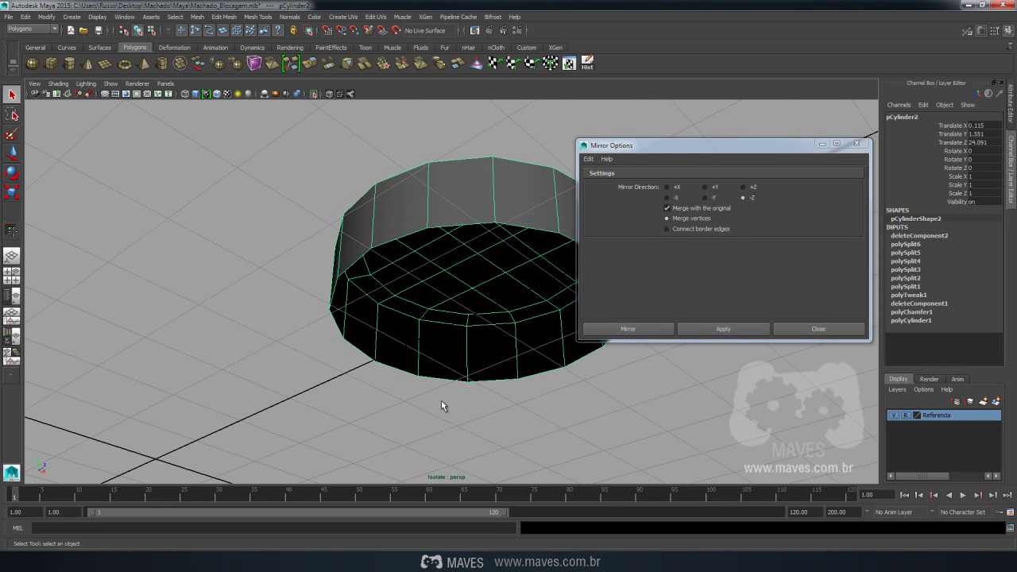
alt+drag(471, 364, 469, 378)
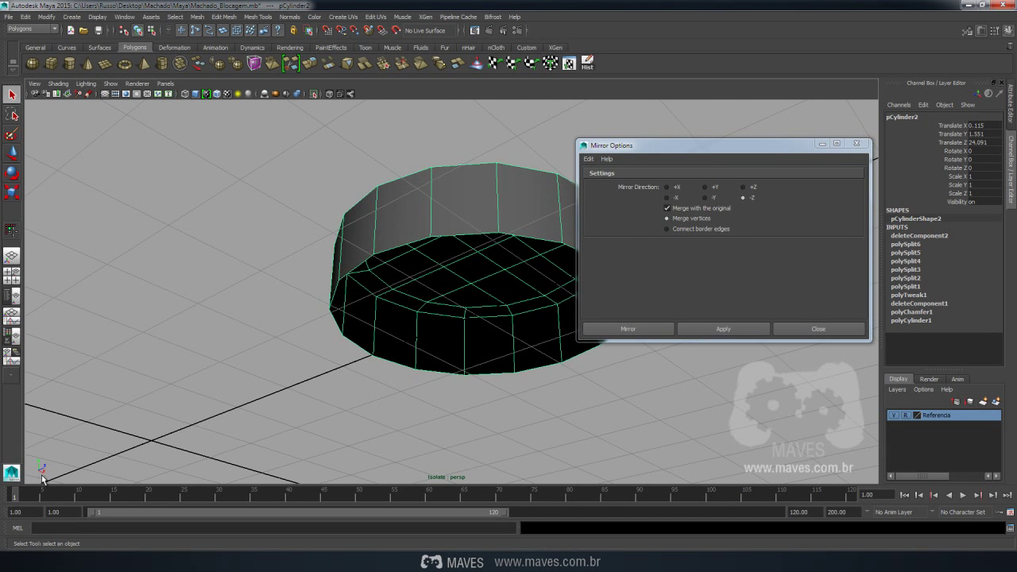
click(706, 198)
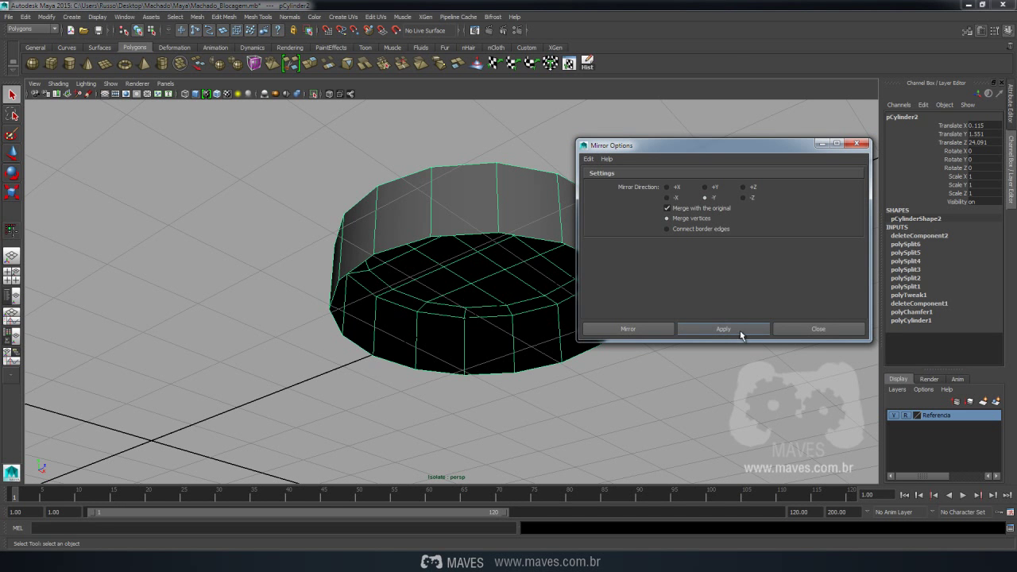
click(740, 336)
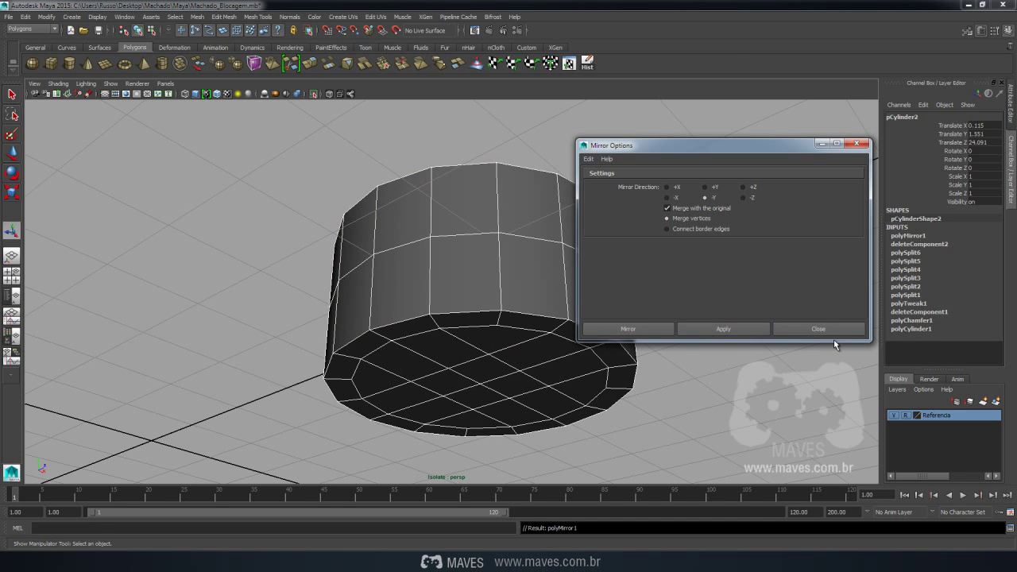
click(832, 332)
mouse_move(720, 279)
alt+mouse_down()
mouse_move(667, 344)
mouse_move(704, 309)
alt+mouse_up()
alt+drag(509, 302, 532, 312)
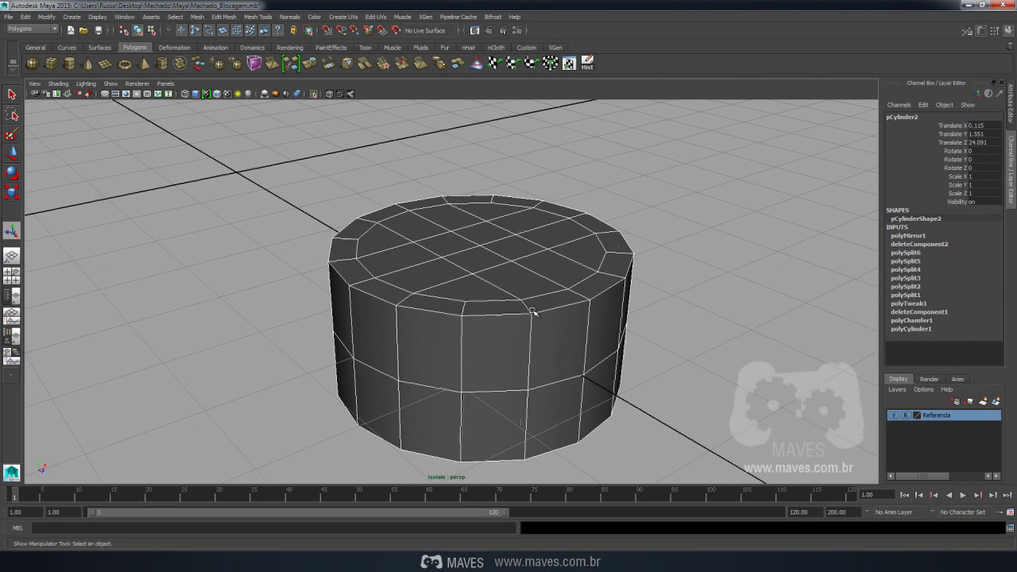
click(478, 310)
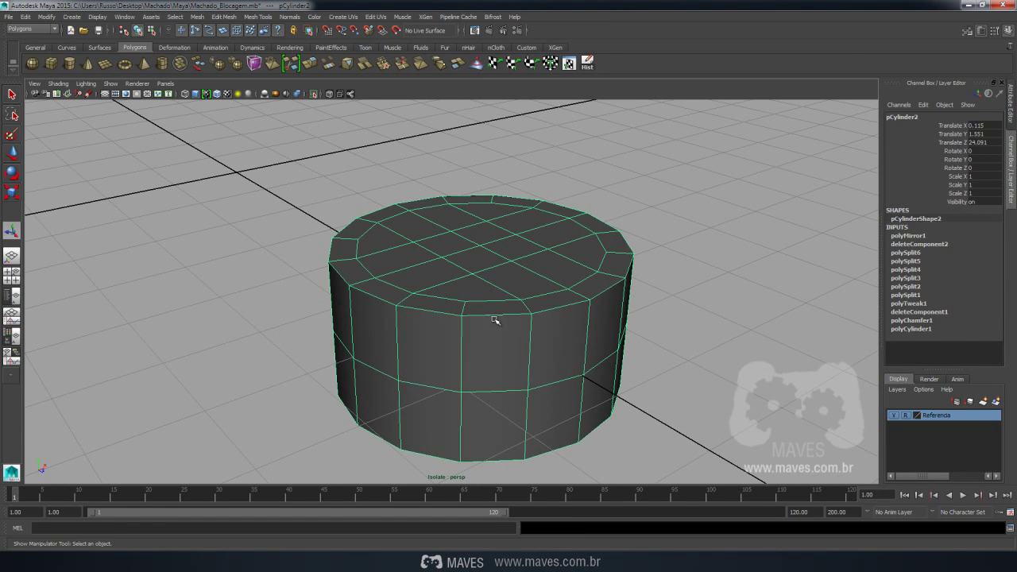
Select the edge loop at the mirror seam and delete it
right_click(501, 320)
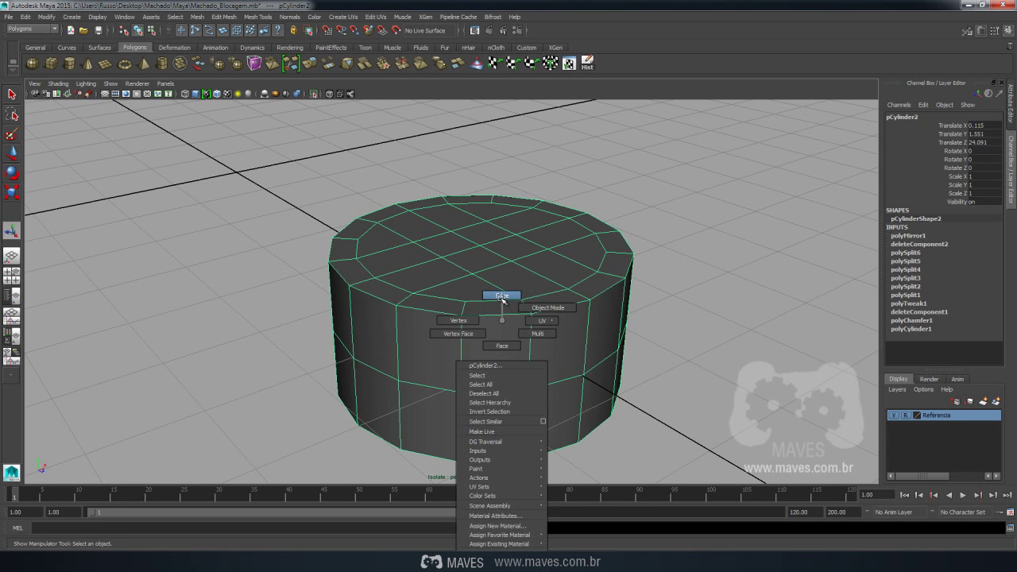
click(502, 297)
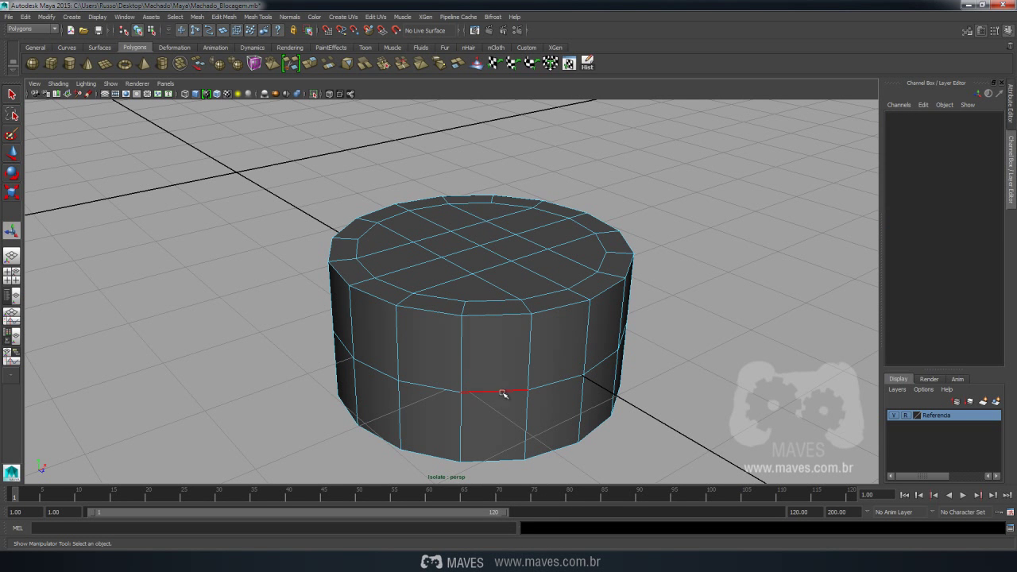
double_click(492, 392)
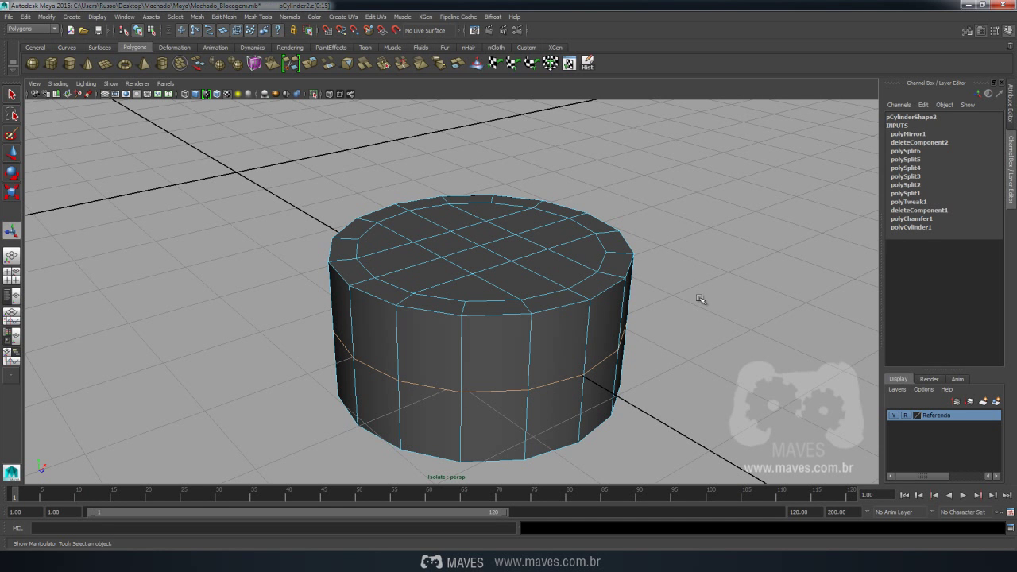
key(Delete)
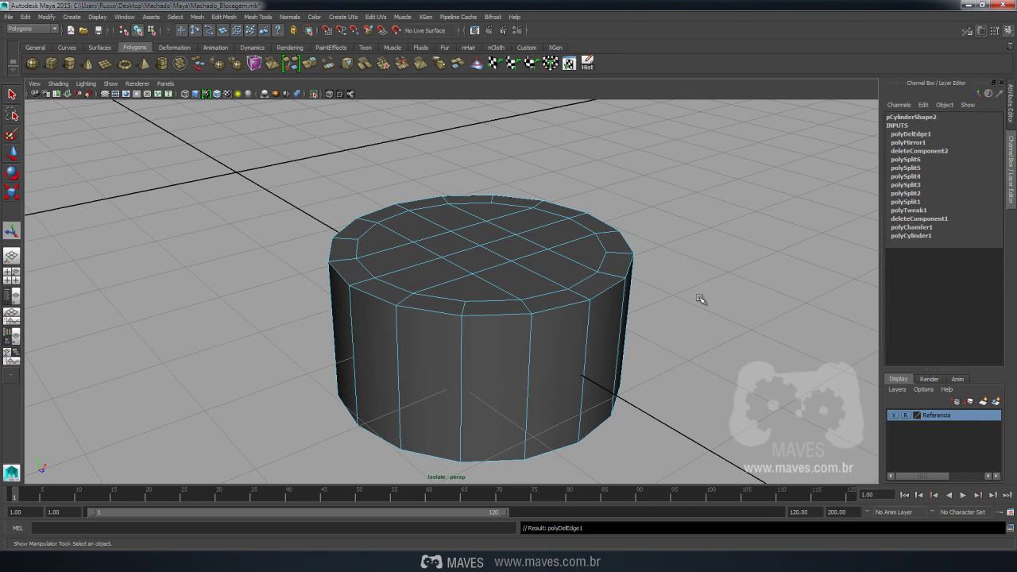
Select all vertices and scale them in Y to about 0.677 of the height
mouse_move(545, 374)
alt+mouse_down()
mouse_move(558, 383)
mouse_move(565, 359)
alt+mouse_up()
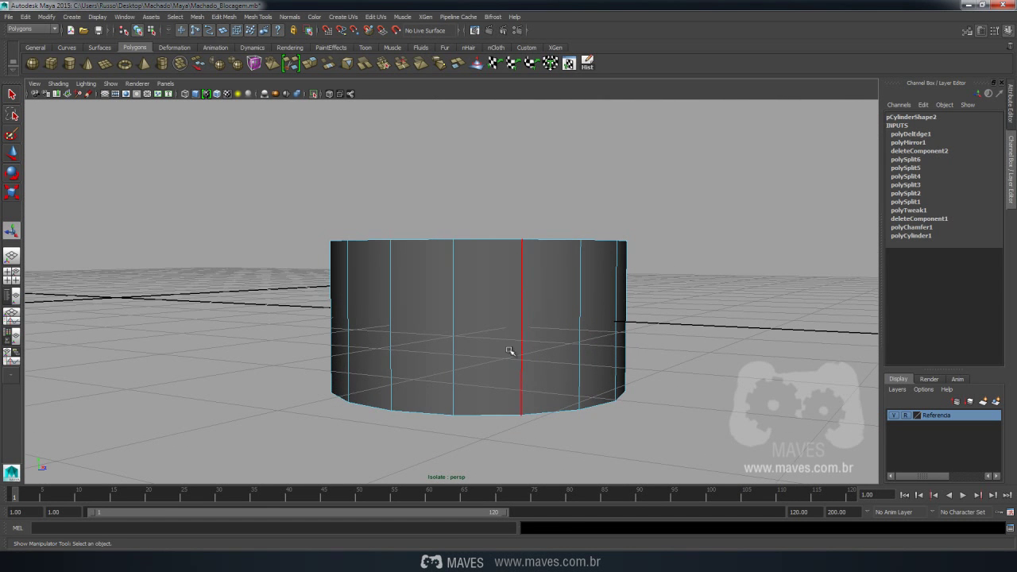
right_click(506, 299)
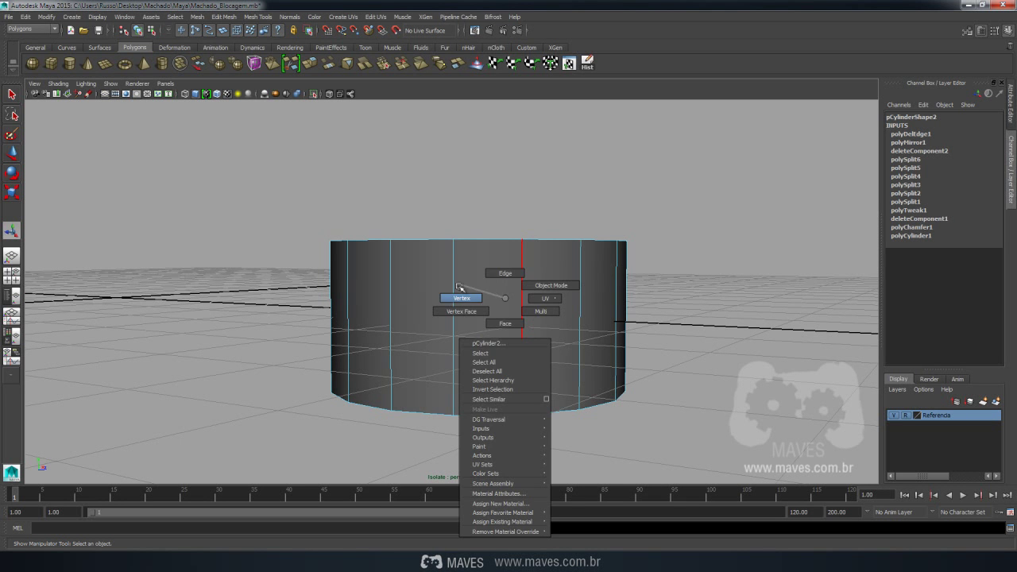
right_drag(506, 299, 459, 298)
drag(234, 165, 765, 445)
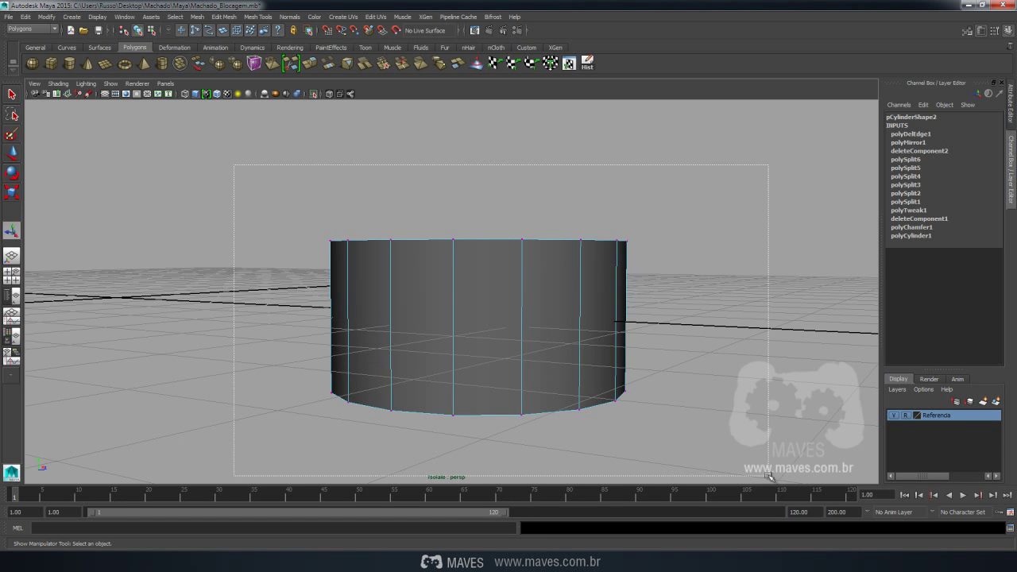
key(r)
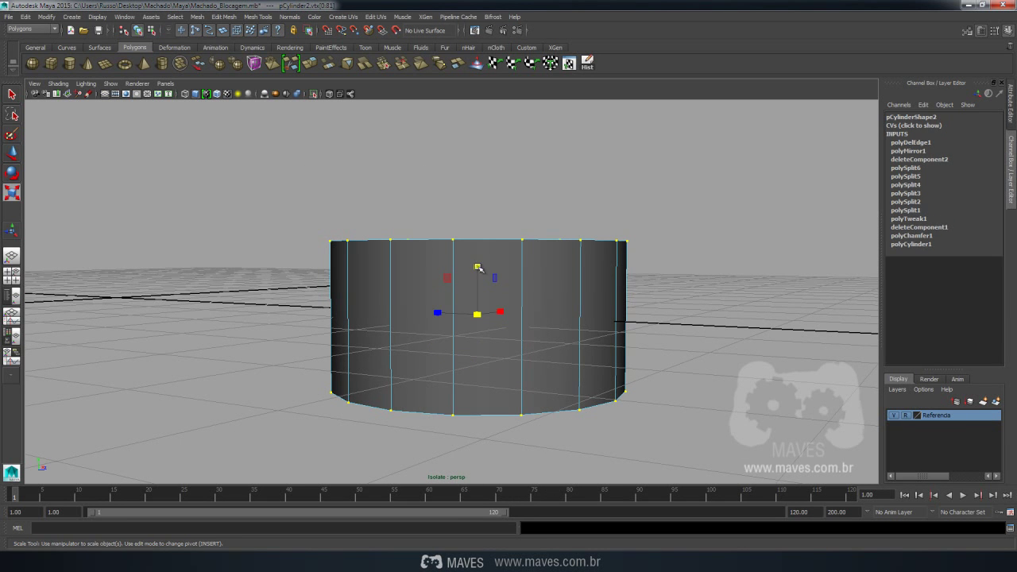
drag(478, 268, 479, 283)
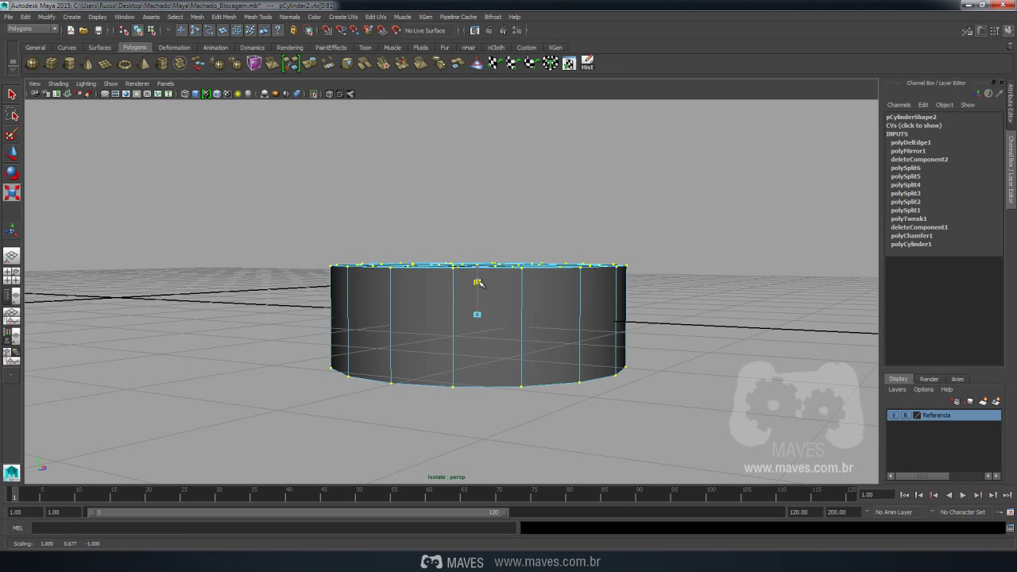
Return to Object Mode, reselect the cylinder and zoom out to see it in the scene
alt+drag(627, 306, 534, 303)
right_click(534, 302)
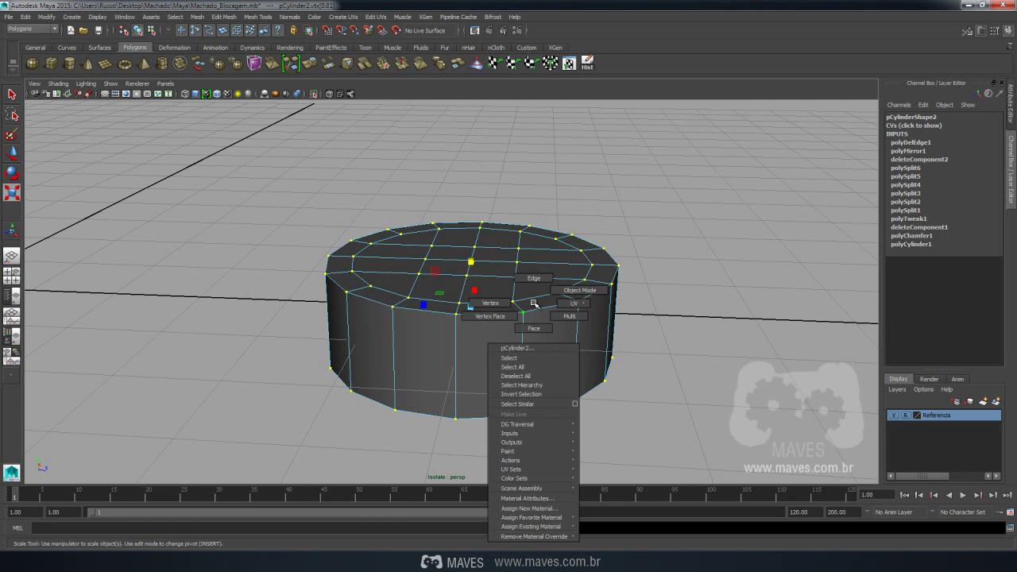
click(580, 290)
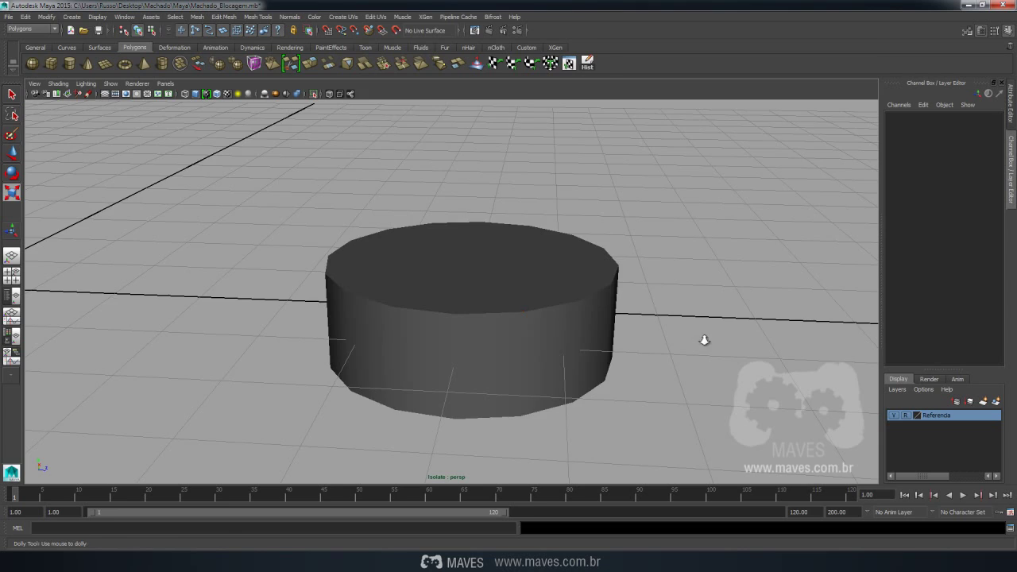
alt+right_drag(705, 340, 651, 341)
click(483, 302)
mouse_move(483, 302)
alt+mouse_down()
mouse_move(625, 386)
mouse_move(530, 338)
mouse_move(559, 269)
mouse_move(451, 295)
alt+mouse_up()
key(r)
mouse_move(560, 294)
alt+mouse_down()
mouse_move(639, 297)
mouse_move(681, 320)
mouse_move(652, 402)
alt+mouse_up()
mouse_move(652, 402)
alt+right_down()
mouse_move(622, 263)
mouse_move(633, 254)
alt+right_up()
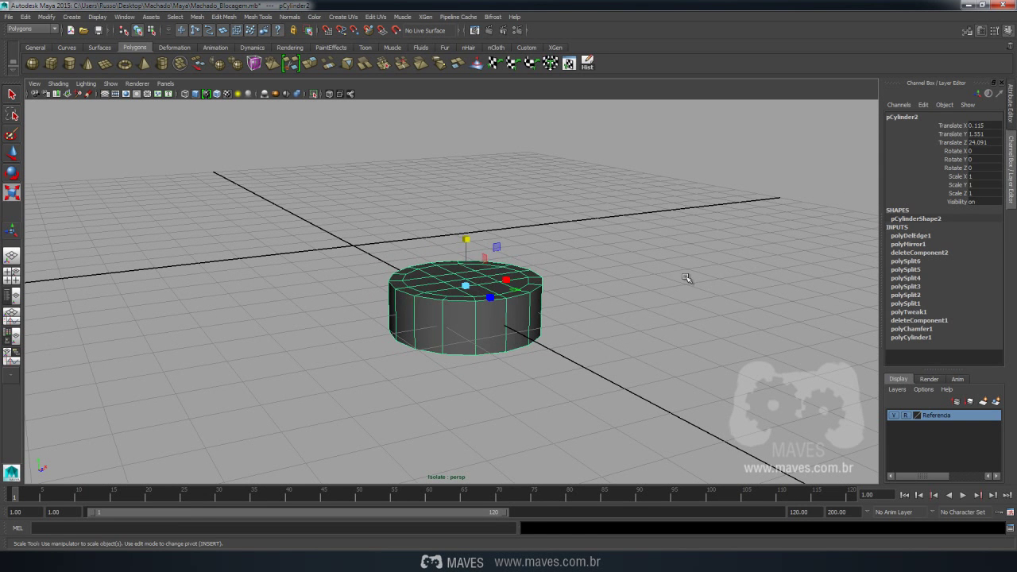
Exit Isolate Select to bring back the reference and switch to the Front view
click(687, 279)
key(ctrl+1)
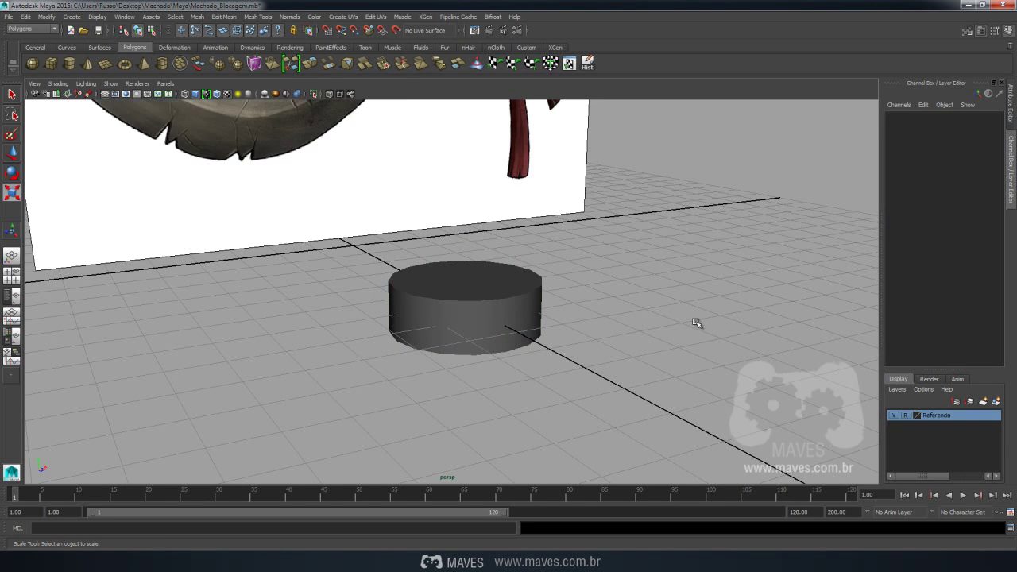
mouse_move(571, 282)
alt+mouse_down()
mouse_move(618, 215)
mouse_move(517, 195)
alt+mouse_up()
alt+drag(581, 240, 554, 205)
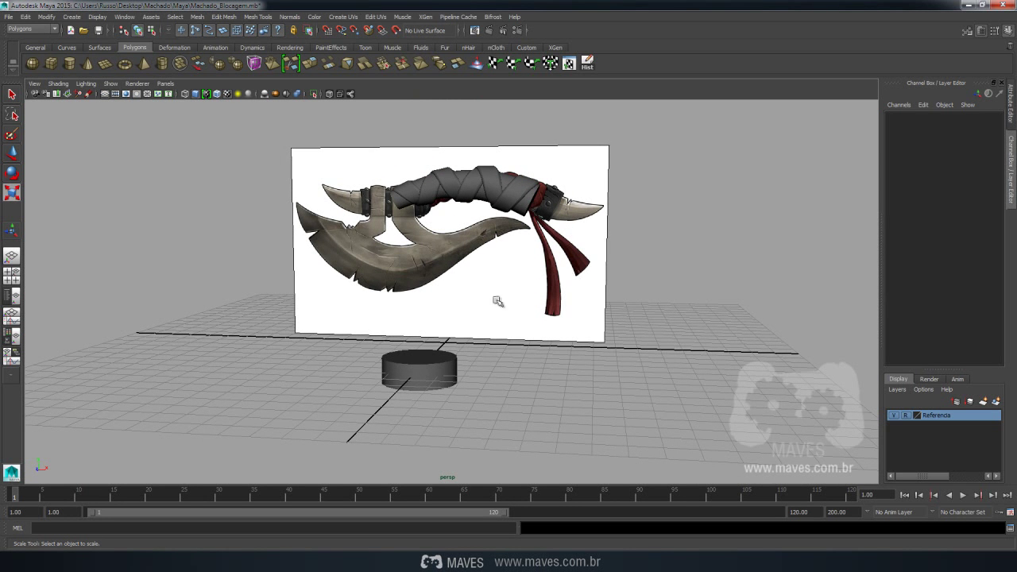
key(space)
drag(518, 300, 527, 322)
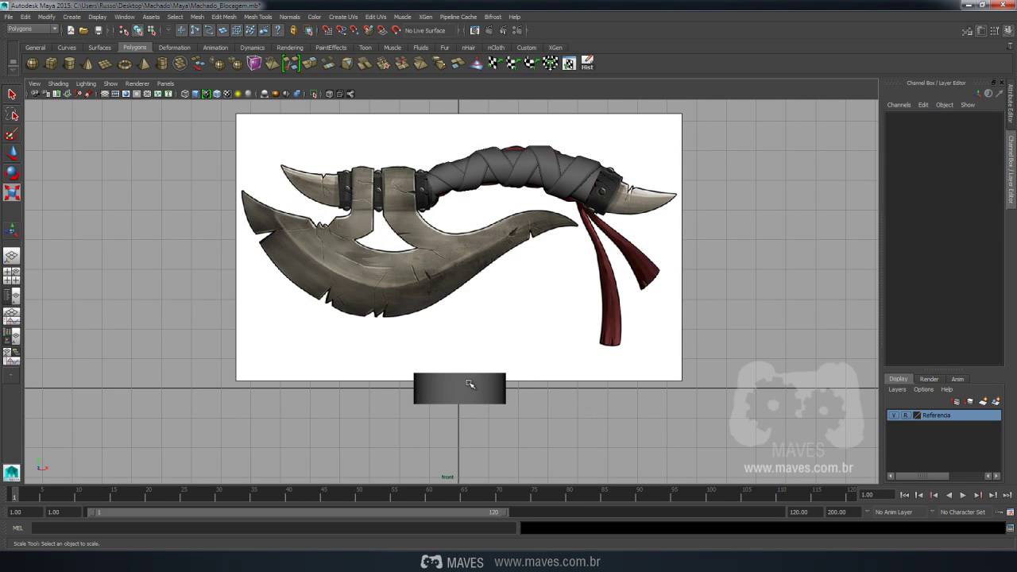
click(466, 386)
scroll(436, 384, down, 3)
Move the cylinder up to the handle end and rotate it about 64° to follow the handle
key(w)
mouse_move(438, 411)
mouse_down()
mouse_move(730, 195)
mouse_move(695, 224)
mouse_move(596, 253)
mouse_up()
key(e)
key(r)
key(w)
scroll(732, 199, up, 1)
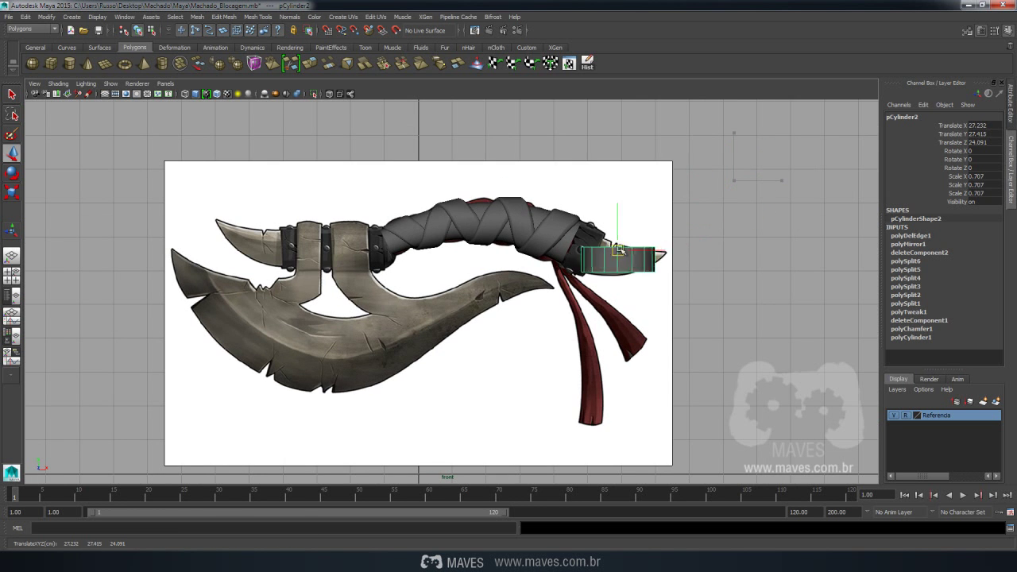
scroll(596, 253, up, 1)
scroll(596, 252, up, 1)
key(e)
key(r)
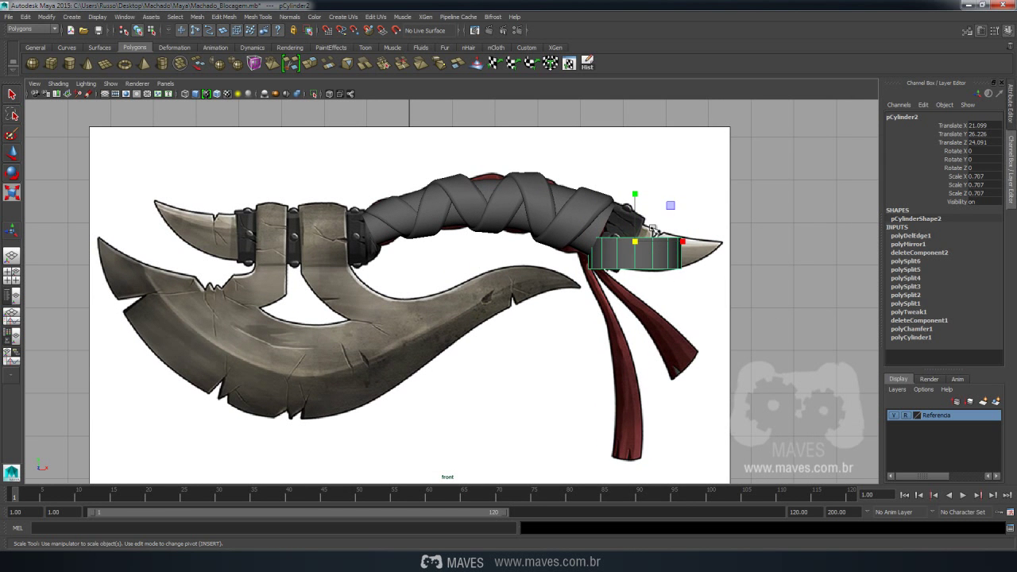
key(e)
mouse_move(609, 202)
mouse_down()
mouse_move(588, 250)
mouse_move(623, 242)
mouse_move(534, 198)
mouse_move(559, 209)
mouse_up()
Scale the cylinder to roughly 0.495 × 0.803 × 0.495 to fit the grip end
key(r)
key(w)
key(r)
key(w)
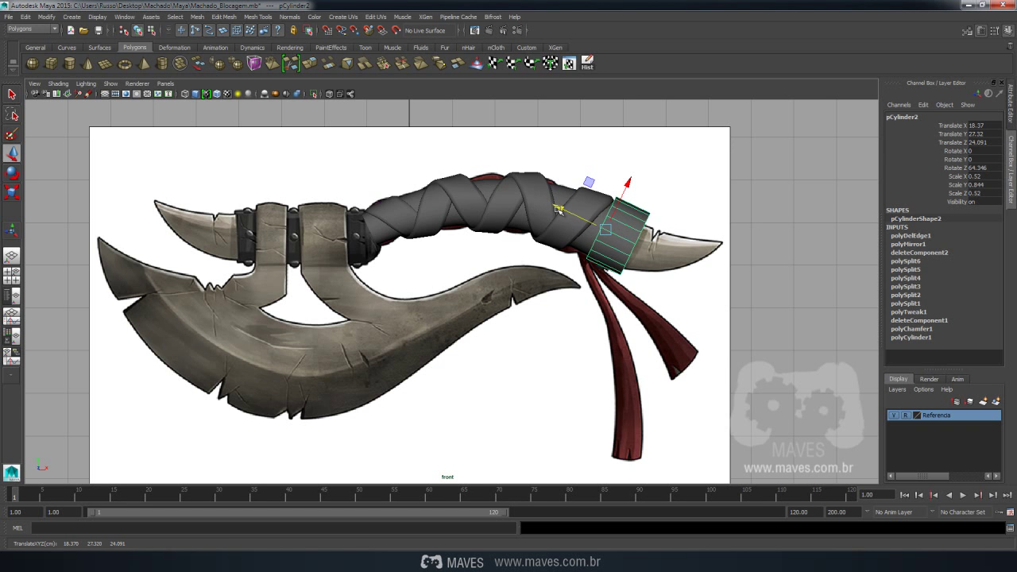
key(4)
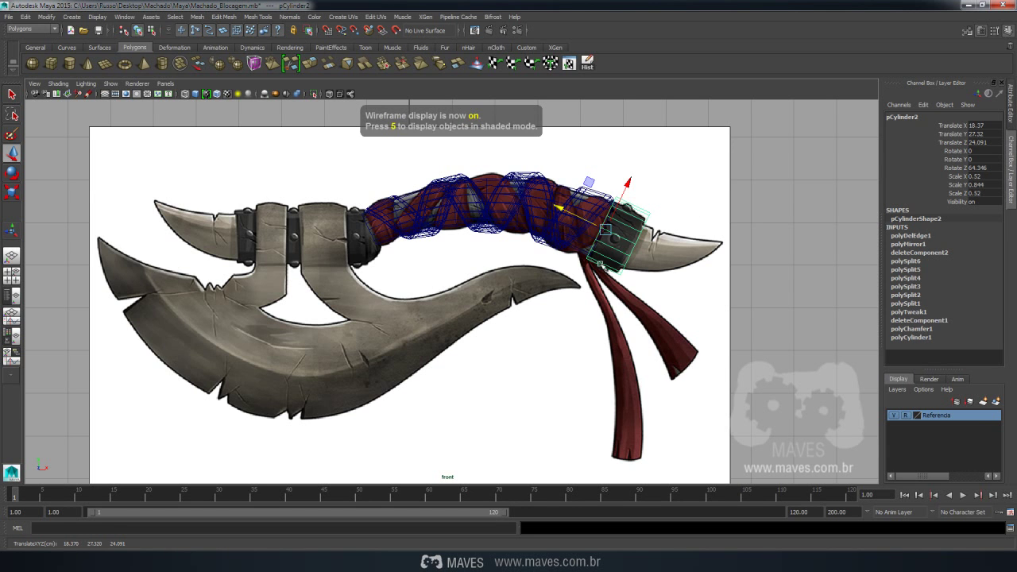
key(r)
mouse_move(609, 232)
mouse_down()
mouse_move(625, 205)
mouse_move(584, 312)
mouse_move(645, 291)
mouse_up()
key(space)
Centre the end cylinder on the wrapped handle cylinder's axis with the Align Tool's centre handle
key(6)
scroll(587, 229, up, 3)
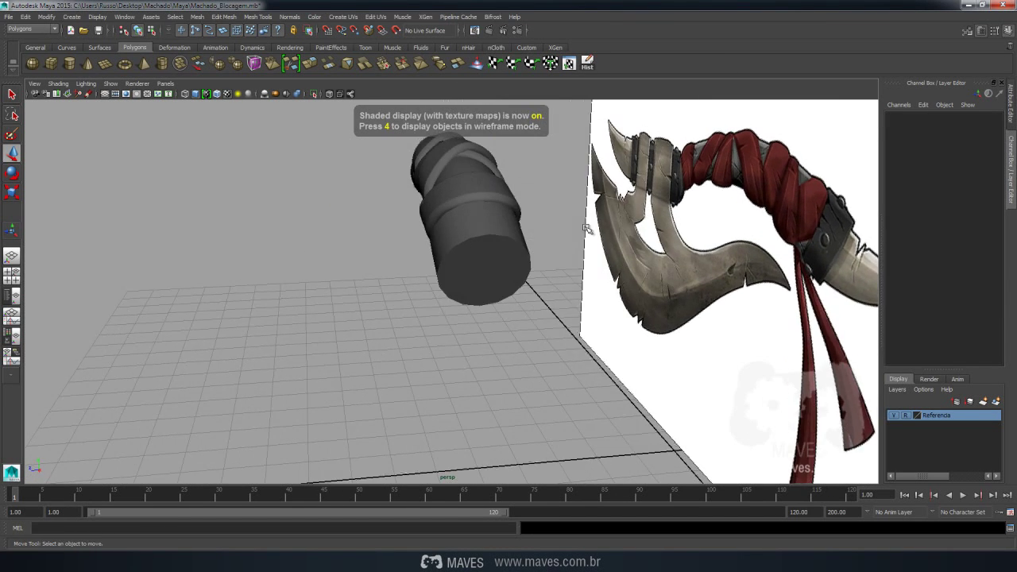
alt+drag(586, 229, 509, 262)
click(433, 361)
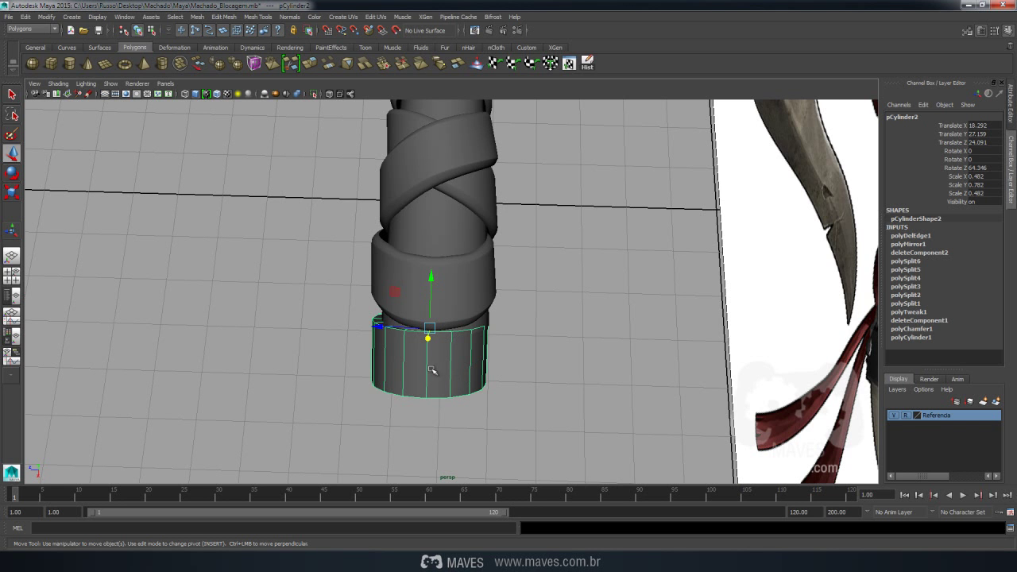
click(436, 217)
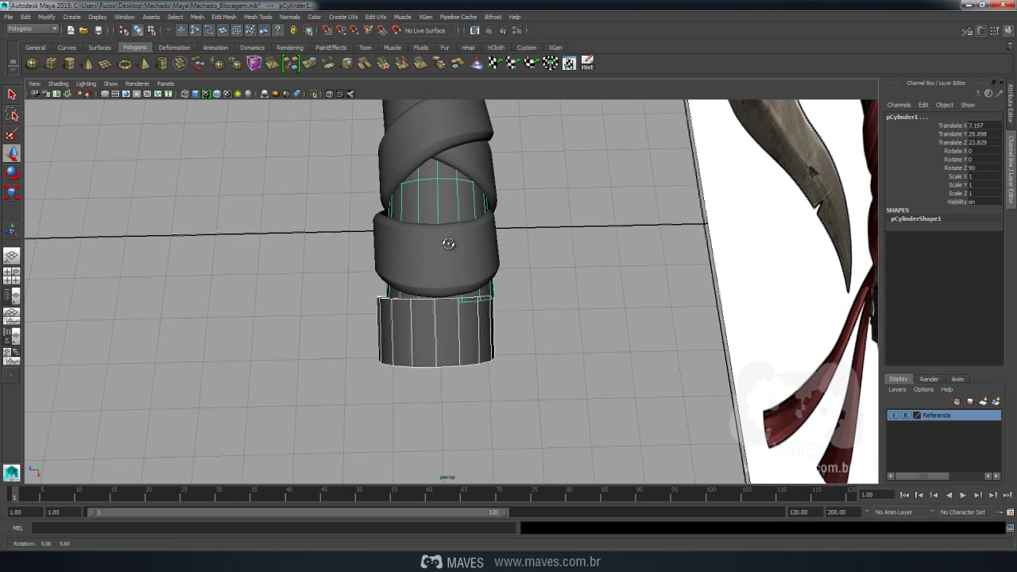
alt+drag(434, 240, 263, 162)
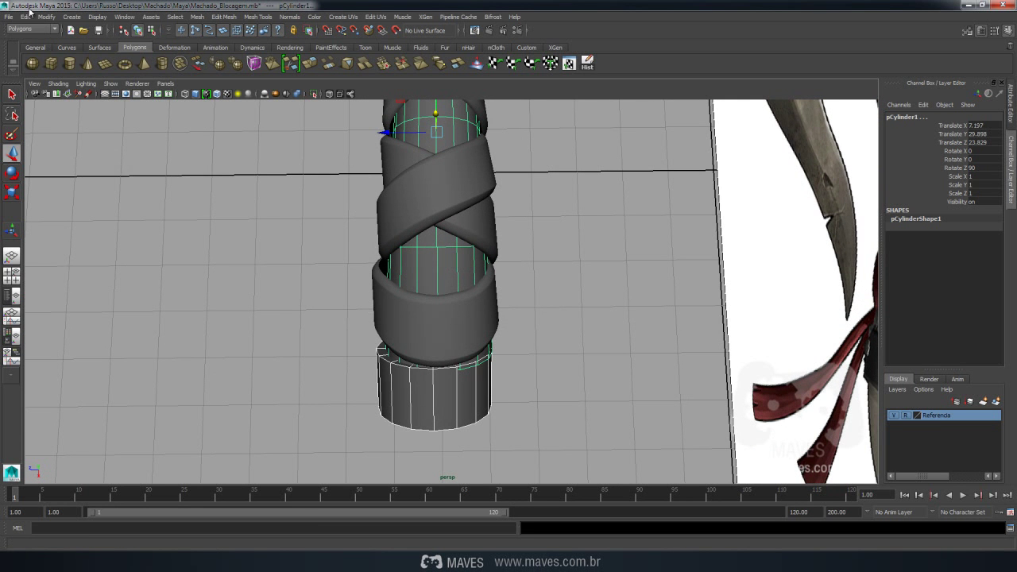
click(47, 17)
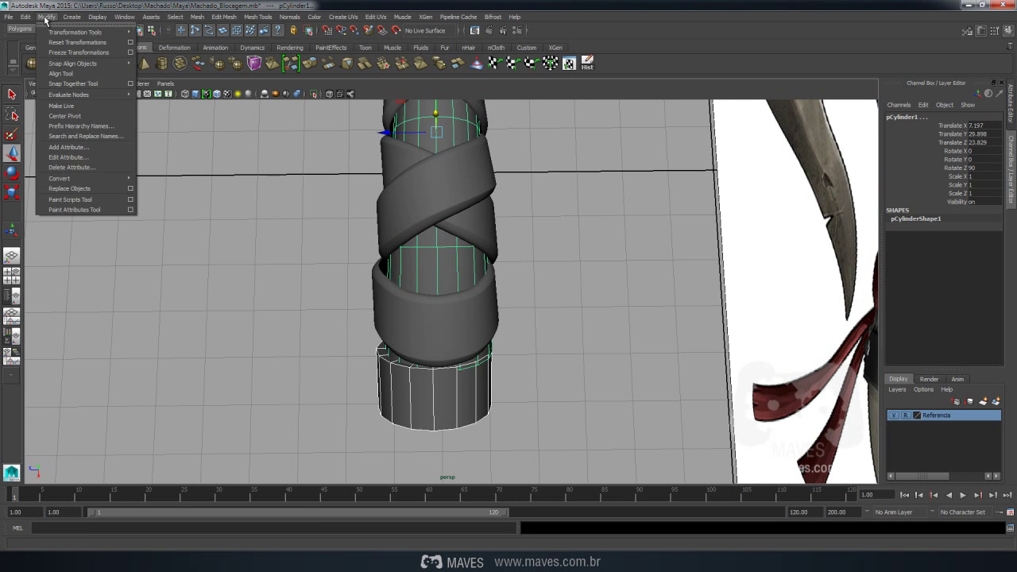
click(55, 74)
mouse_move(277, 184)
alt+mouse_down()
mouse_move(416, 239)
mouse_move(511, 225)
mouse_move(547, 311)
mouse_move(484, 221)
mouse_move(613, 238)
mouse_move(586, 150)
mouse_move(715, 278)
alt+mouse_up()
alt+middle_drag(449, 149, 475, 165)
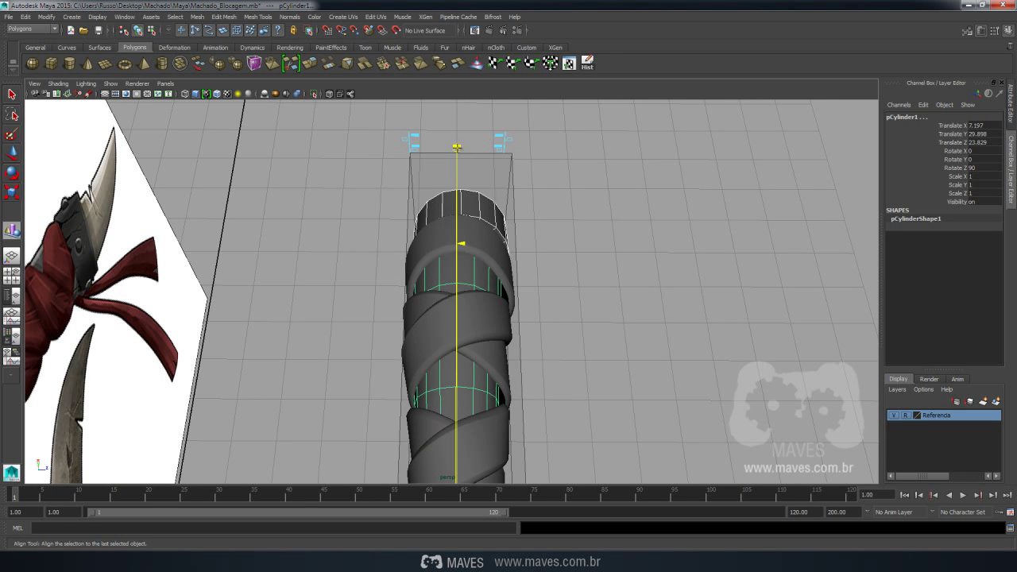
click(457, 147)
mouse_move(471, 192)
alt+mouse_down()
mouse_move(566, 268)
mouse_move(504, 347)
mouse_move(387, 201)
mouse_move(495, 229)
mouse_move(643, 229)
alt+mouse_up()
Scale the end cylinder up slightly to 0.507 × 0.823 × 0.507
key(w)
click(645, 234)
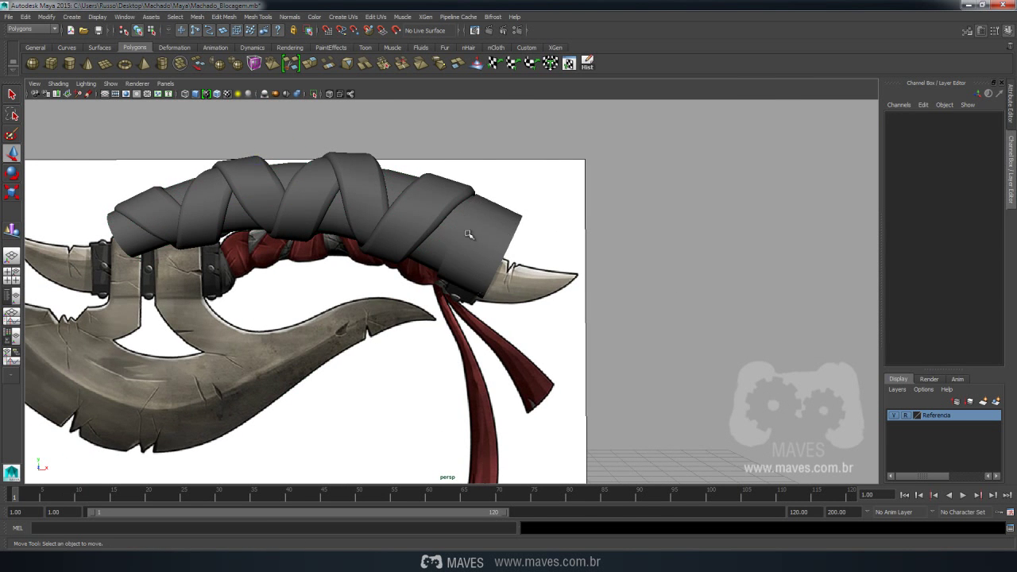
click(469, 235)
key(f)
alt+drag(556, 298, 564, 288)
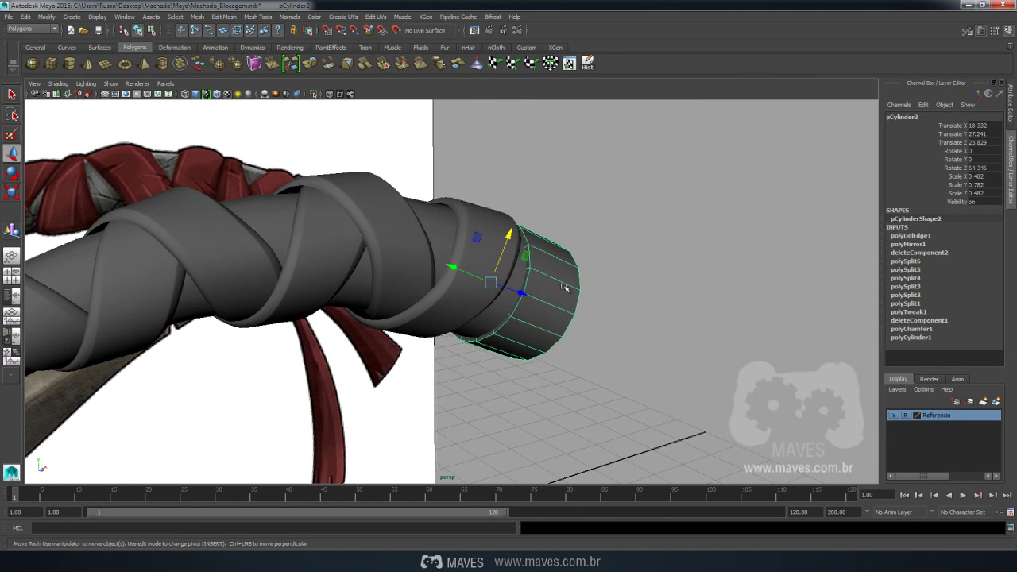
key(r)
drag(490, 283, 498, 284)
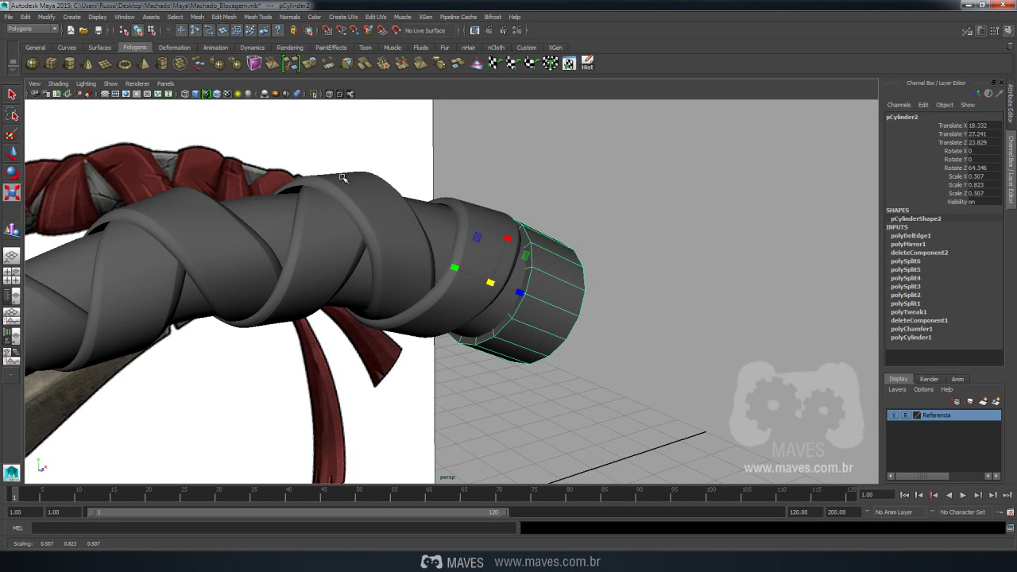
alt+drag(342, 176, 372, 141)
mouse_move(502, 241)
alt+mouse_down()
mouse_move(510, 280)
mouse_move(611, 313)
mouse_move(599, 302)
mouse_move(625, 301)
alt+mouse_up()
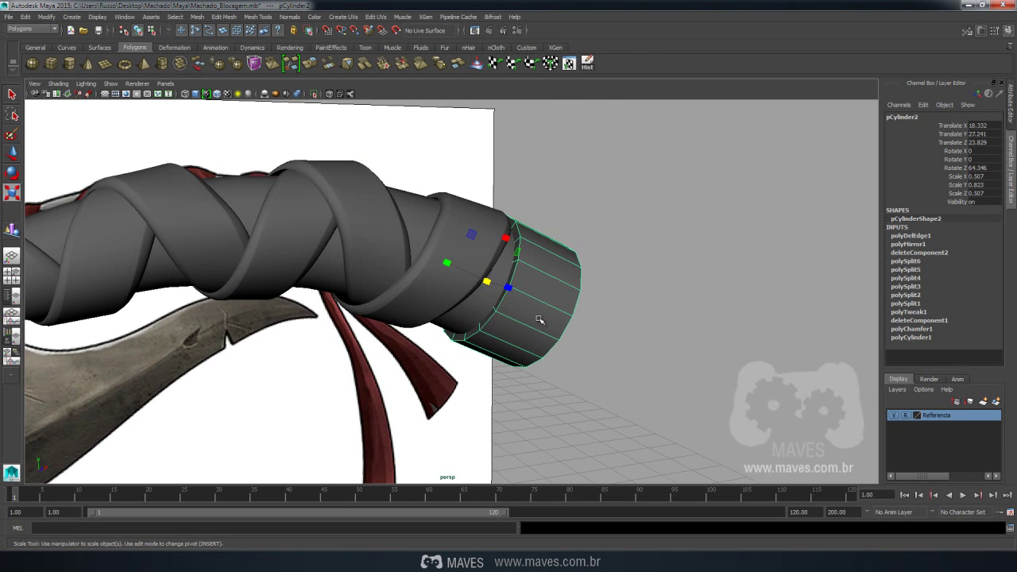
Deselect everything and frame the whole axe at a new angle
click(645, 333)
key(a)
mouse_move(640, 307)
alt+mouse_down()
mouse_move(582, 301)
mouse_move(605, 315)
alt+mouse_up()
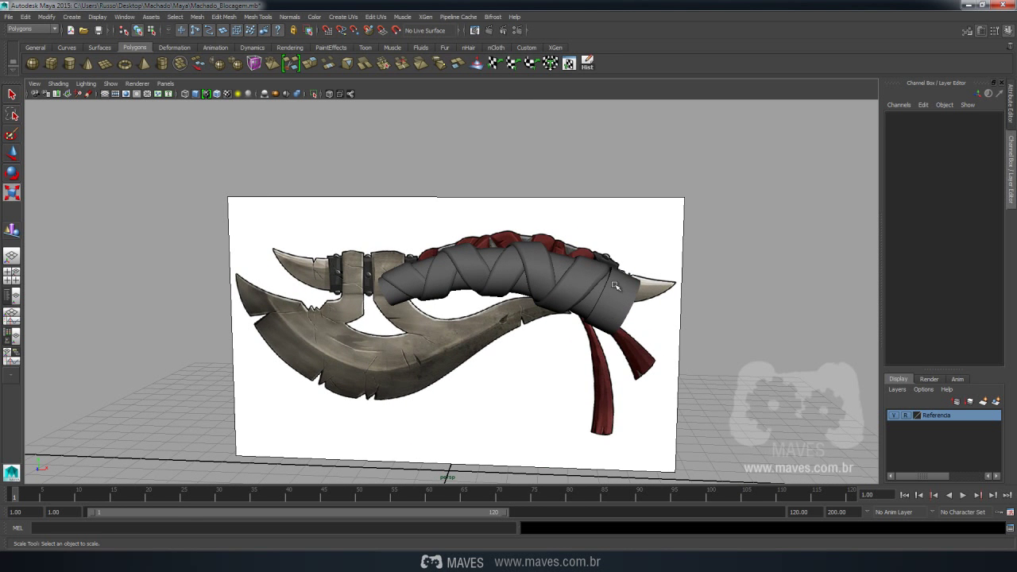
alt+drag(436, 279, 464, 291)
alt+middle_drag(465, 291, 488, 297)
Duplicate the end cylinder and slide the copy toward the blade bands
key(r)
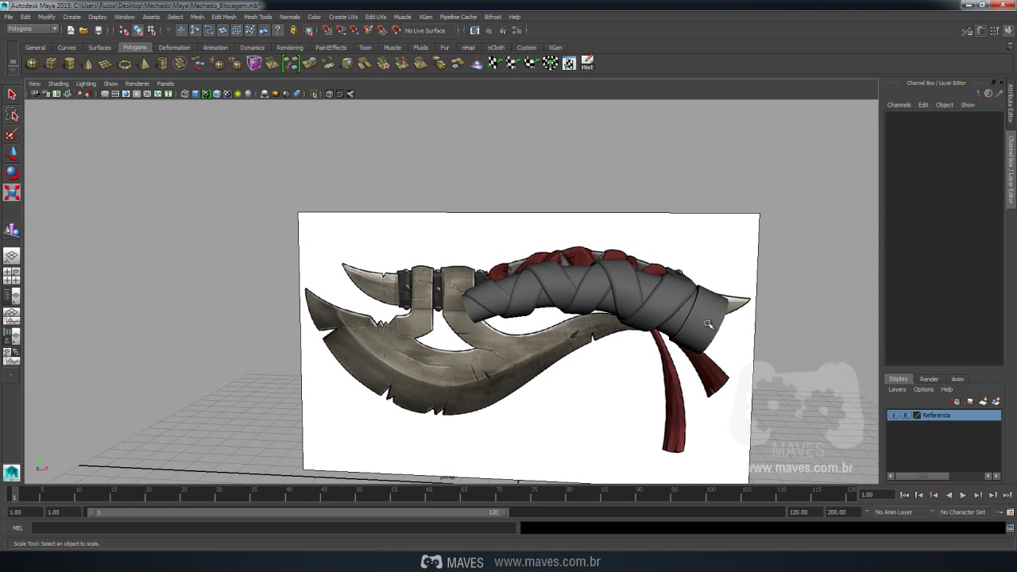
click(708, 324)
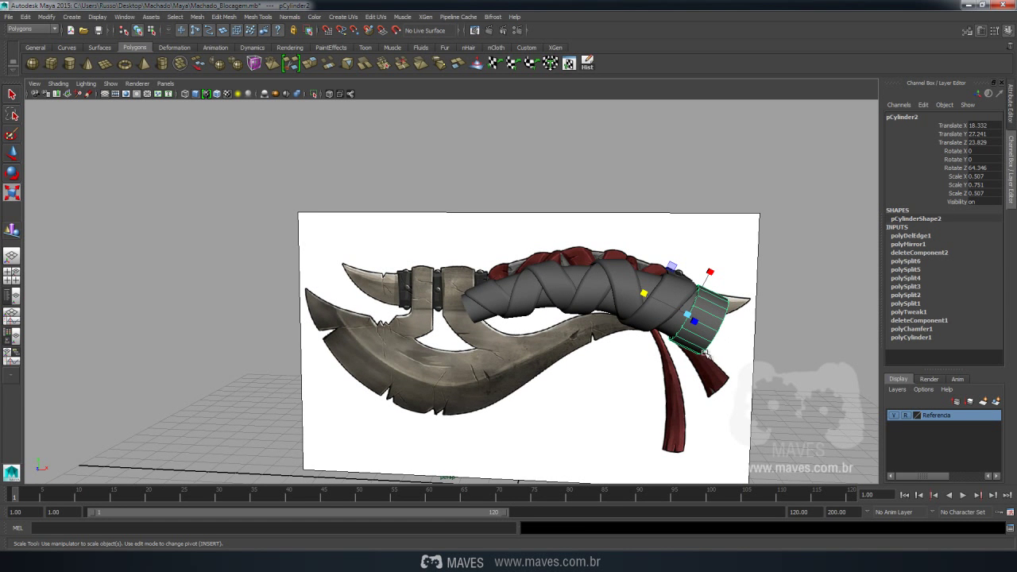
key(ctrl+d)
key(w)
mouse_move(695, 321)
mouse_down()
mouse_move(539, 259)
mouse_move(435, 296)
mouse_up()
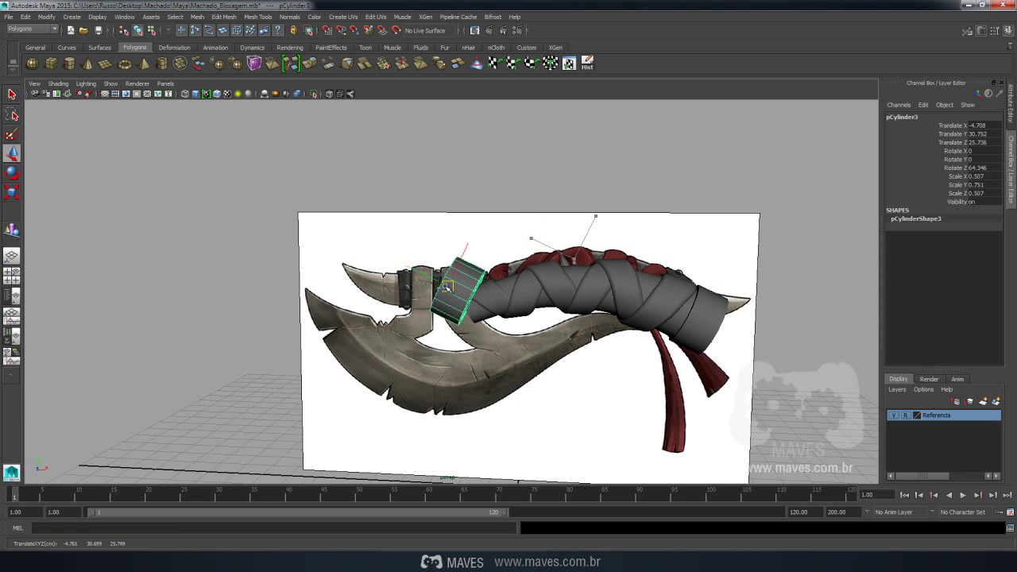
alt+middle_drag(445, 302, 597, 298)
Switch to the front view and set the copy's Z rotation to 90°
key(space)
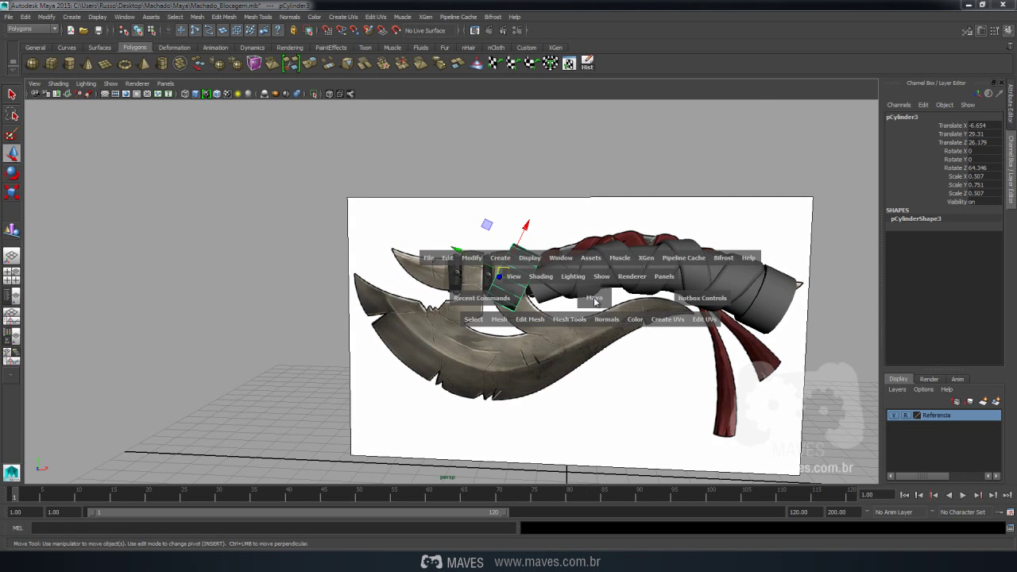
click(595, 323)
scroll(491, 279, down, 2)
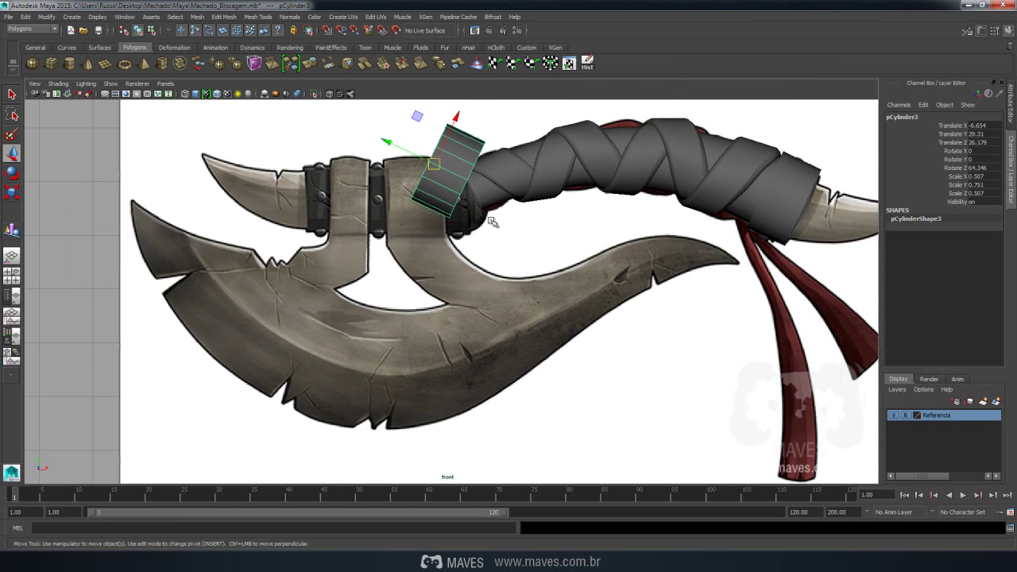
scroll(490, 280, down, 2)
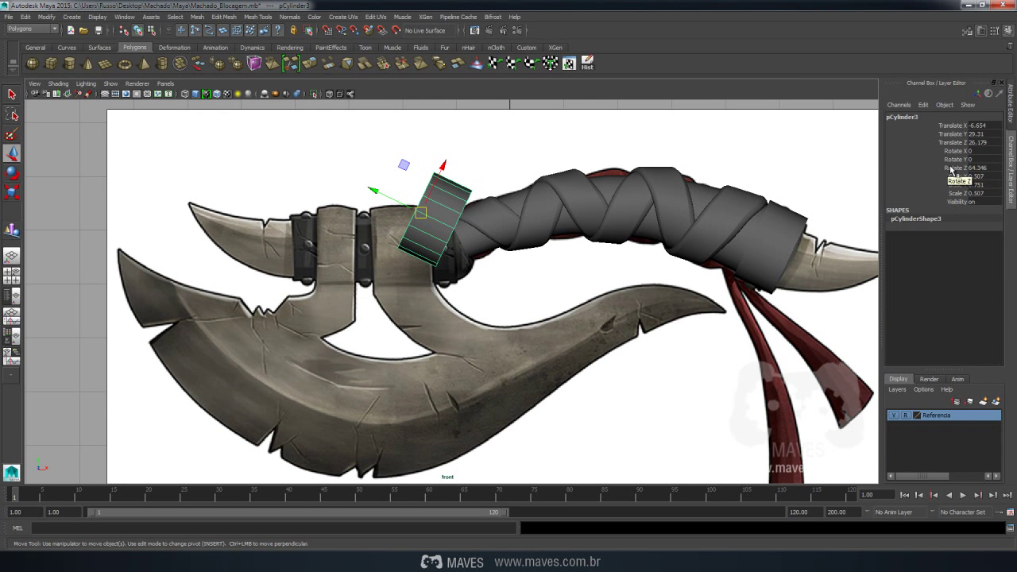
double_click(978, 169)
text(0)
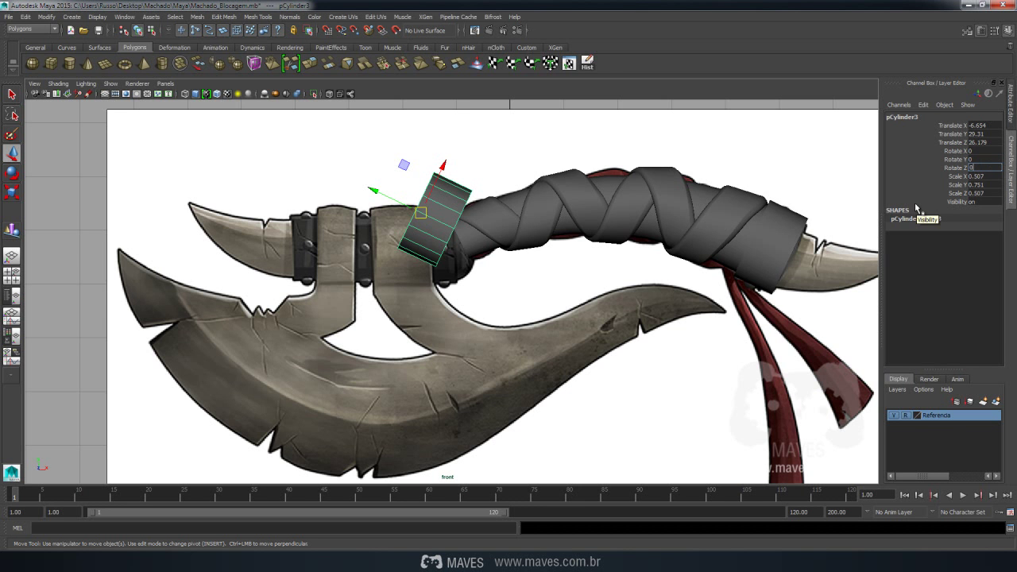
key(Return)
alt+middle_drag(439, 204, 498, 216)
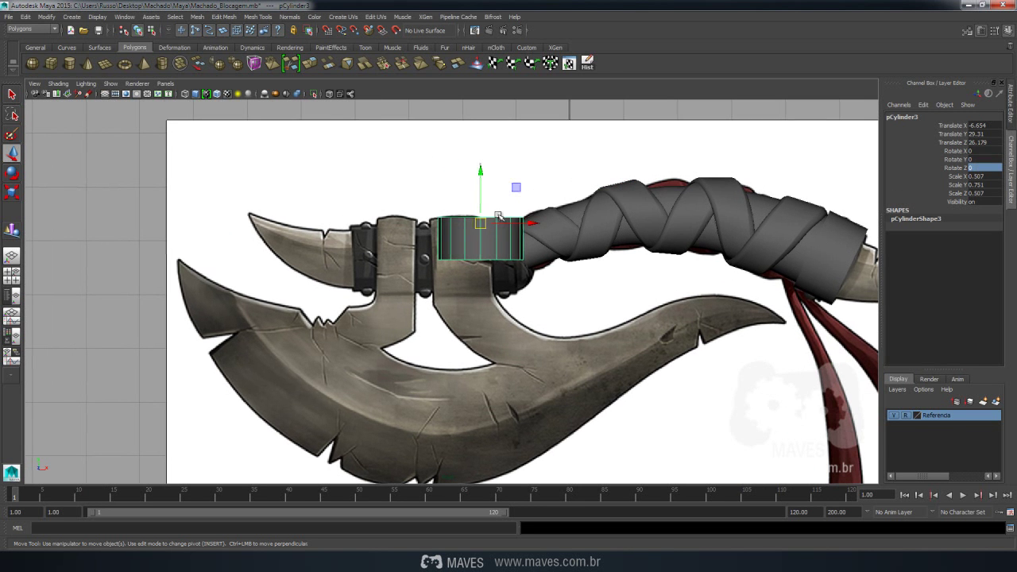
double_click(979, 169)
text(90)
key(Return)
Fit the collar cylinder onto the blade band, scaled to about 0.415 × 0.615 × 0.415
drag(481, 174, 479, 205)
key(4)
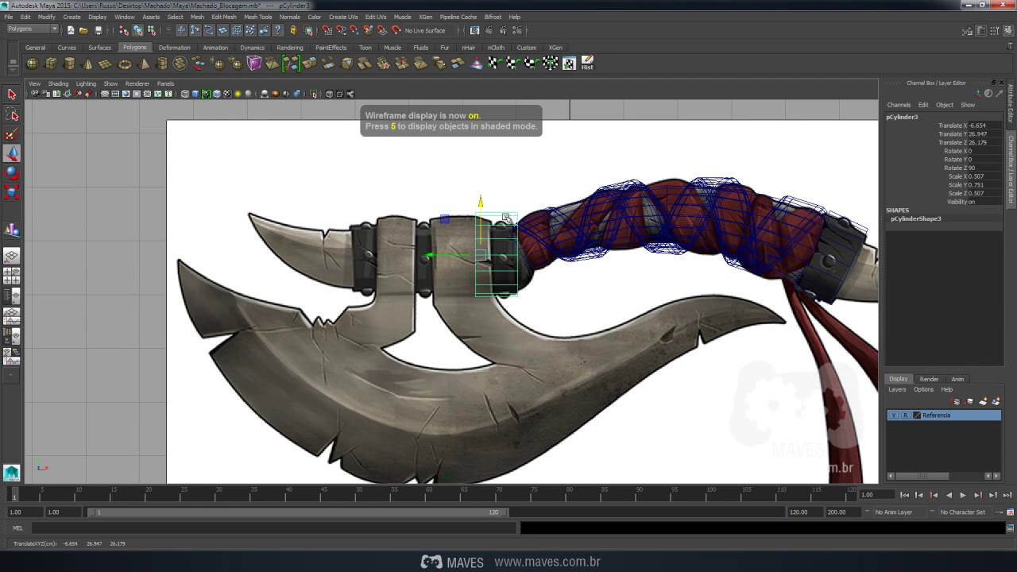
key(r)
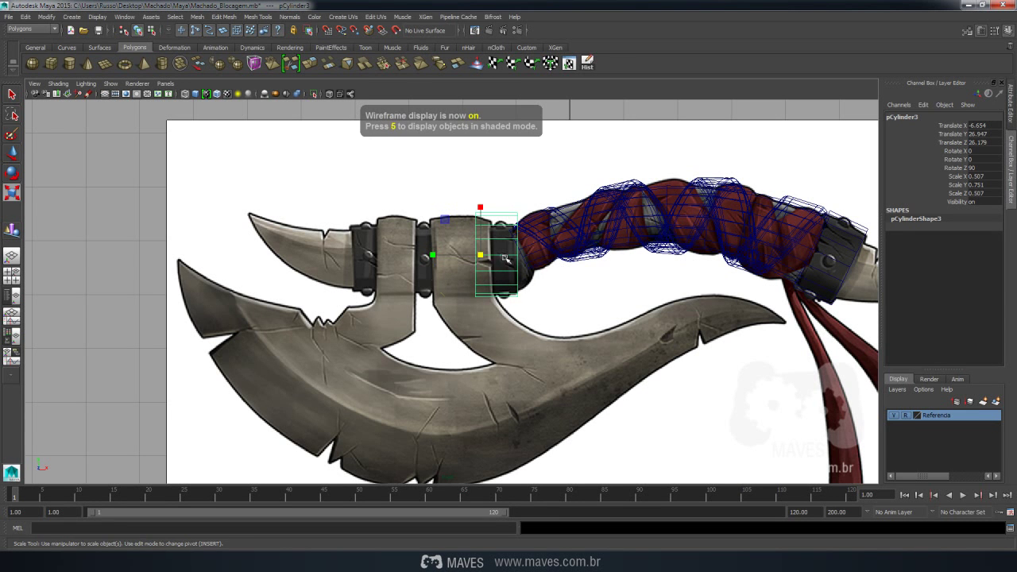
drag(480, 255, 347, 264)
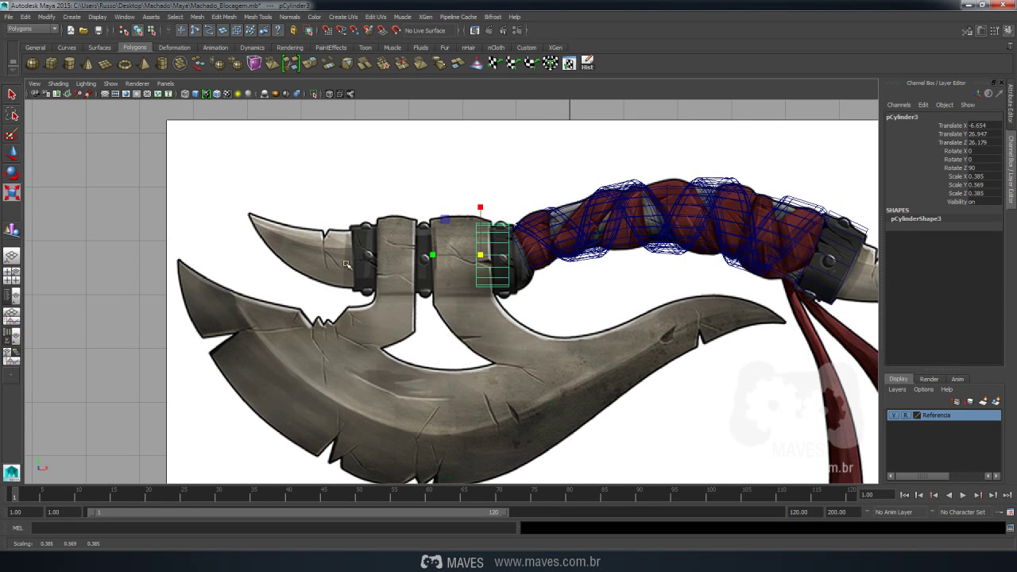
key(w)
drag(481, 238, 480, 242)
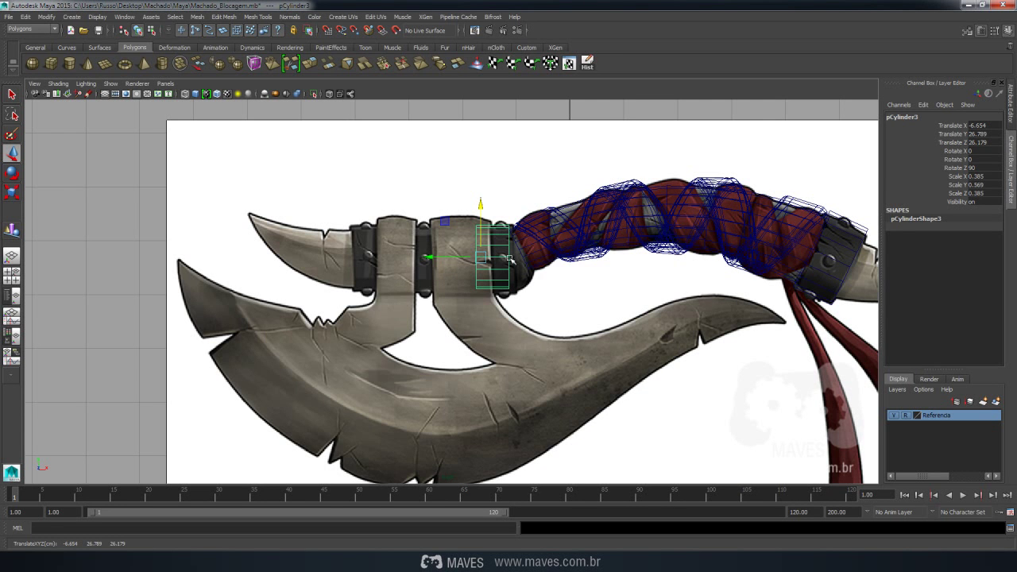
drag(431, 259, 359, 286)
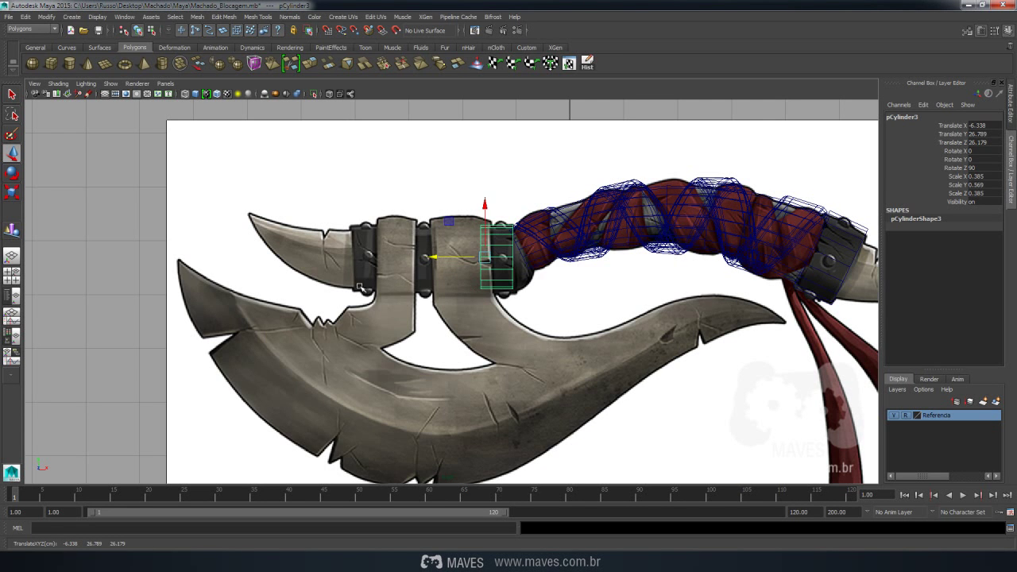
key(r)
drag(485, 257, 494, 257)
Pull the collar cylinder's left-end vertices leftward across both blade bands
key(w)
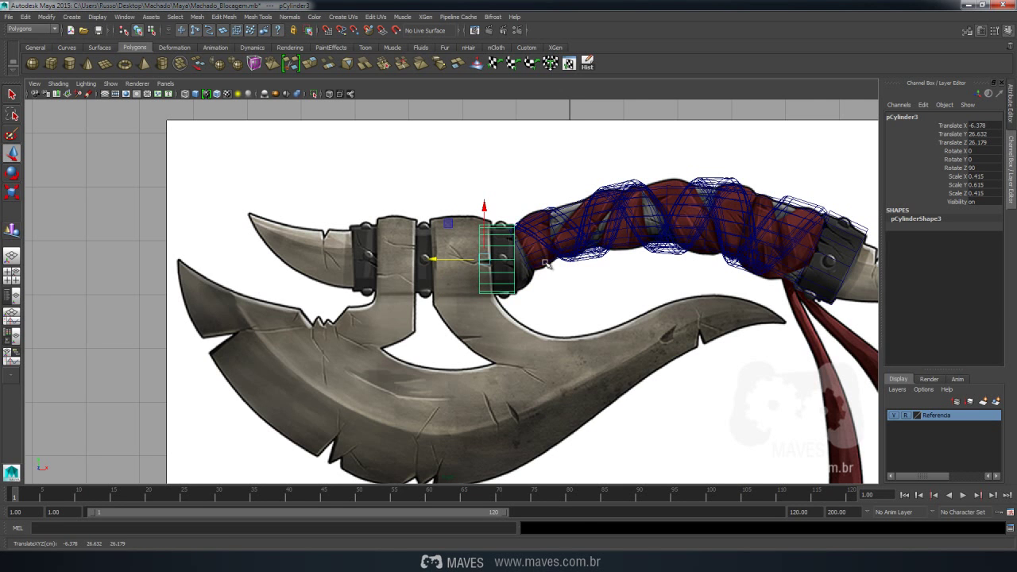
key(r)
right_click(504, 258)
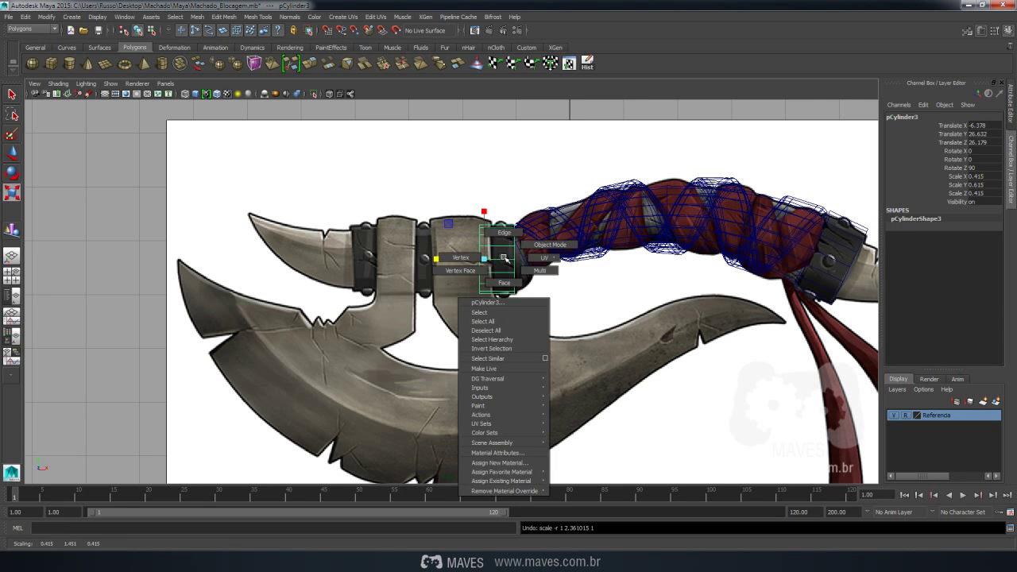
click(458, 259)
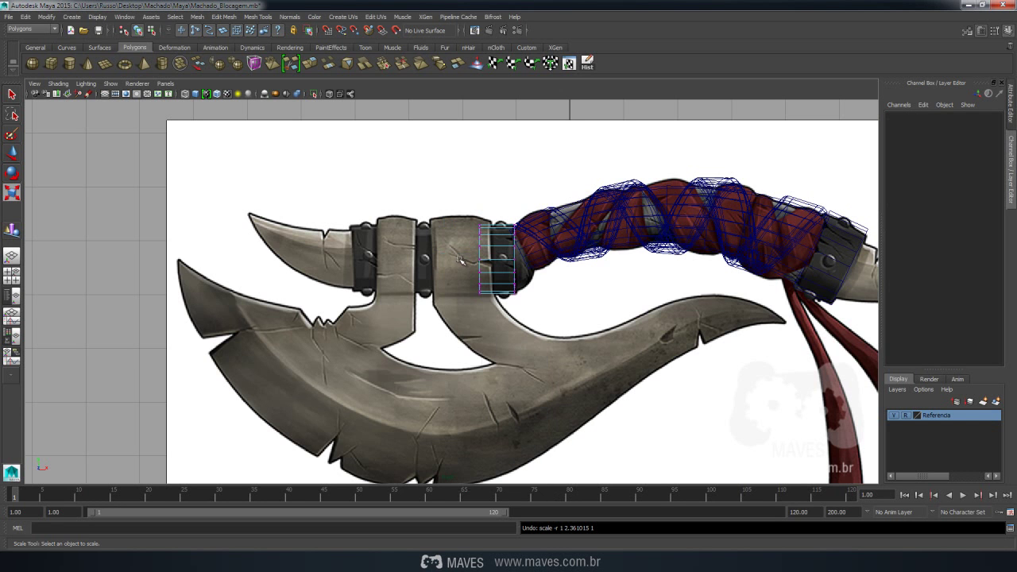
drag(431, 209, 490, 335)
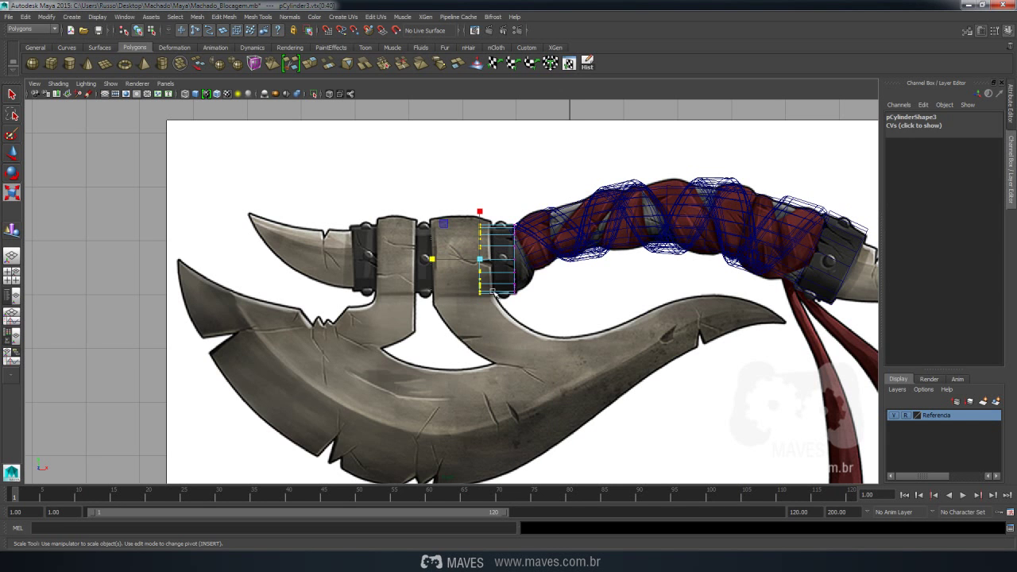
key(w)
drag(412, 258, 309, 255)
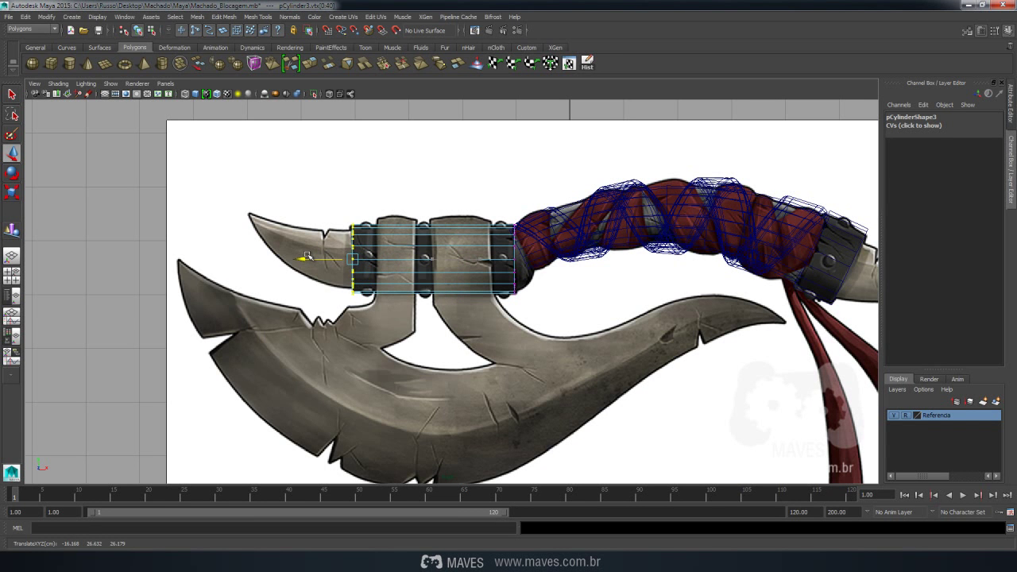
Return to object mode and switch the viewport to the perspective camera
right_click(354, 280)
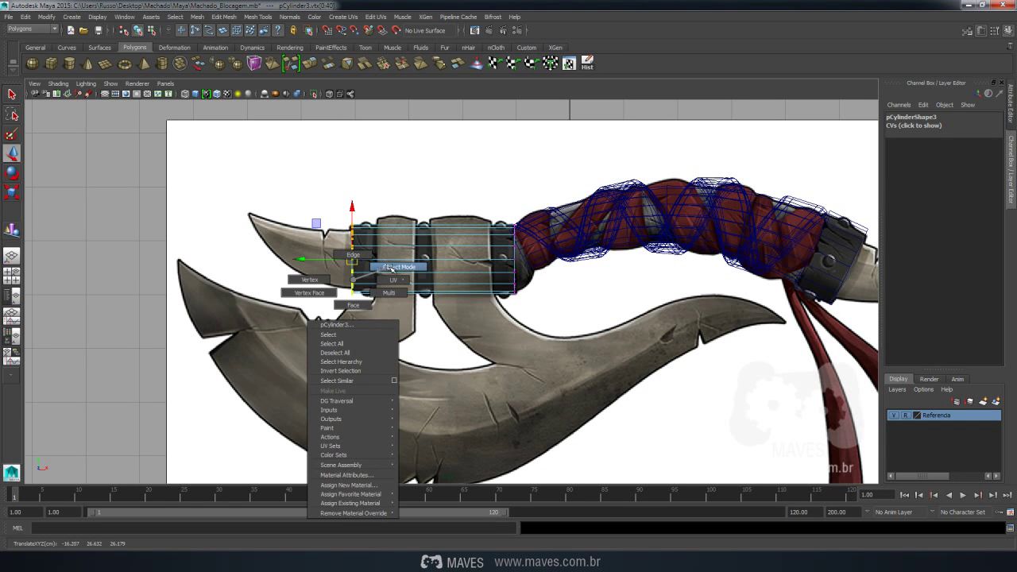
click(392, 268)
key(space)
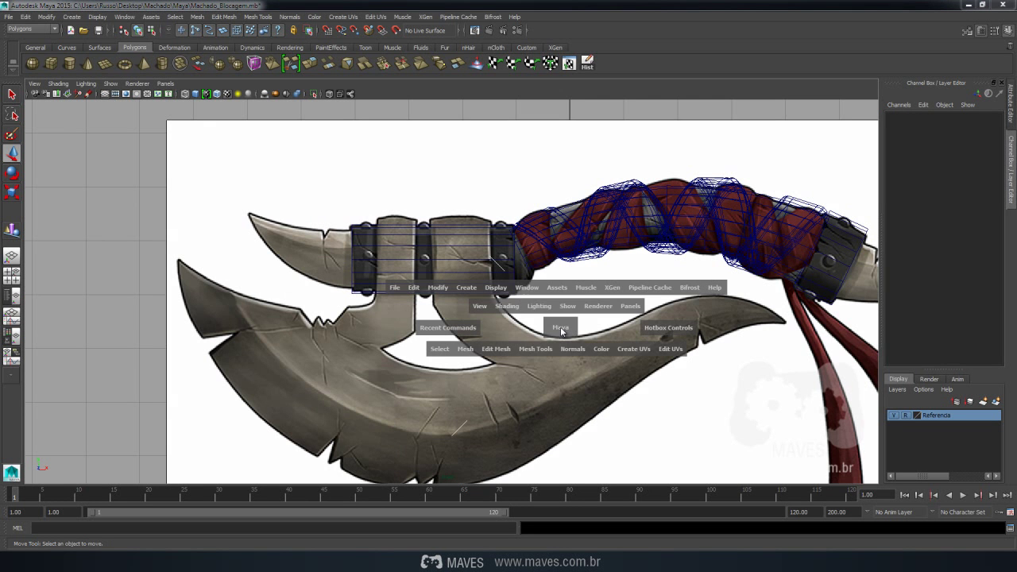
mouse_move(561, 330)
mouse_down()
mouse_move(556, 289)
mouse_move(569, 348)
mouse_move(534, 299)
mouse_move(574, 318)
mouse_move(570, 300)
mouse_up()
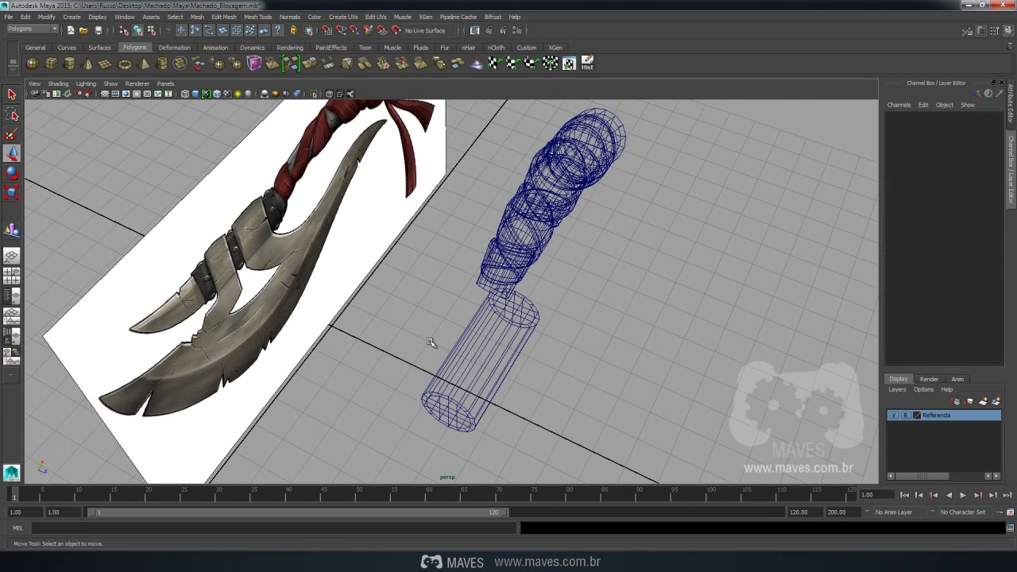
Align pCylinder3 to pCylinder1's axis with the Align Tool and tumble to verify
drag(432, 343, 555, 413)
key(q)
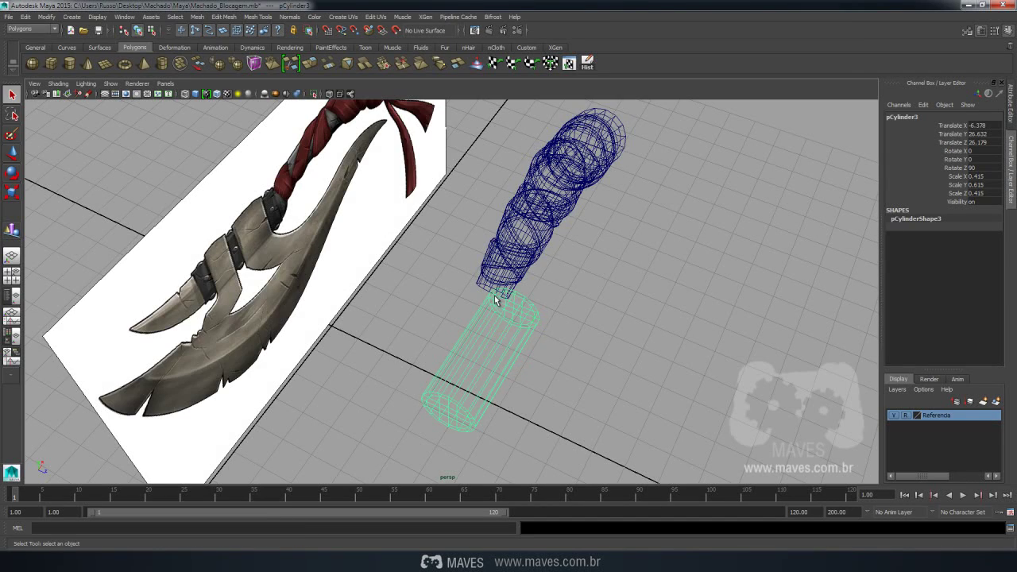
mouse_move(595, 337)
alt+mouse_down()
mouse_move(633, 342)
mouse_move(575, 287)
alt+mouse_up()
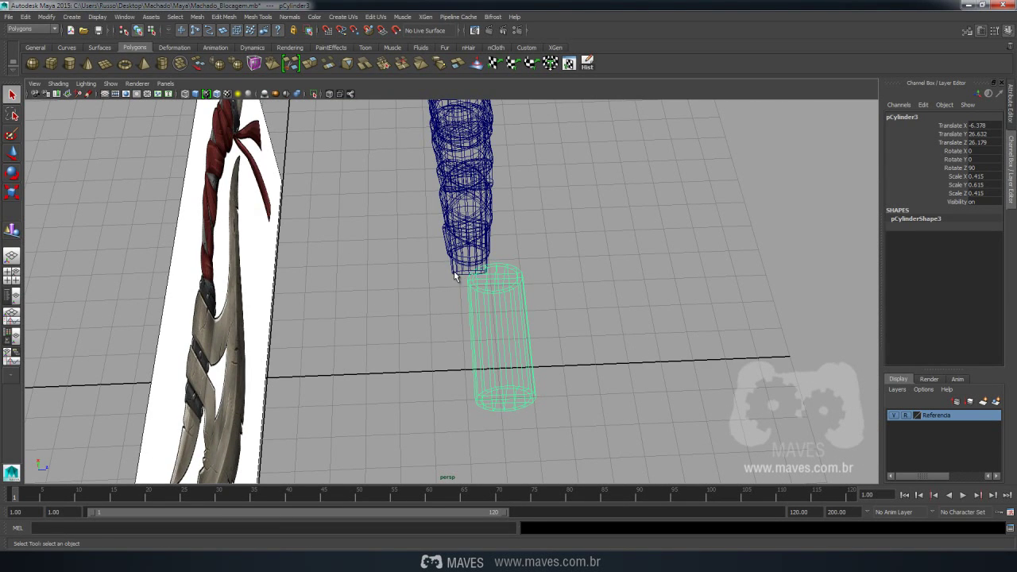
click(457, 275)
click(47, 16)
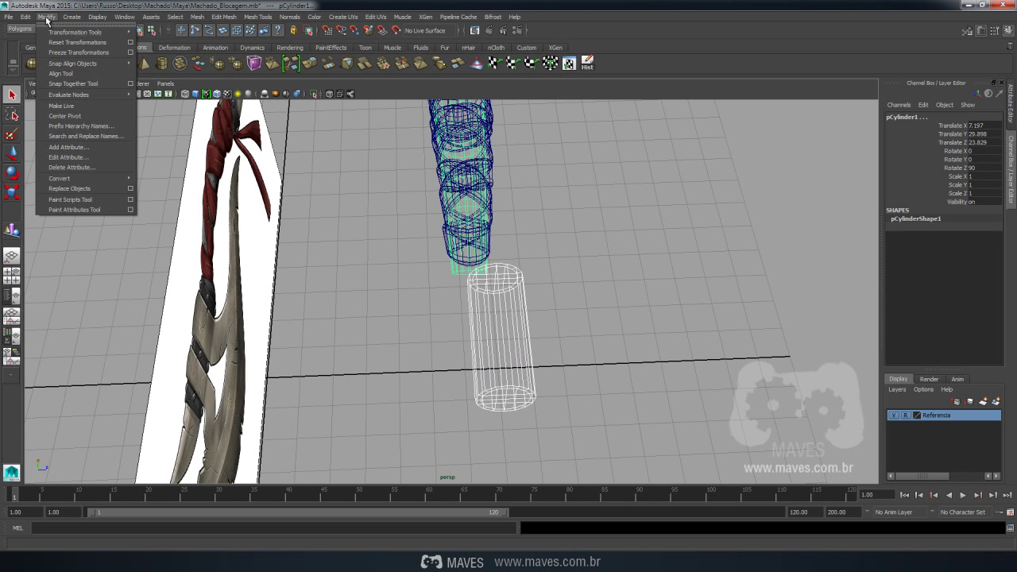
click(64, 75)
alt+drag(461, 409, 483, 421)
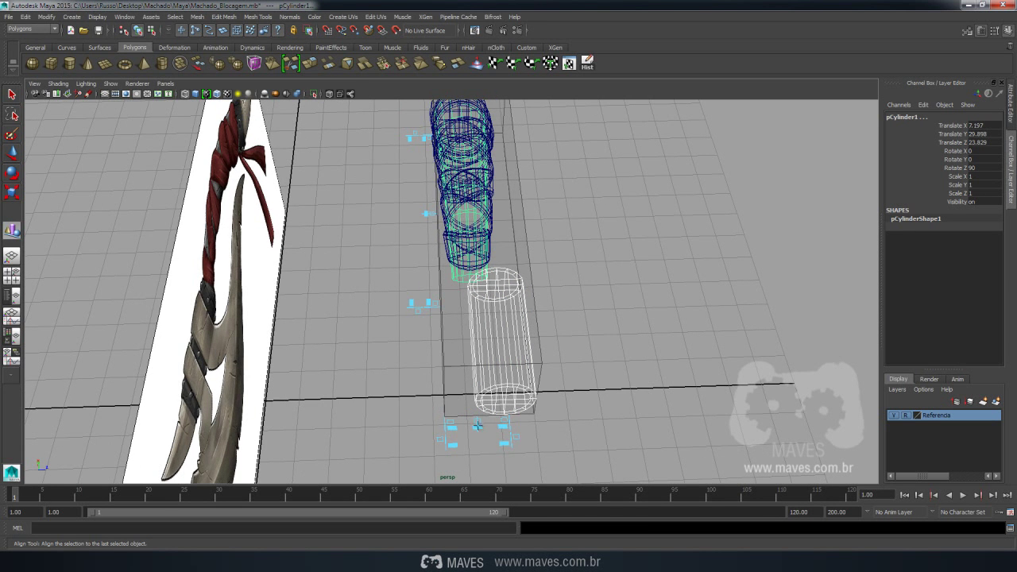
mouse_move(477, 426)
alt+mouse_down()
mouse_move(387, 399)
mouse_move(477, 365)
alt+mouse_up()
key(q)
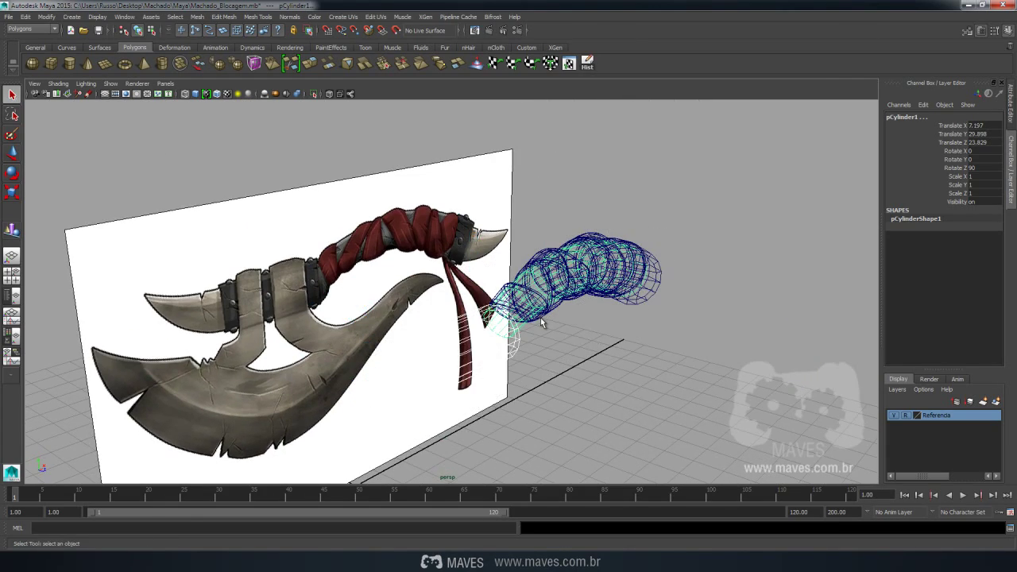
alt+drag(579, 338, 610, 345)
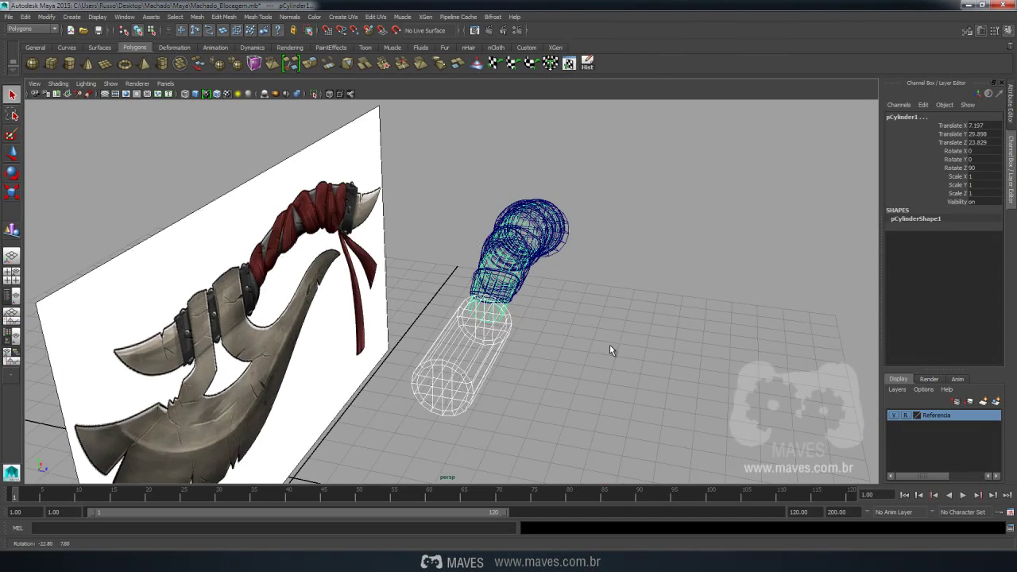
click(621, 363)
Show the cylinders smooth-shaded with wireframe overlay and settle on a three-quarter view
alt+drag(644, 351, 755, 342)
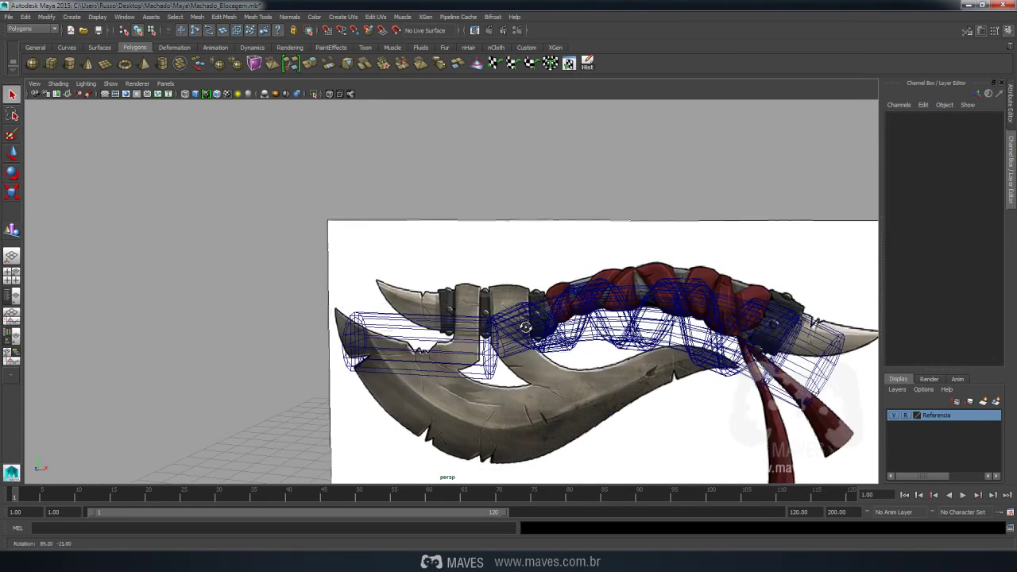
click(216, 94)
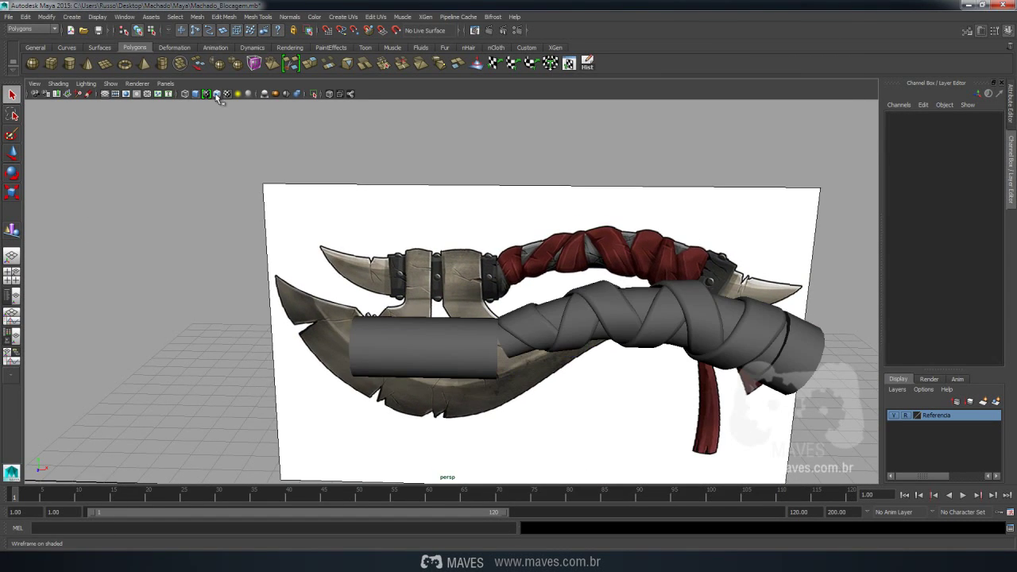
click(217, 95)
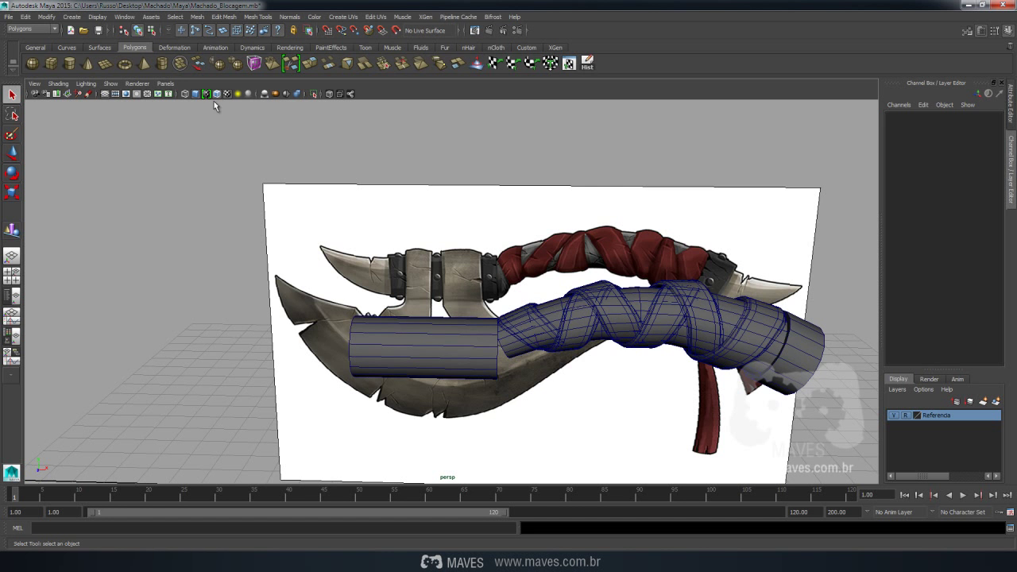
mouse_move(791, 328)
alt+mouse_down()
mouse_move(642, 325)
mouse_move(613, 302)
mouse_move(588, 318)
alt+mouse_up()
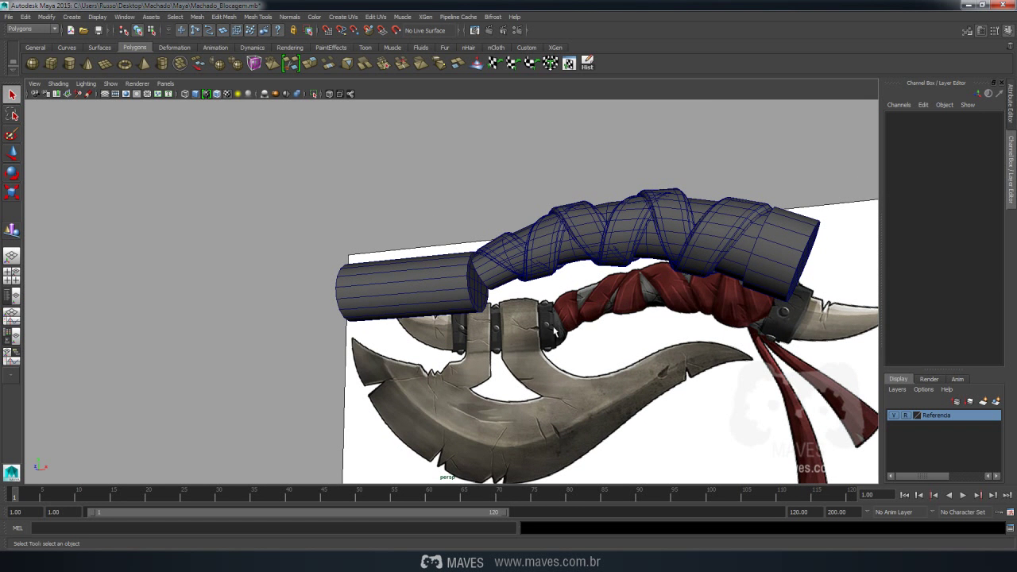
mouse_move(534, 333)
alt+mouse_down()
mouse_move(574, 329)
mouse_move(597, 348)
alt+mouse_up()
mouse_move(597, 348)
alt+middle_down()
mouse_move(652, 361)
mouse_move(642, 318)
alt+middle_up()
mouse_move(642, 318)
alt+mouse_down()
mouse_move(595, 352)
mouse_move(556, 342)
alt+mouse_up()
click(51, 63)
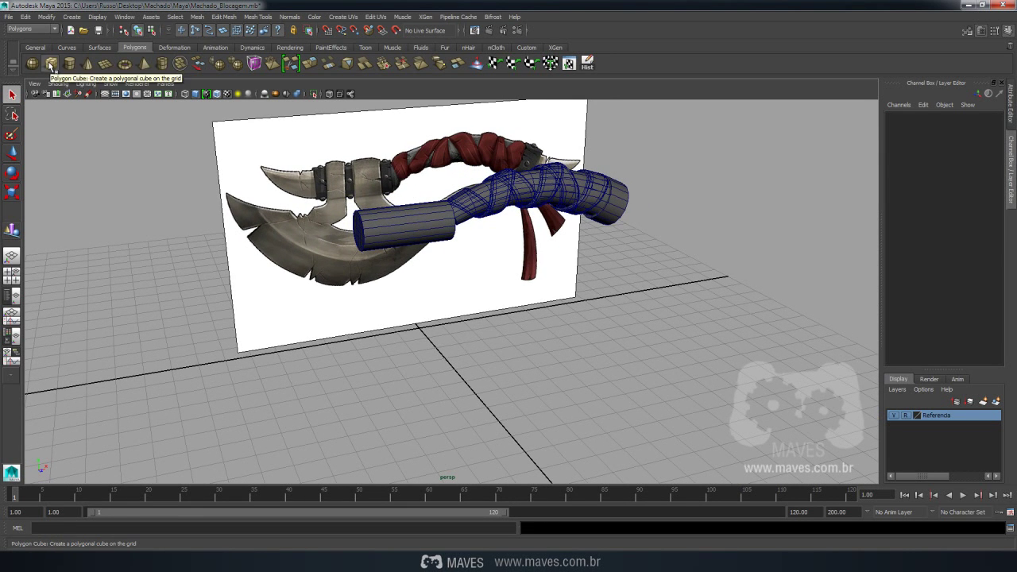
Create polygon cube pCube1 on the grid and apply Mesh > Smooth to it
click(574, 392)
drag(579, 391, 578, 395)
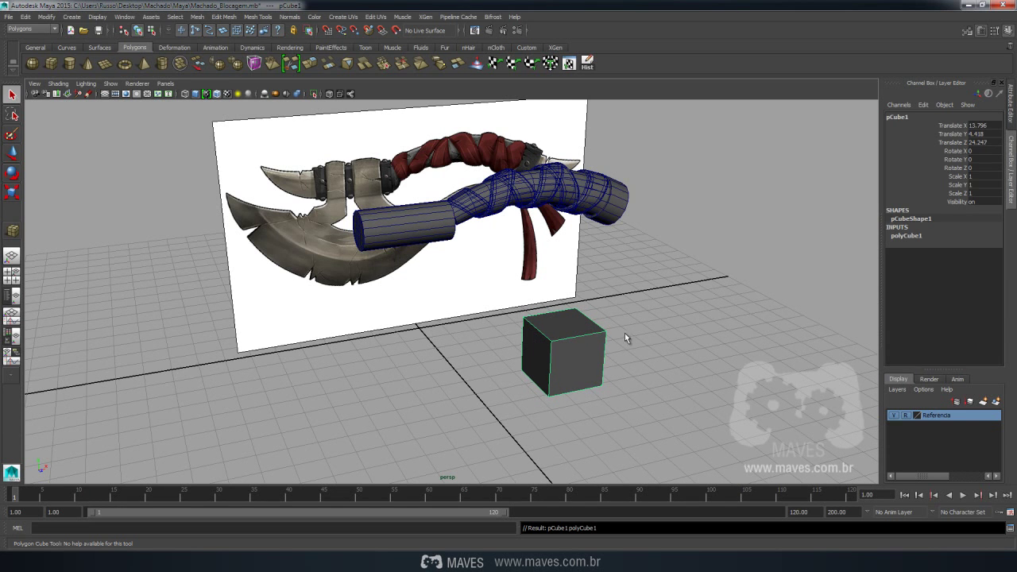
key(q)
alt+drag(550, 376, 556, 324)
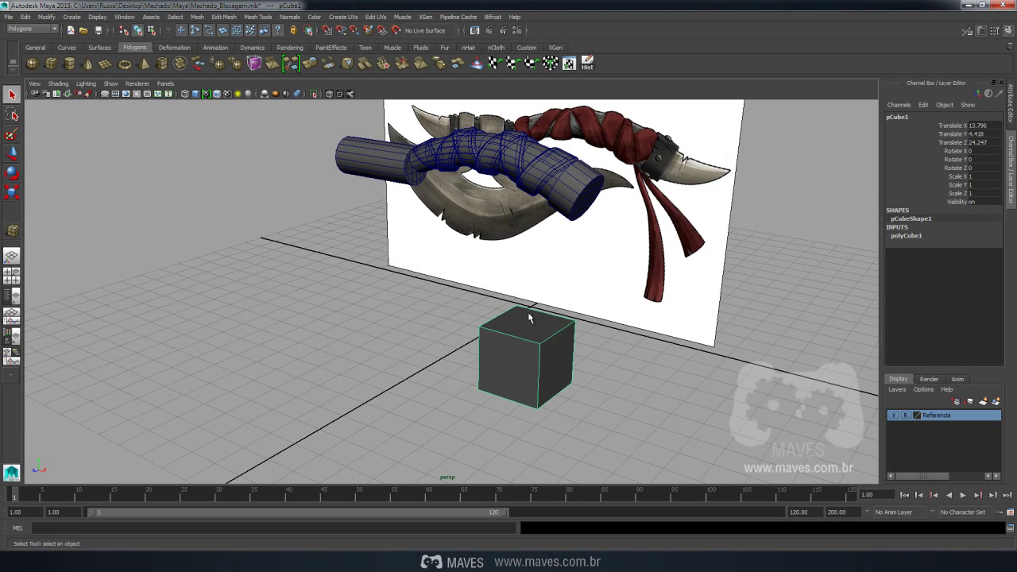
key(space)
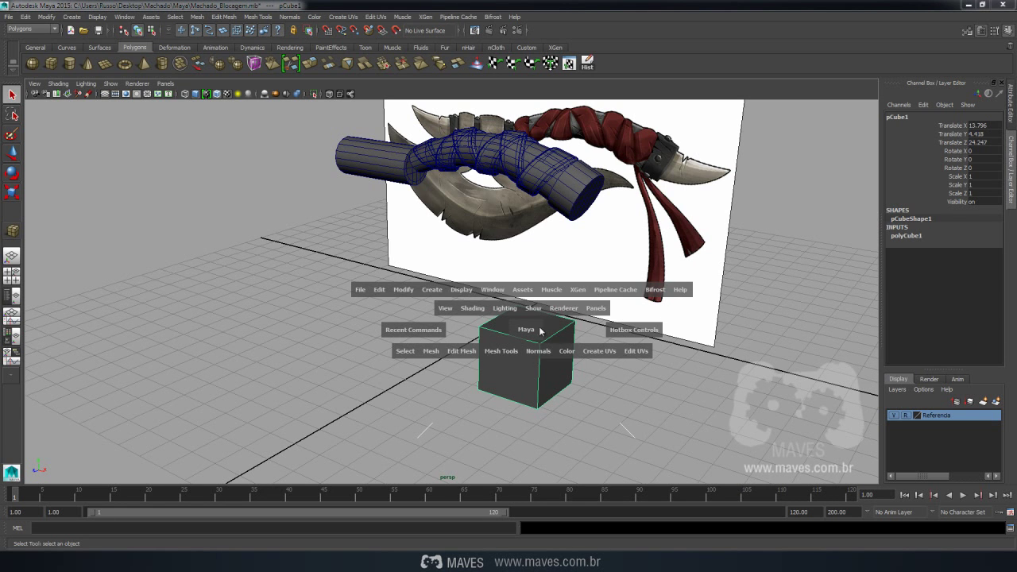
click(435, 352)
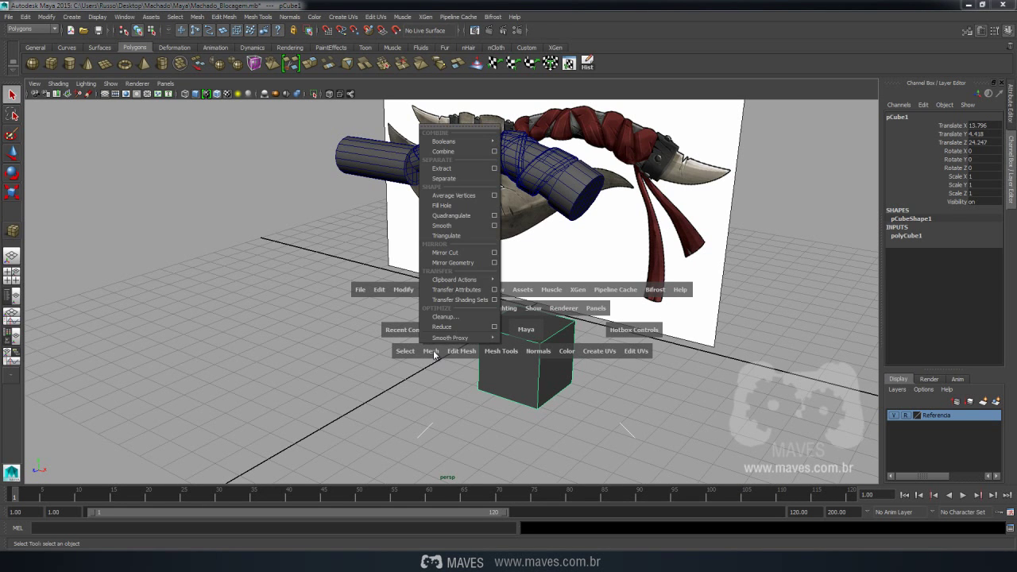
click(442, 225)
Set the smoothing Divisions to 2 so the cube becomes a rounded ball
click(711, 413)
scroll(710, 414, up, 3)
scroll(506, 400, up, 2)
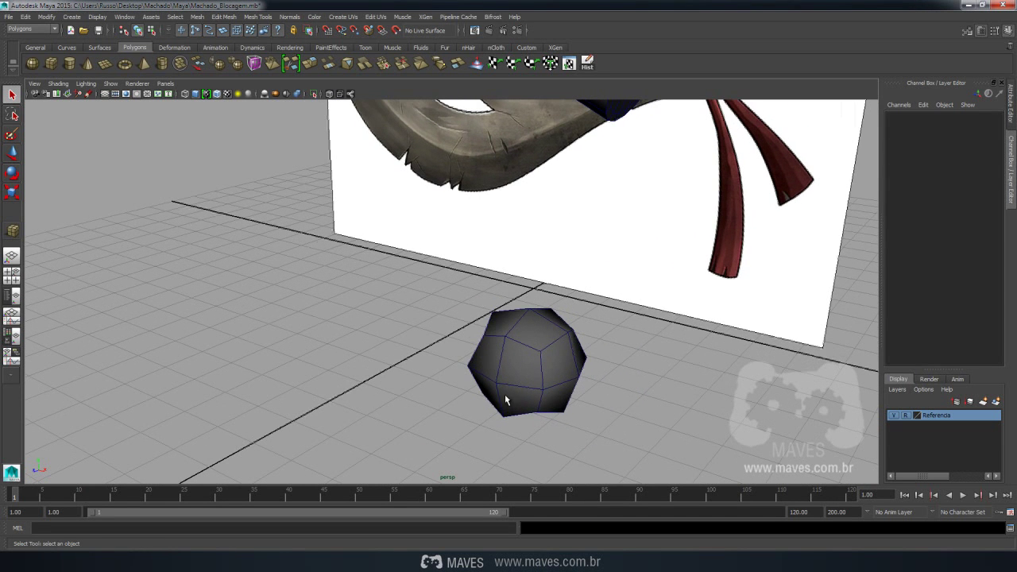
click(550, 355)
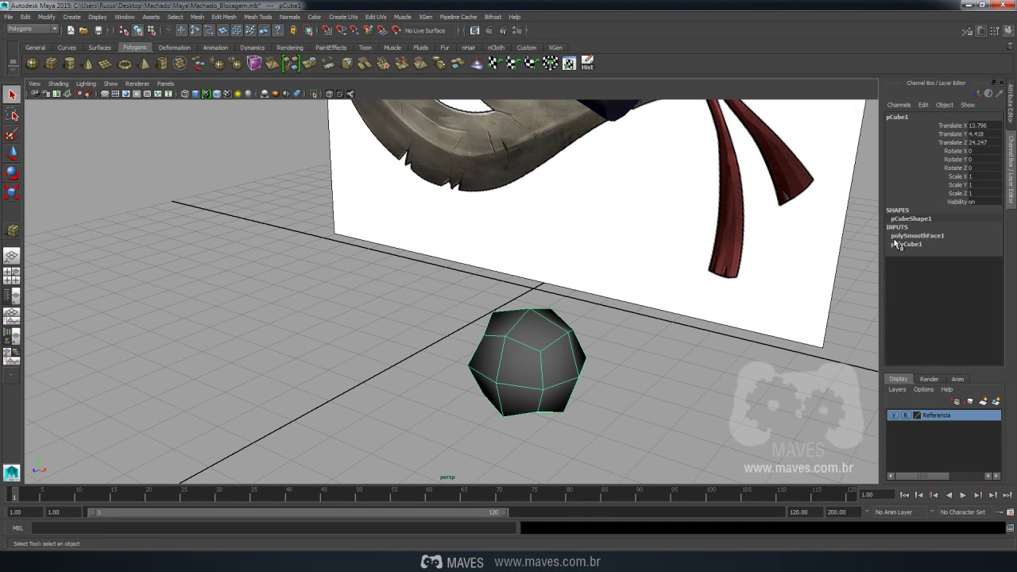
click(923, 236)
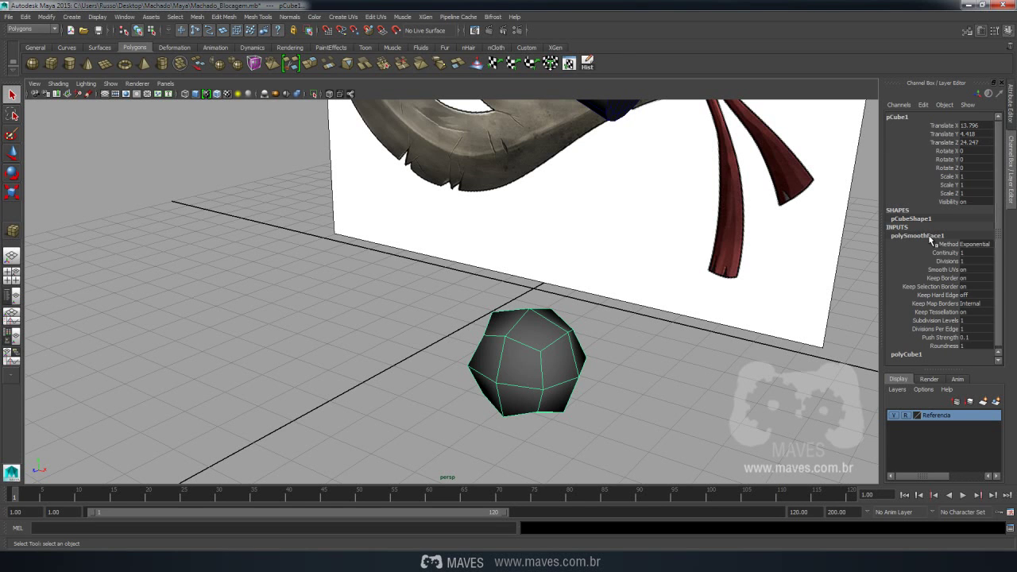
double_click(966, 263)
text(2)
key(Return)
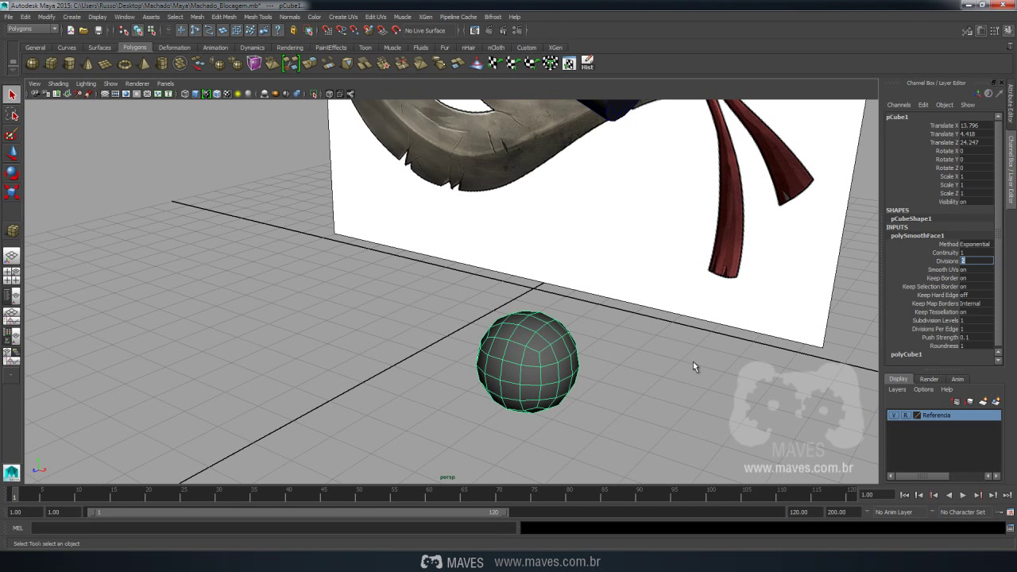
click(620, 366)
alt+drag(609, 371, 586, 353)
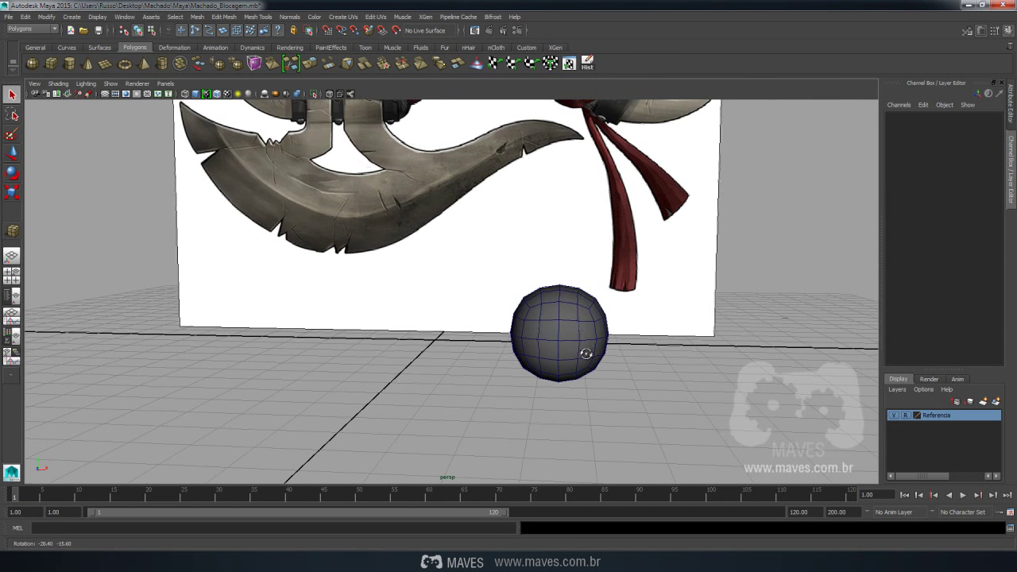
Delete the sphere's left-half faces in Face mode, then return to Object Mode
click(565, 339)
right_click(557, 326)
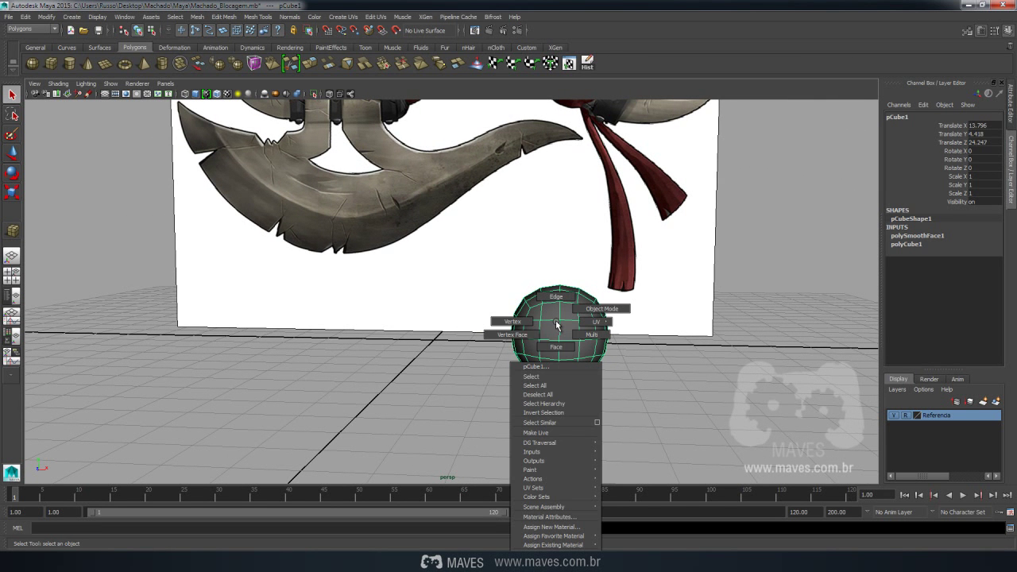
click(557, 347)
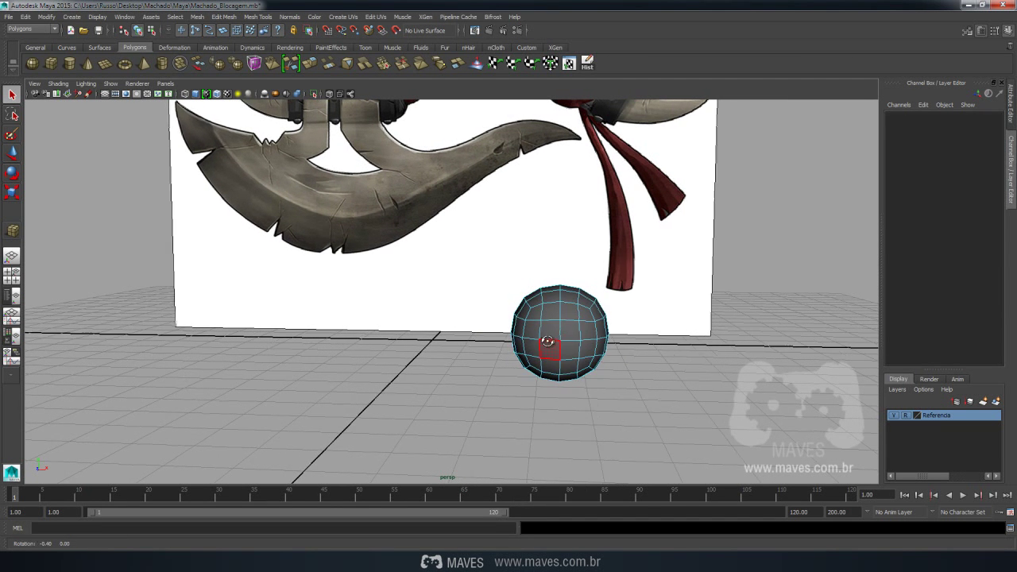
drag(486, 266, 551, 432)
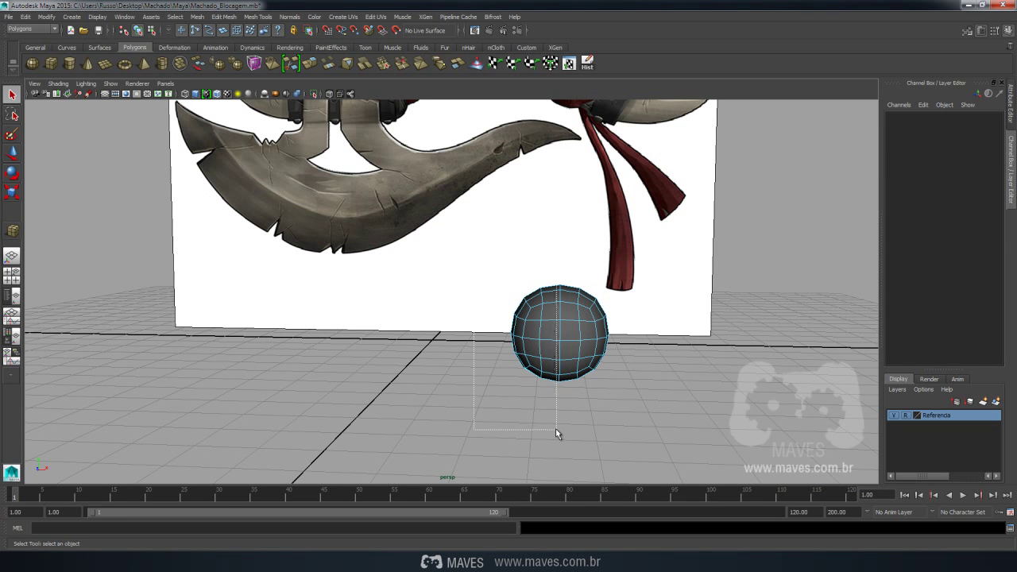
key(Delete)
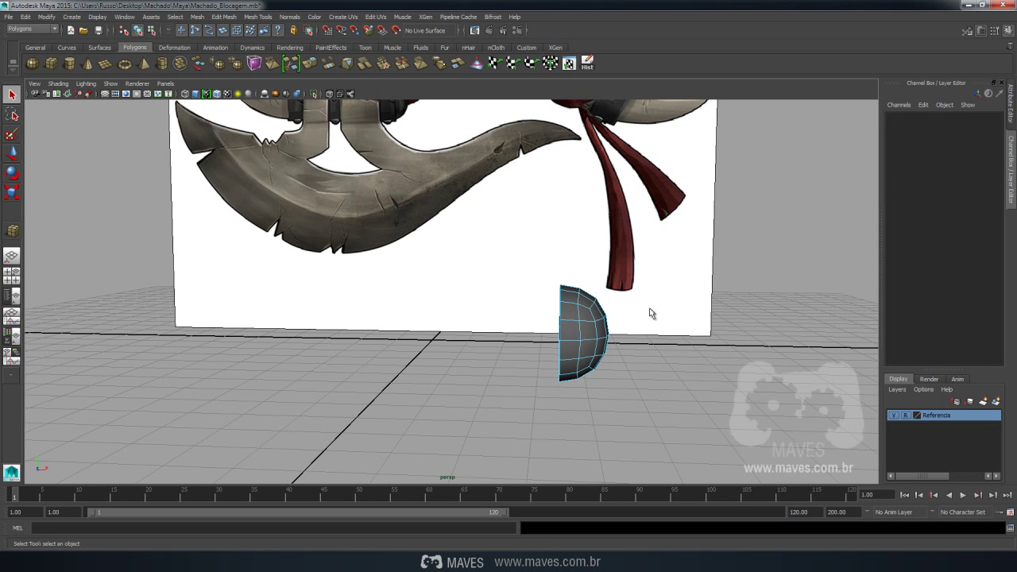
mouse_move(675, 366)
alt+mouse_down()
mouse_move(593, 371)
mouse_move(689, 359)
mouse_move(598, 326)
alt+mouse_up()
right_drag(598, 326, 642, 314)
click(602, 330)
alt+drag(629, 345, 627, 368)
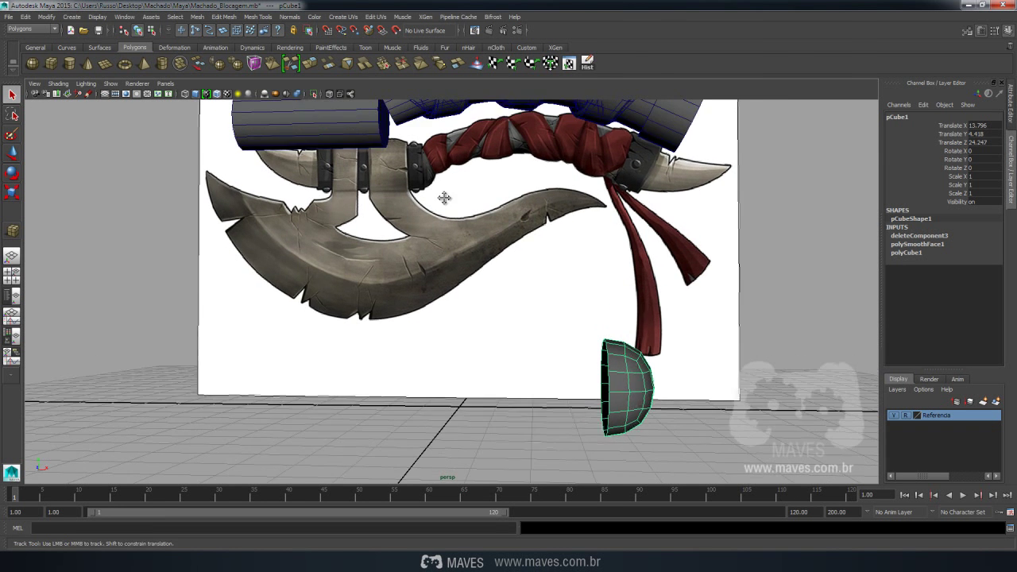
In the front view, move the half-dome up to the end of the collar cylinder
scroll(686, 429, down, 3)
mouse_move(685, 429)
alt+middle_down()
mouse_move(620, 378)
mouse_move(629, 386)
alt+middle_up()
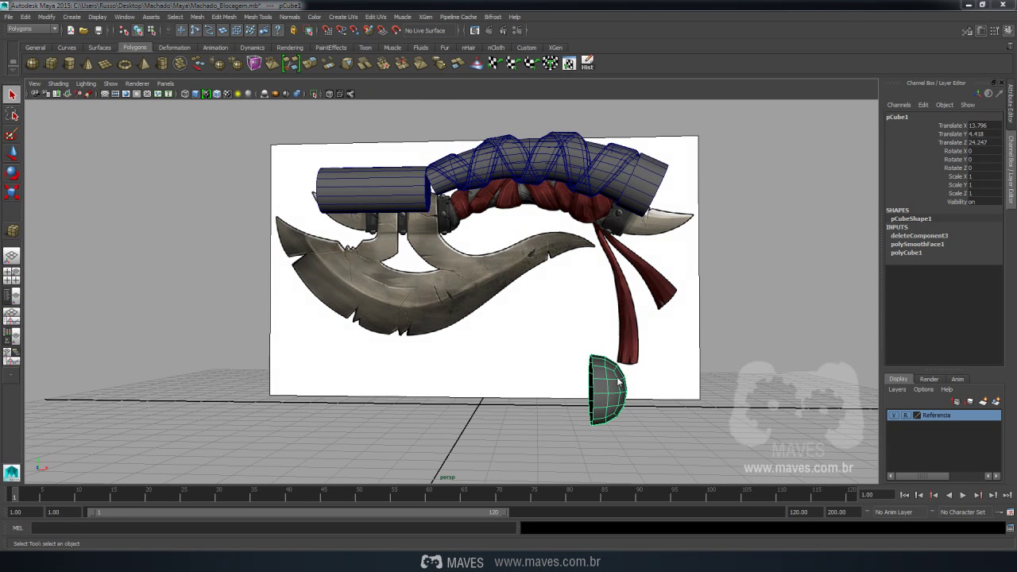
key(space)
mouse_move(622, 382)
mouse_down()
mouse_move(625, 404)
mouse_move(467, 262)
mouse_move(466, 221)
mouse_up()
key(w)
alt+right_drag(466, 221, 711, 447)
alt+middle_drag(711, 448, 545, 353)
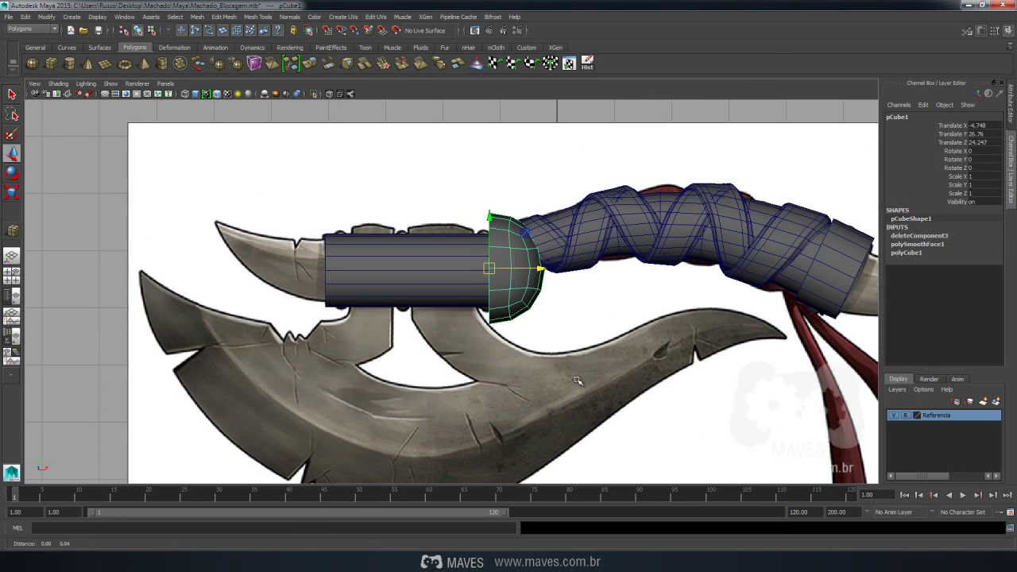
Scale the half-dome down to about 0.466 × 0.585 × 0.585 to fit the cylinder end
key(r)
drag(492, 283, 450, 315)
key(4)
alt+middle_drag(625, 301, 538, 265)
scroll(538, 265, up, 2)
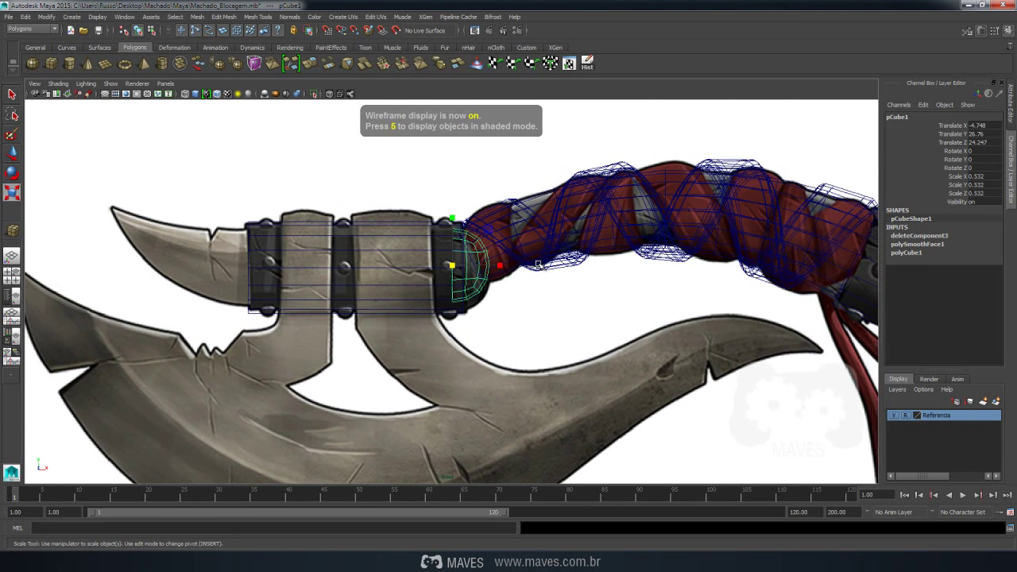
mouse_move(451, 266)
mouse_down()
mouse_move(457, 276)
mouse_move(492, 269)
mouse_up()
key(w)
key(r)
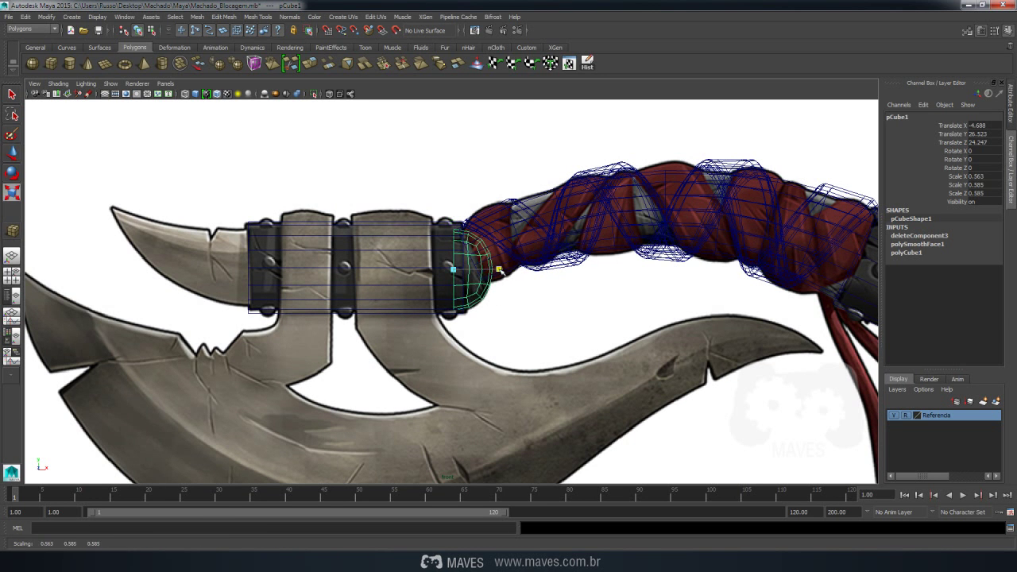
Return to the perspective camera, closer to the axe, with solid shading
key(w)
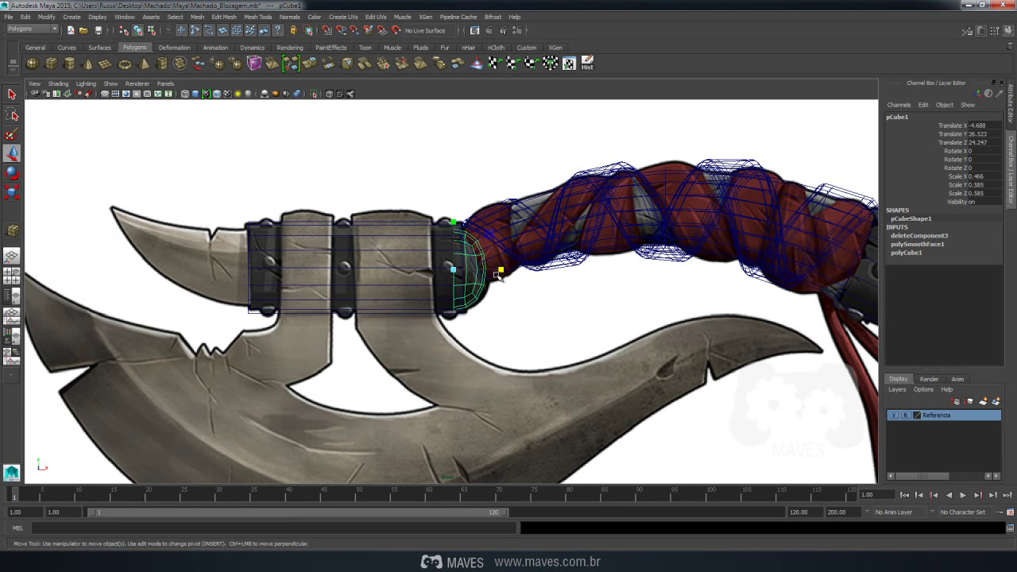
click(529, 313)
key(space)
drag(529, 313, 531, 274)
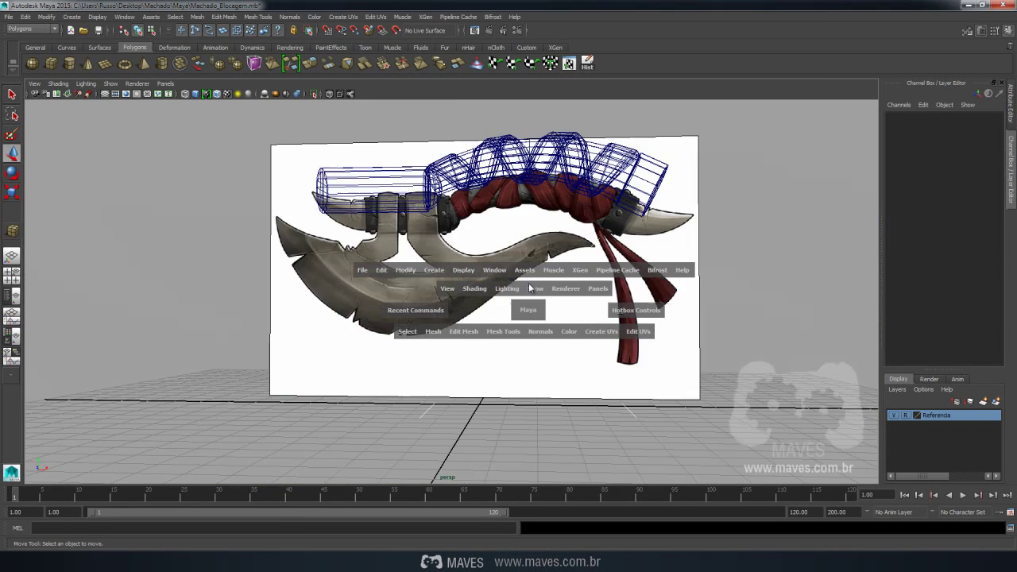
alt+right_drag(512, 250, 634, 379)
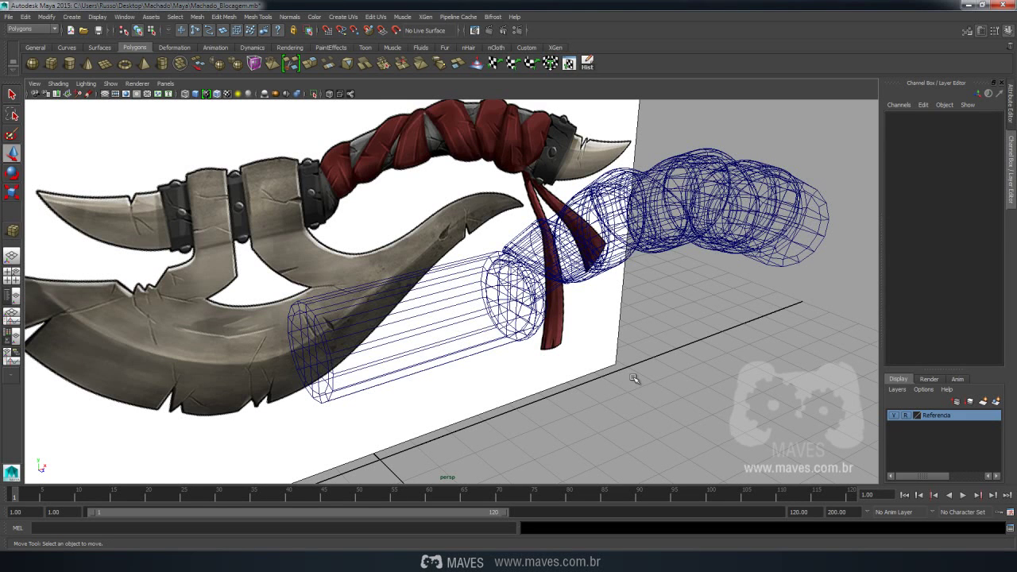
key(5)
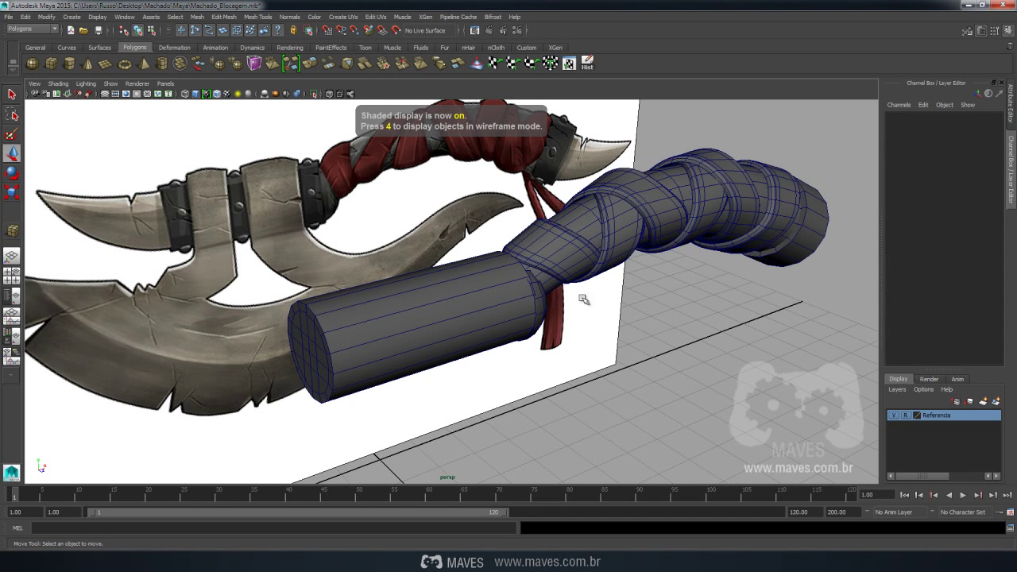
Show textured shading and select the half-dome end cap and the collar cylinder
key(6)
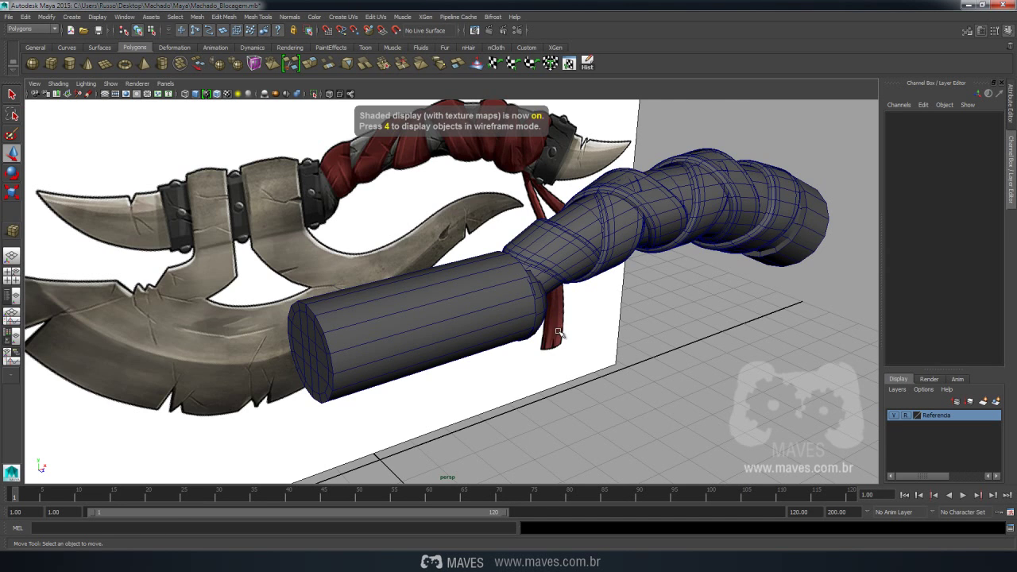
alt+drag(613, 336, 512, 300)
mouse_move(437, 294)
alt+mouse_down()
mouse_move(474, 318)
mouse_move(563, 323)
mouse_move(501, 321)
mouse_move(509, 350)
mouse_move(569, 368)
mouse_move(520, 348)
alt+mouse_up()
click(449, 326)
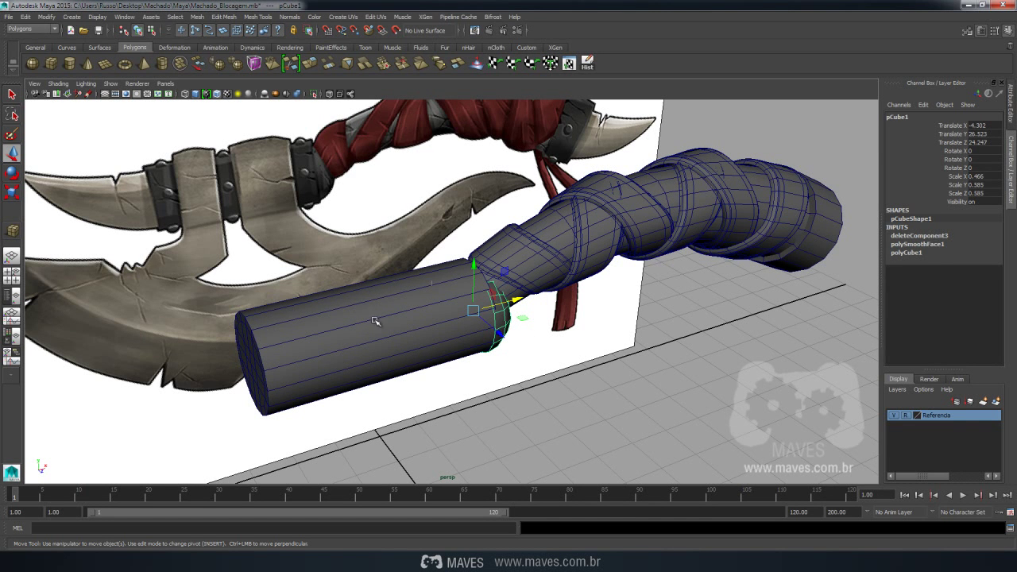
click(367, 321)
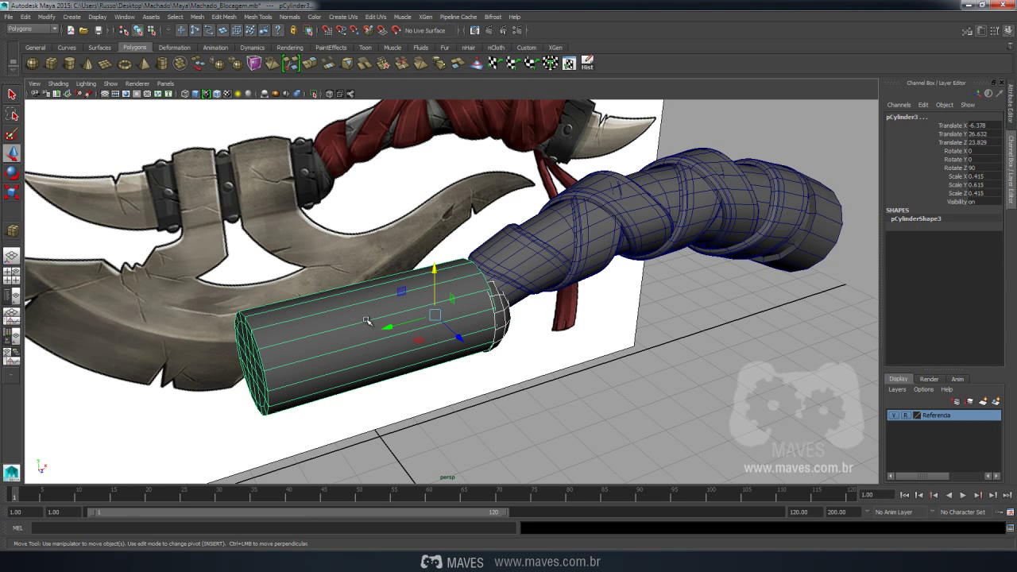
Align the half-dome to the collar cylinder's axis and review it against the blade
click(47, 17)
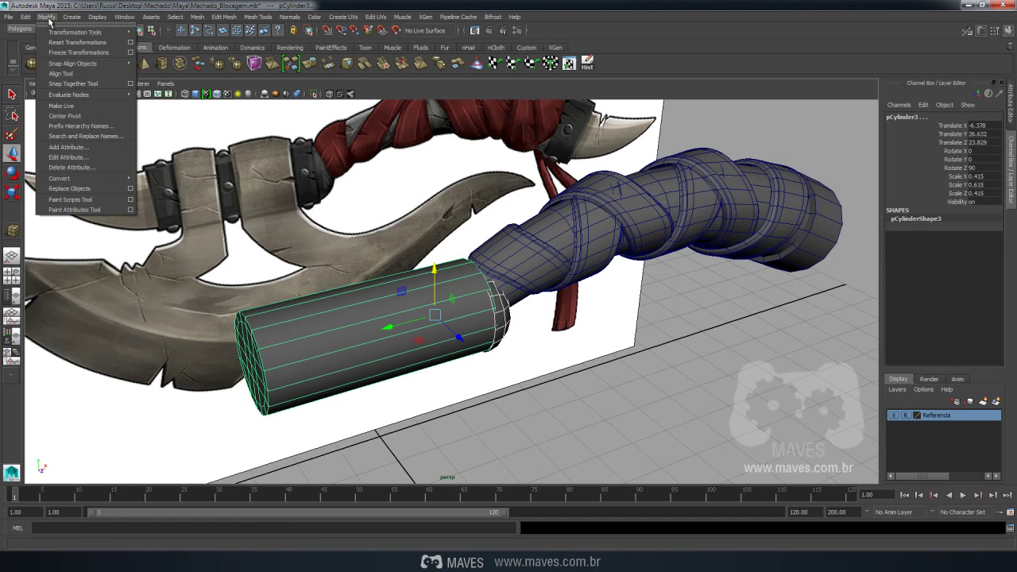
click(60, 73)
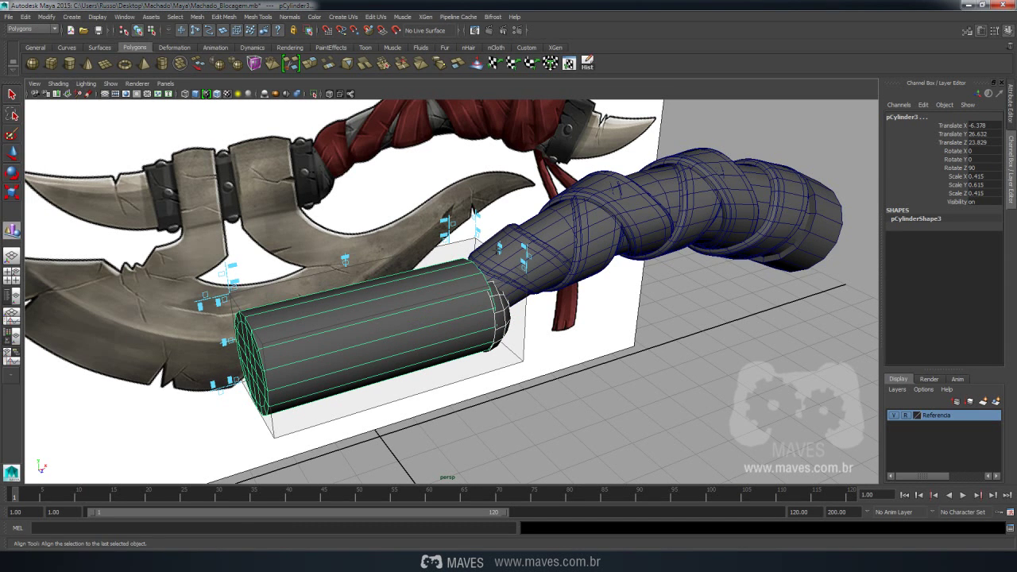
alt+drag(445, 334, 554, 306)
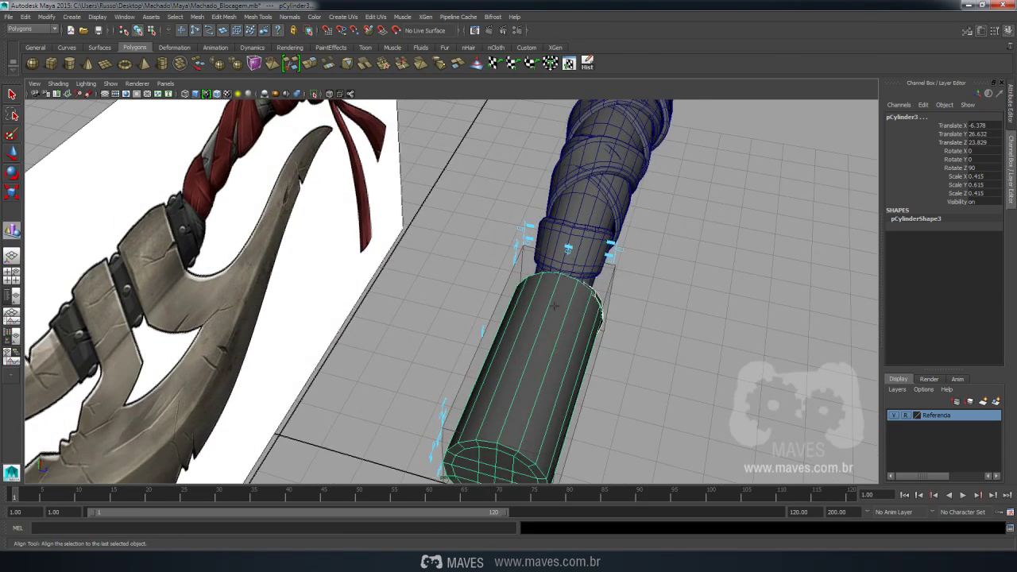
alt+drag(522, 348, 575, 240)
mouse_move(641, 276)
alt+mouse_down()
mouse_move(550, 257)
mouse_move(586, 310)
mouse_move(504, 284)
mouse_move(431, 285)
mouse_move(581, 307)
mouse_move(465, 264)
mouse_move(471, 278)
alt+mouse_up()
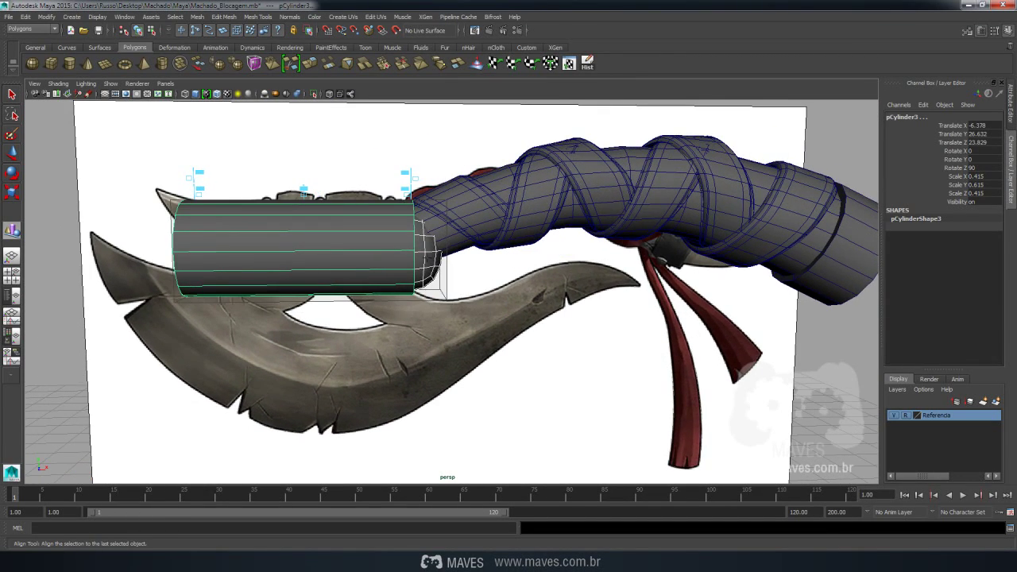
key(w)
alt+drag(438, 231, 338, 271)
scroll(397, 255, down, 5)
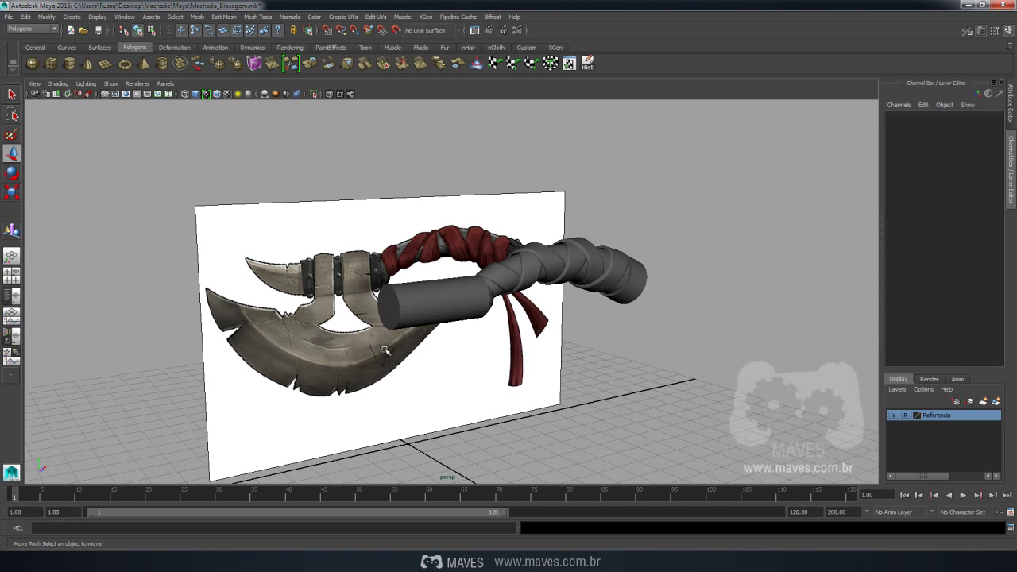
In front view, duplicate the collar cylinder pCylinder3 and slide the copy left along the handle
key(bracketleft)
key(space)
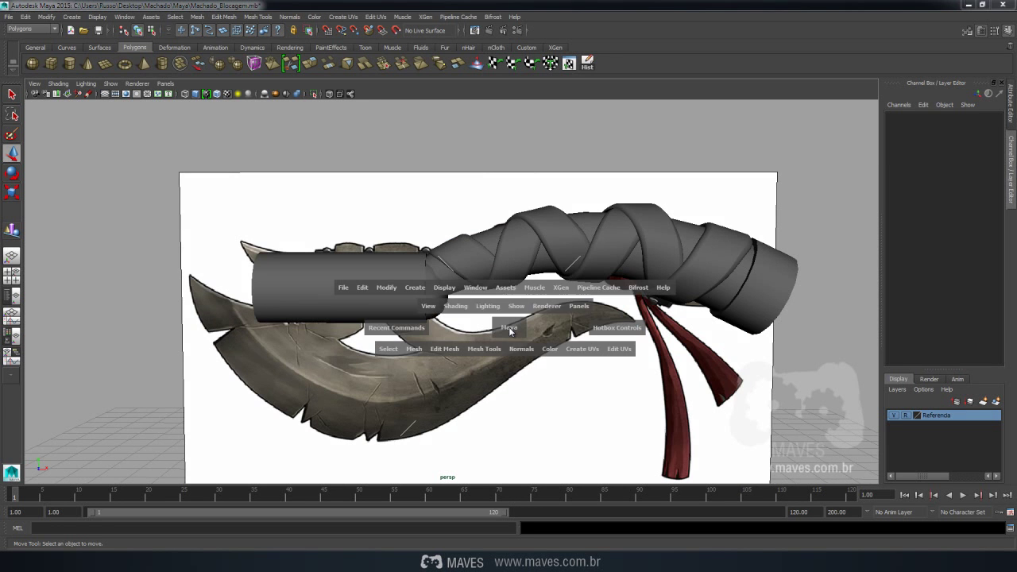
click(511, 332)
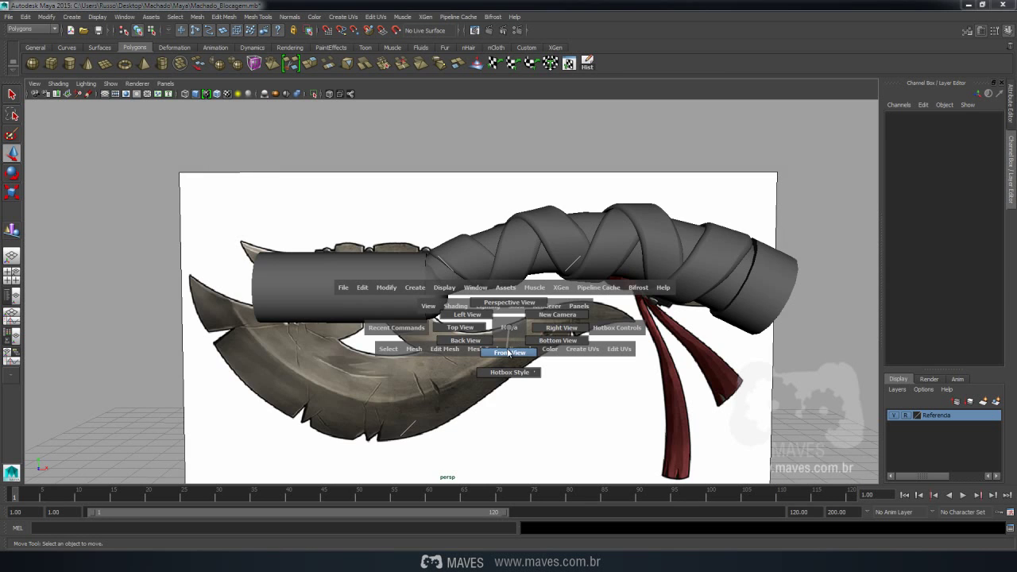
drag(510, 331, 510, 352)
scroll(560, 312, down, 4)
alt+middle_drag(560, 312, 532, 304)
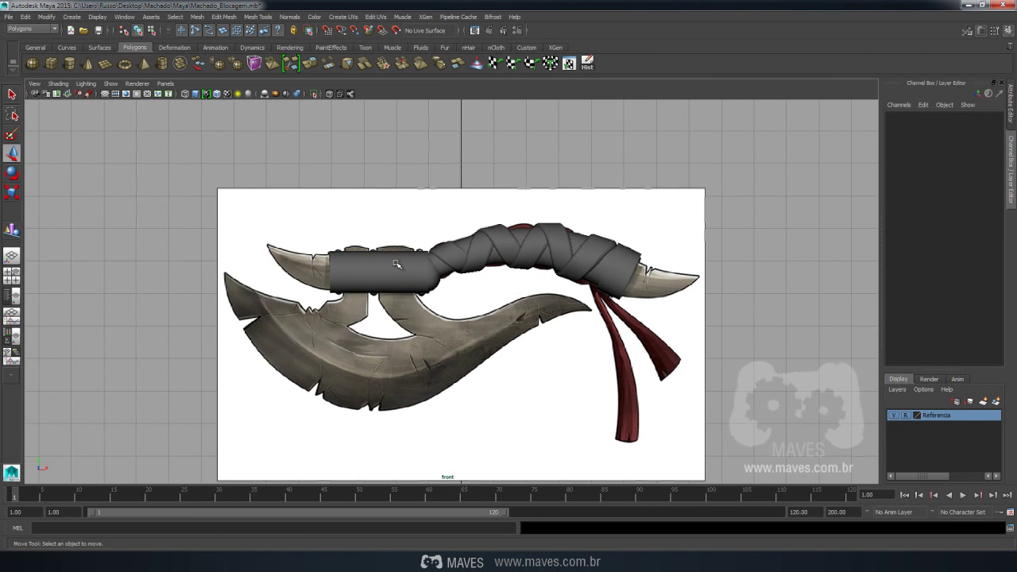
click(396, 265)
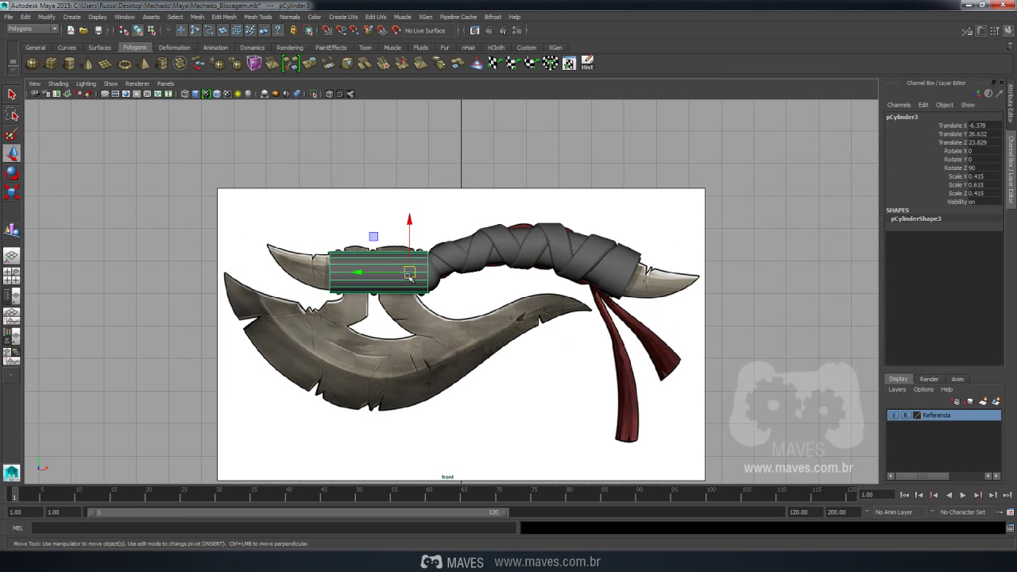
key(ctrl+d)
mouse_move(371, 273)
mouse_down()
mouse_move(346, 274)
mouse_move(356, 274)
mouse_up()
Scale the copy up to cover the blade band, then move a vertex column to shorten it
scroll(350, 275, up, 3)
key(r)
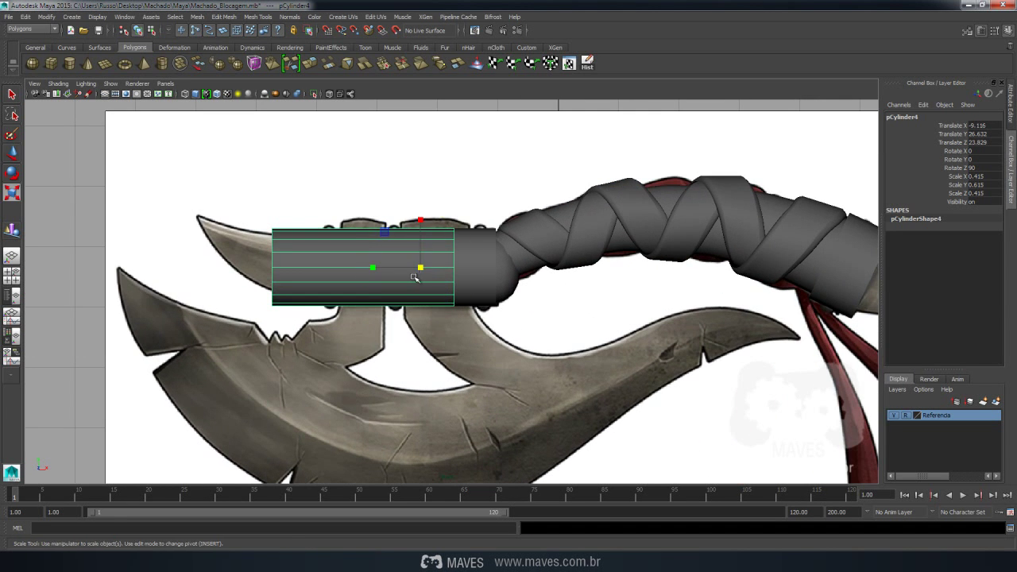
drag(421, 269, 453, 251)
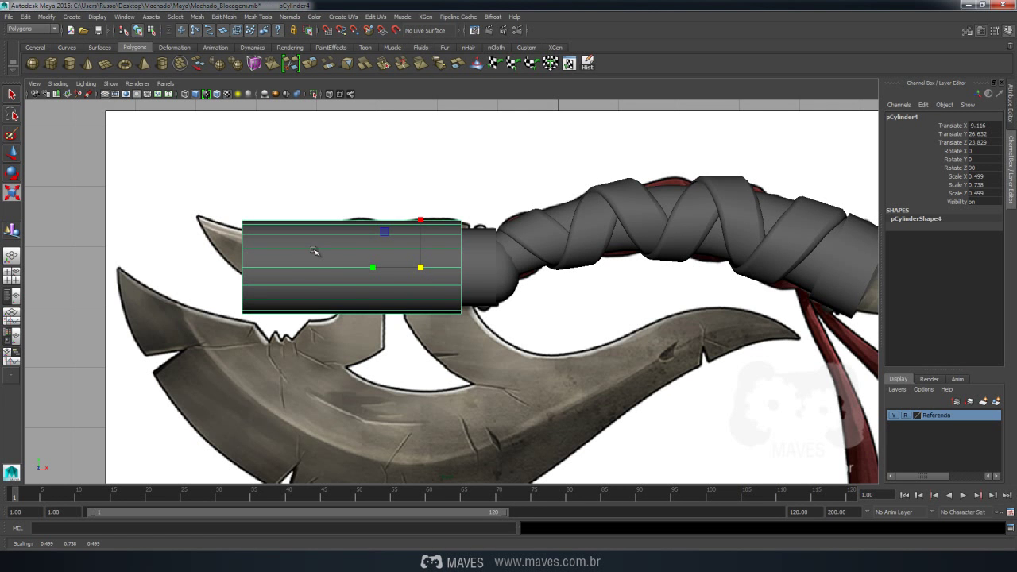
right_drag(314, 251, 272, 252)
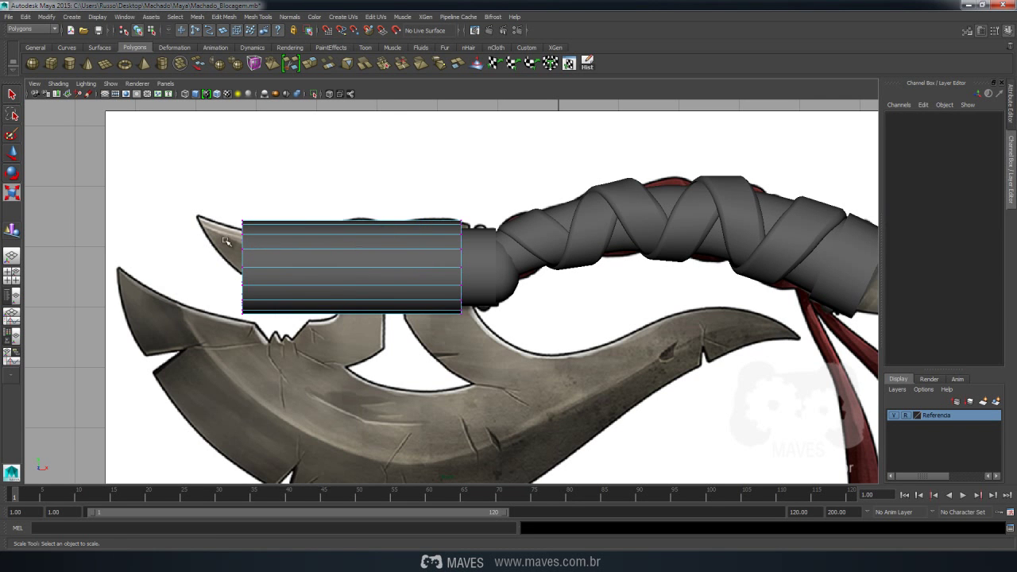
key(w)
mouse_move(211, 270)
mouse_down()
mouse_move(400, 277)
mouse_move(380, 275)
mouse_up()
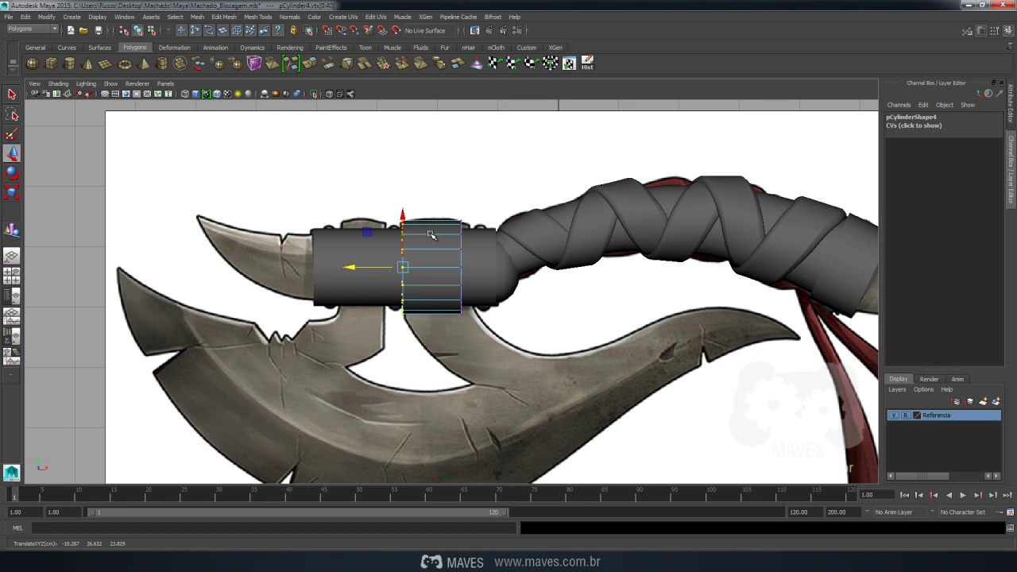
In wireframe, move the cylinder's edge vertices to line up with the metal band's edge
key(4)
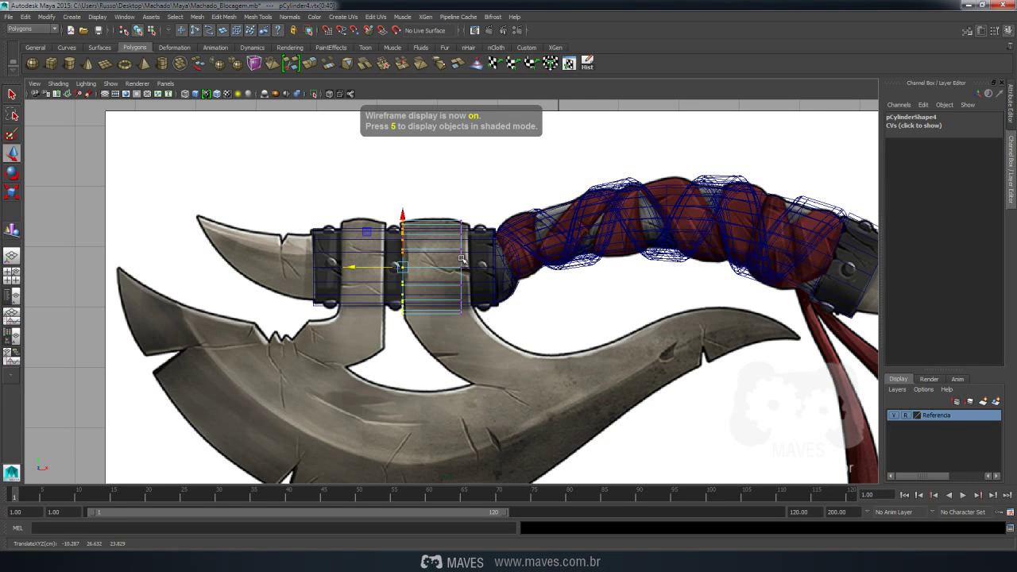
drag(440, 213, 487, 357)
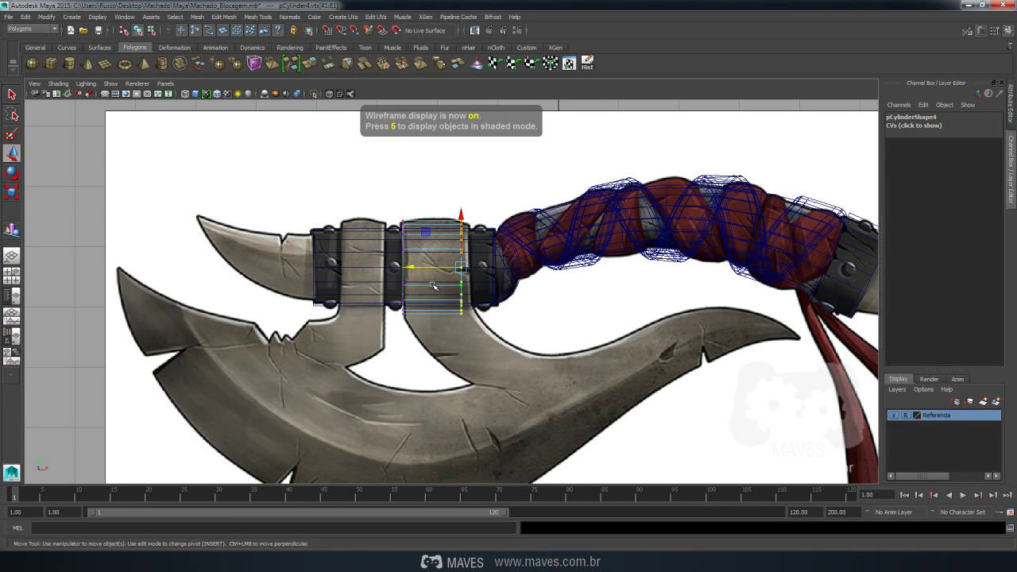
drag(411, 269, 420, 271)
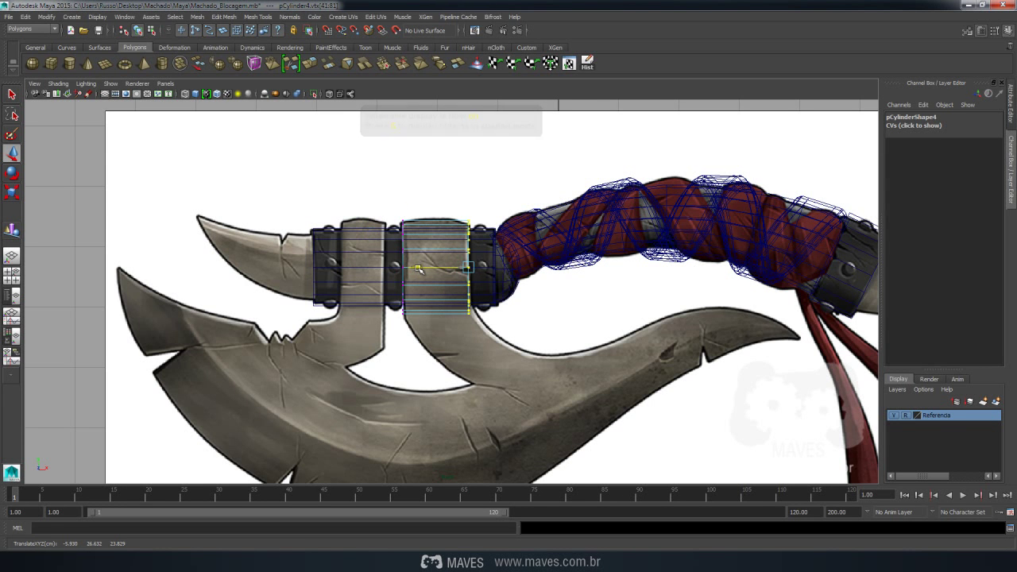
click(513, 316)
Return to shaded display, orbit to the handle end and select pCylinder4
scroll(367, 211, down, 5)
right_drag(465, 234, 479, 247)
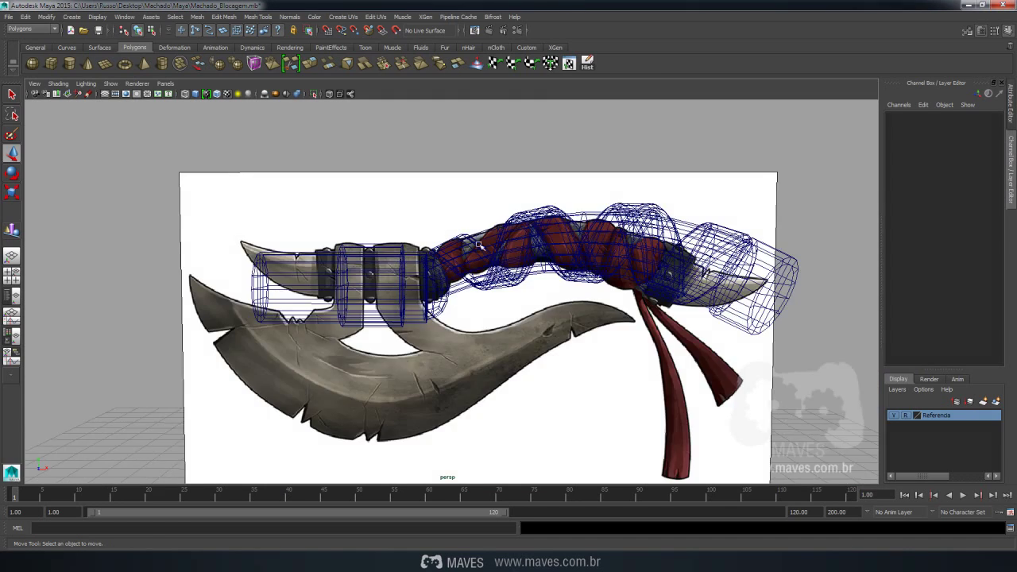
alt+drag(479, 247, 580, 298)
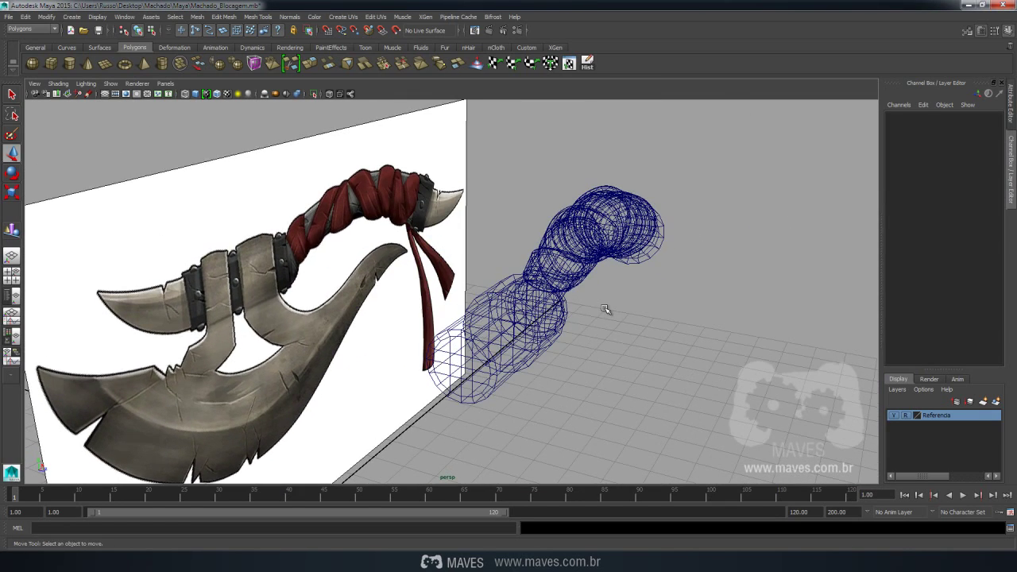
key(5)
alt+drag(618, 279, 549, 293)
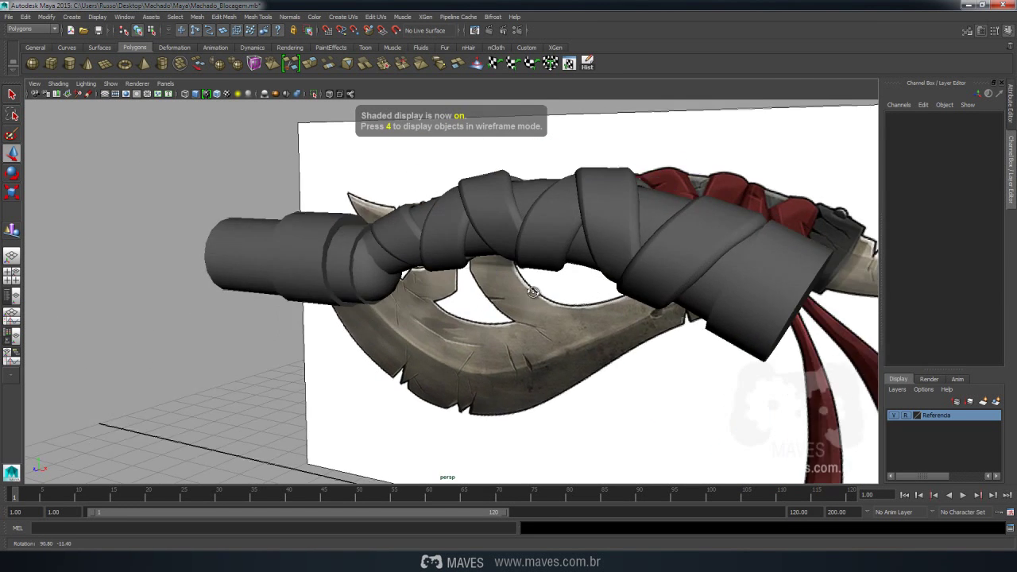
alt+right_drag(549, 293, 398, 250)
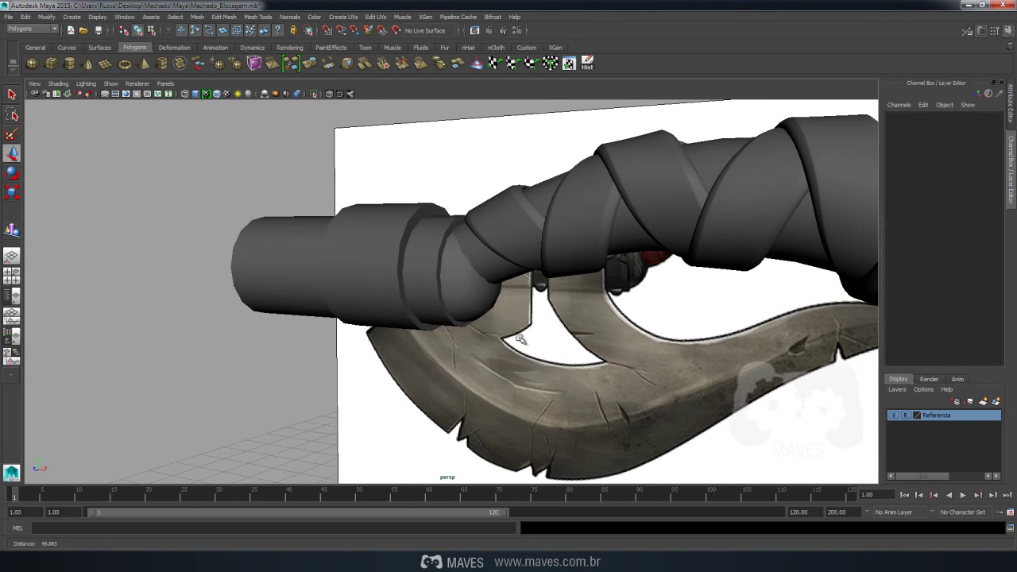
click(388, 228)
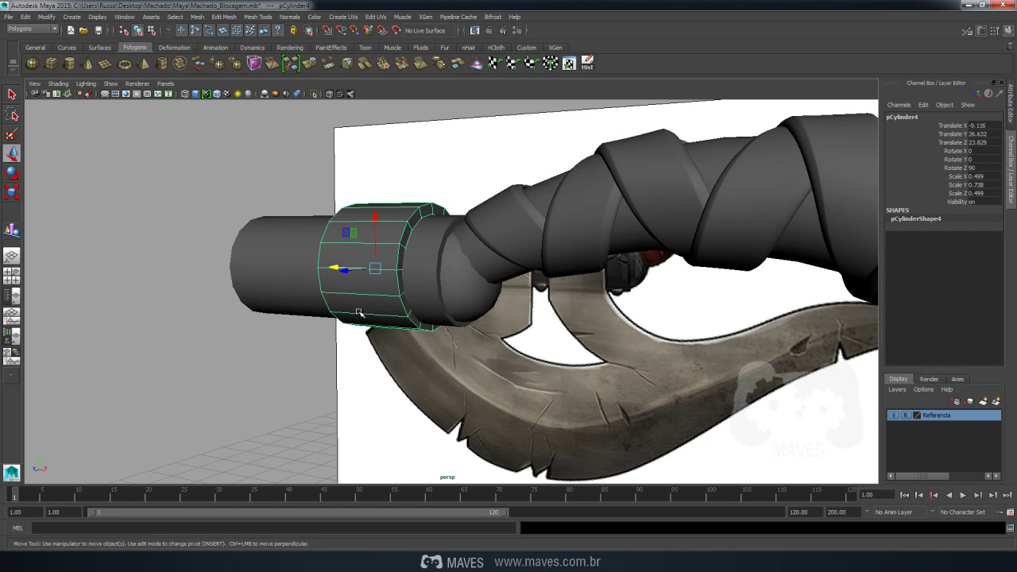
Centre the band cylinder on the collar cylinder's axis with the Align Tool
shift+click(242, 229)
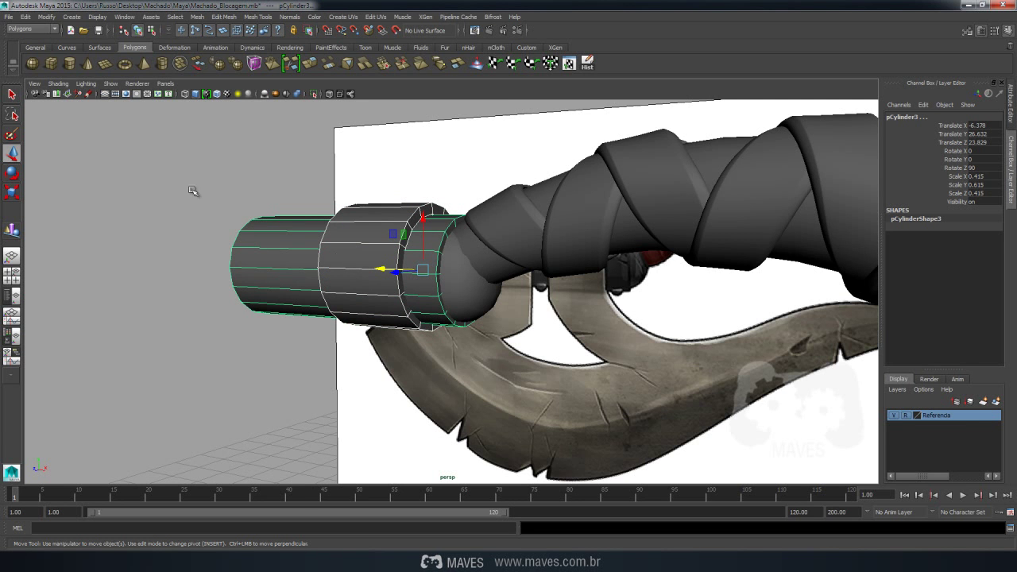
click(47, 17)
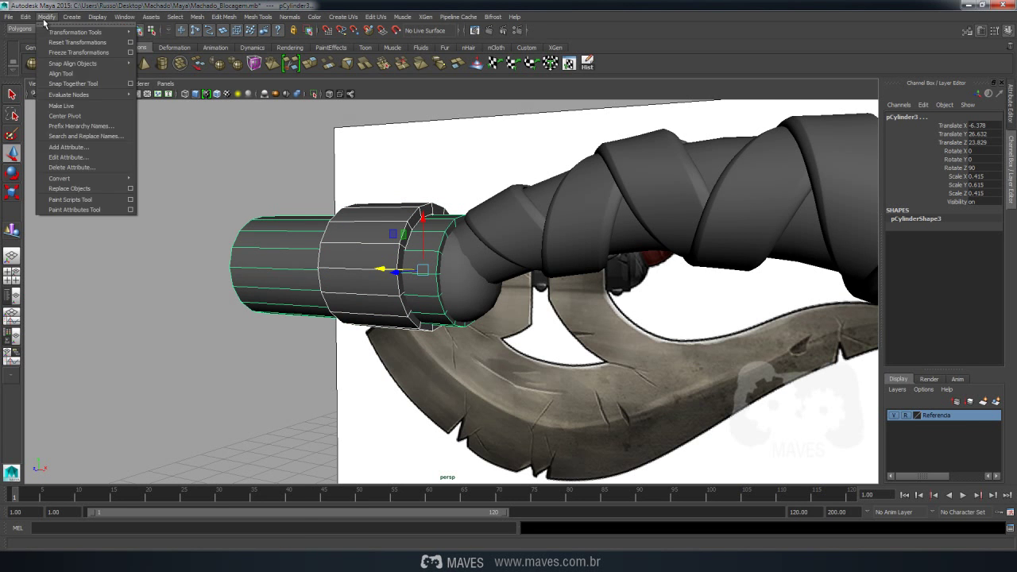
click(64, 73)
alt+drag(418, 269, 537, 252)
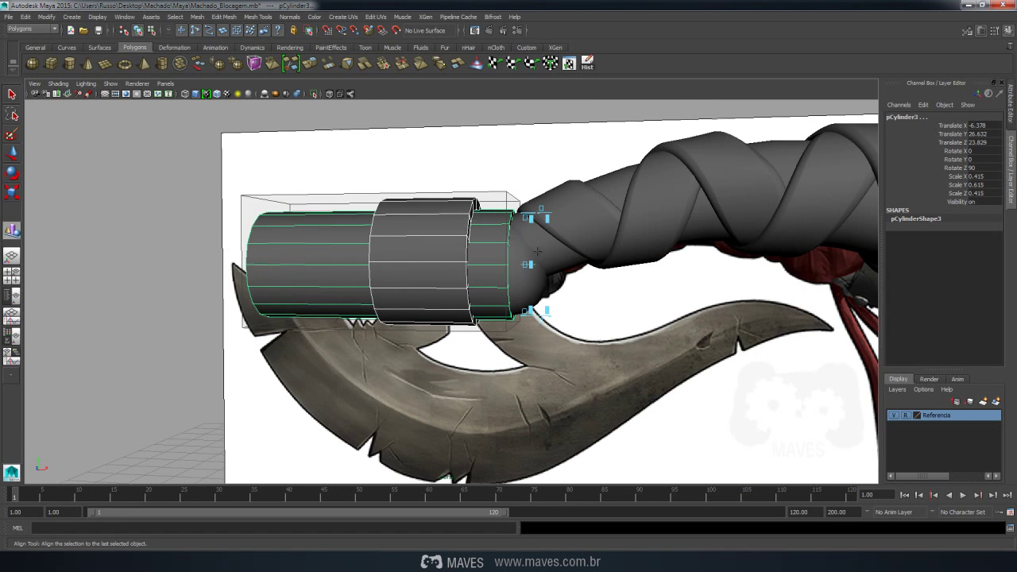
click(528, 264)
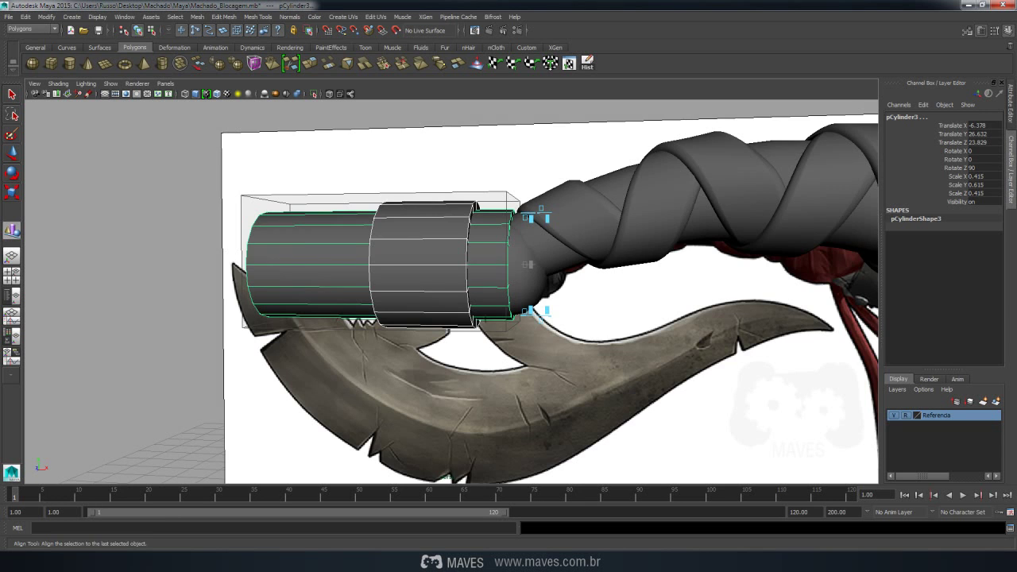
alt+drag(474, 206, 495, 296)
Reselect the band cylinder in front view and duplicate it as pCylinder5
key(w)
alt+drag(87, 272, 409, 313)
click(408, 312)
key(space)
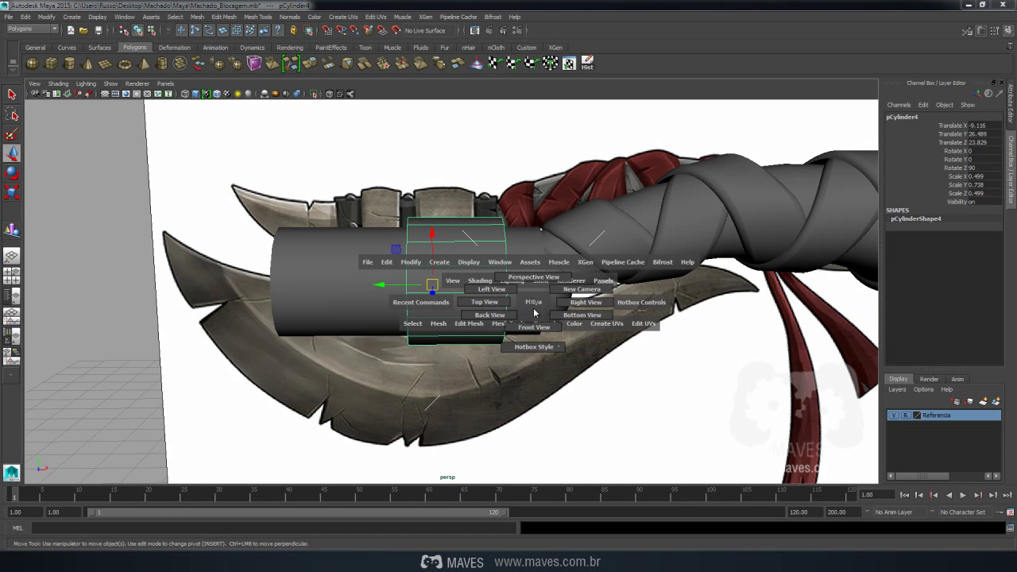
drag(534, 313, 534, 327)
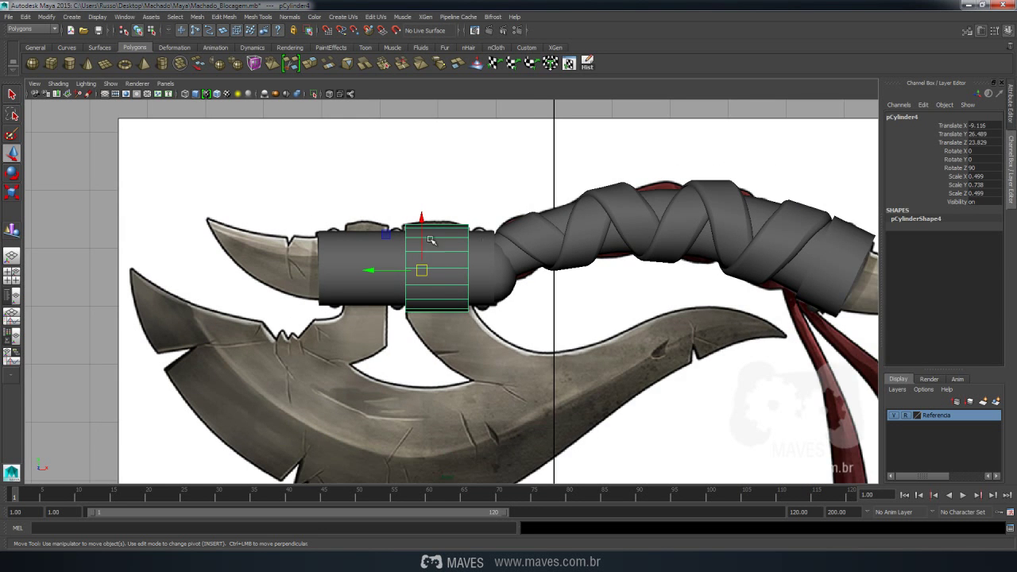
alt+middle_drag(430, 240, 489, 259)
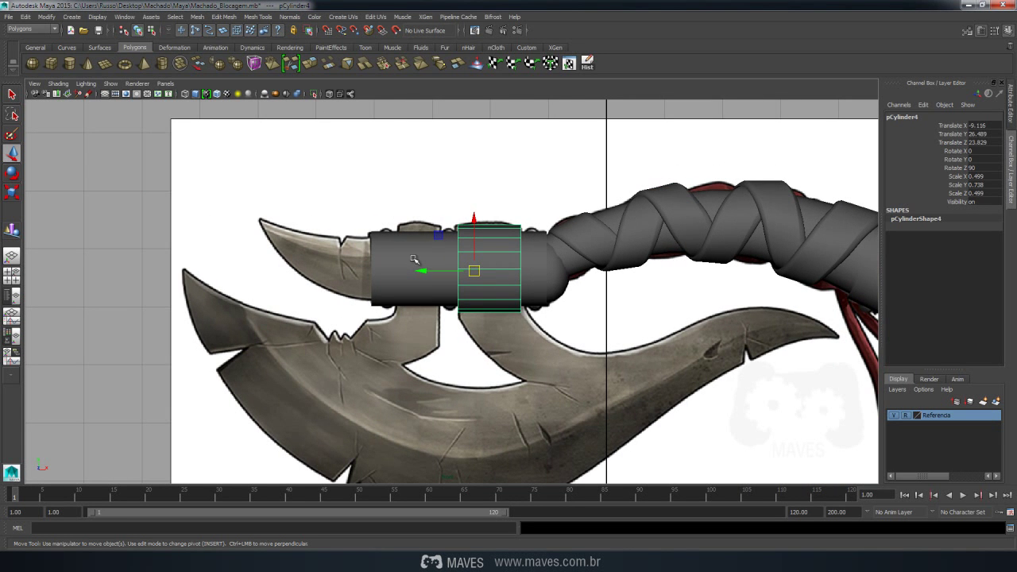
key(ctrl+d)
Slide pCylinder5 left over the outer blade band and pull its left vertex column to the band's width
drag(427, 272, 344, 268)
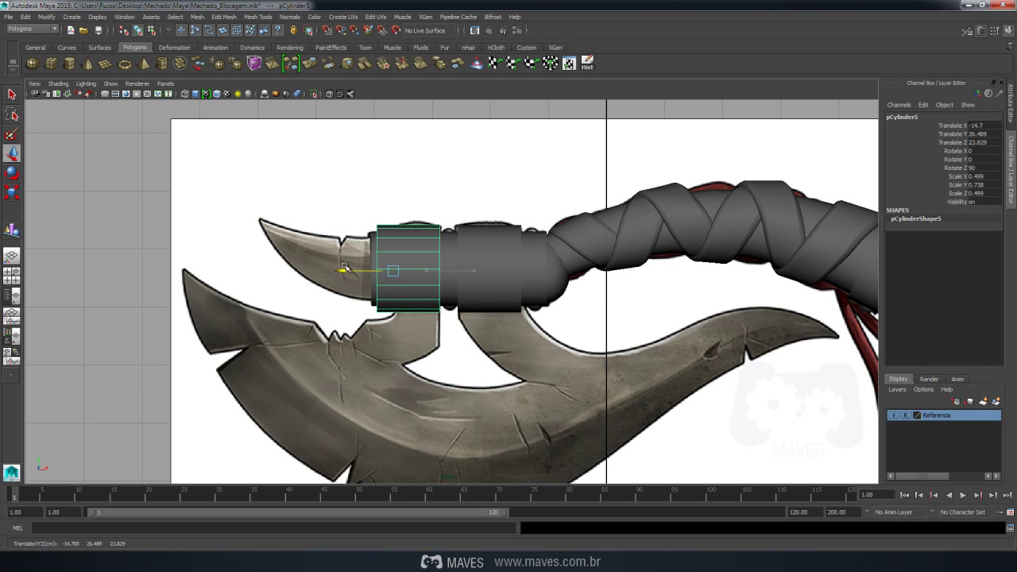
key(4)
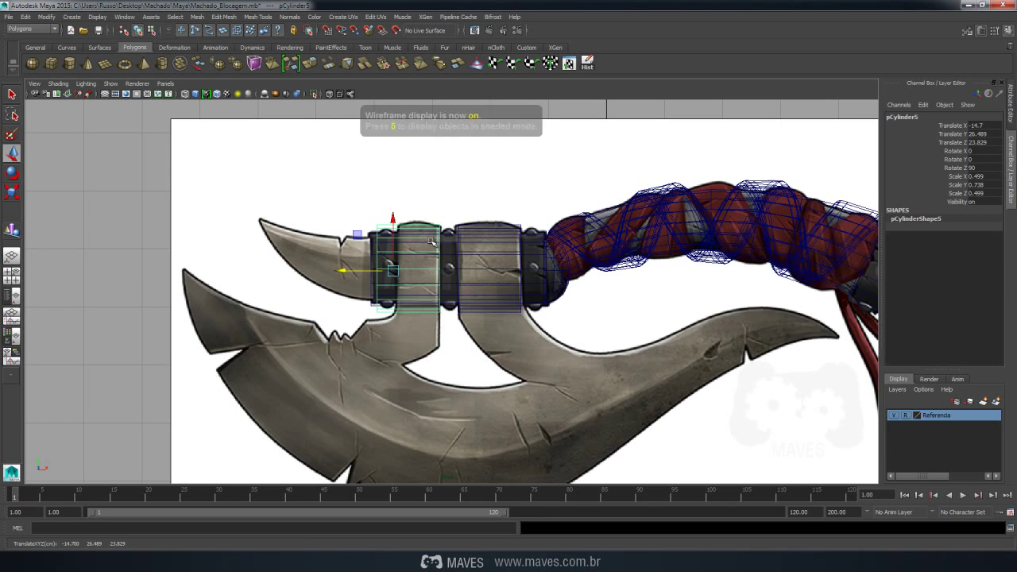
scroll(437, 231, up, 3)
scroll(381, 223, up, 2)
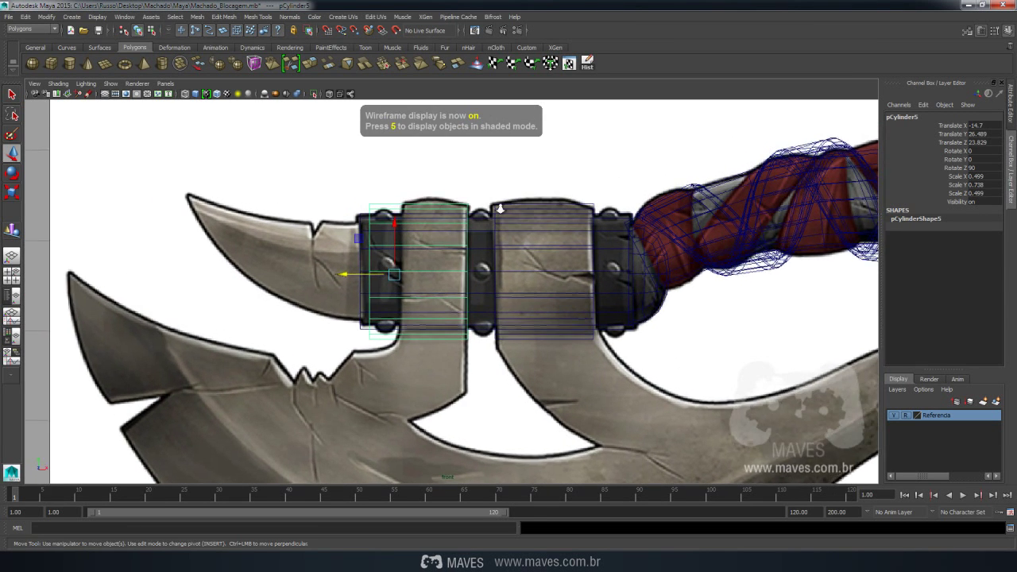
right_click(413, 206)
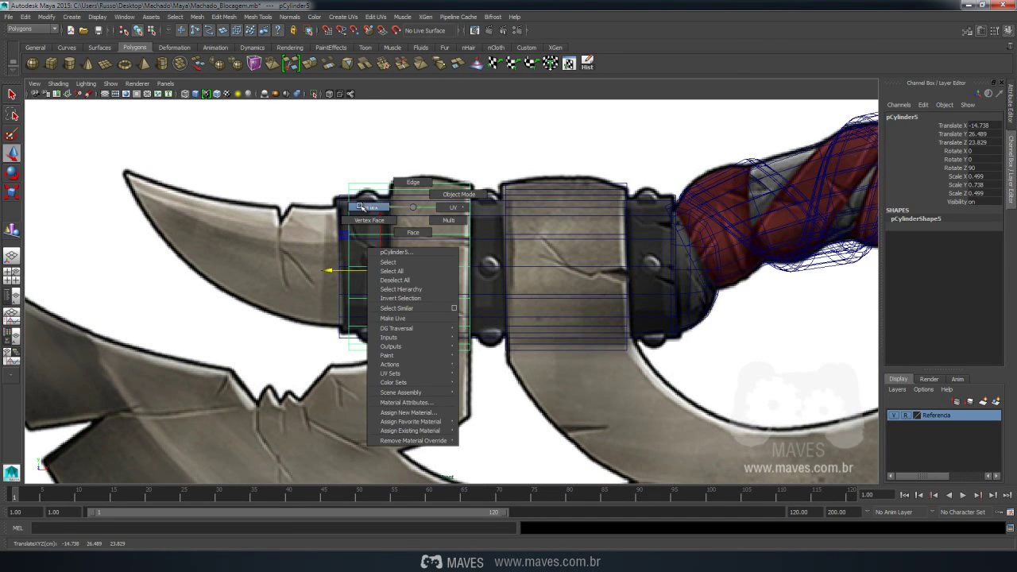
click(360, 207)
drag(295, 164, 378, 350)
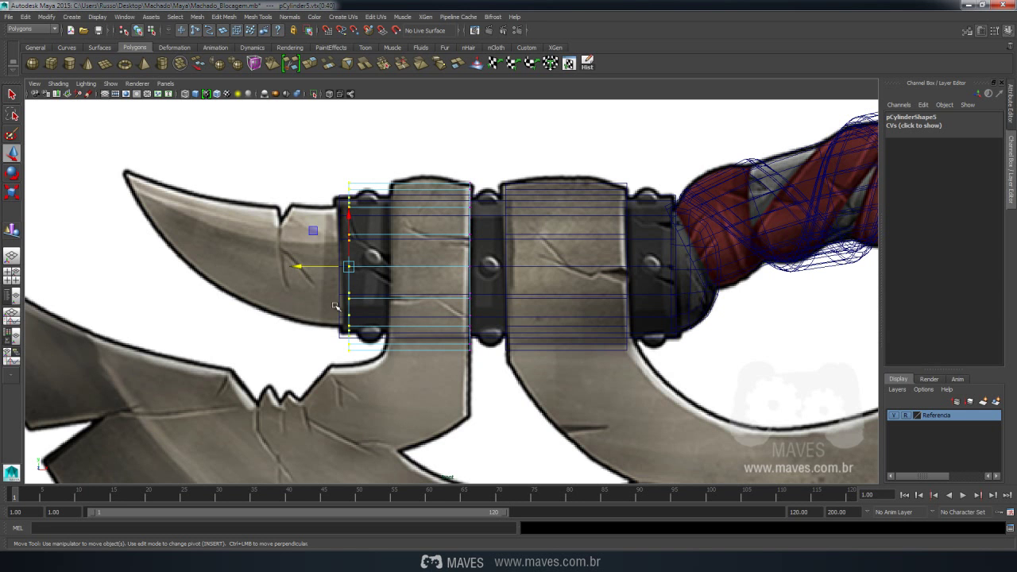
drag(300, 265, 342, 273)
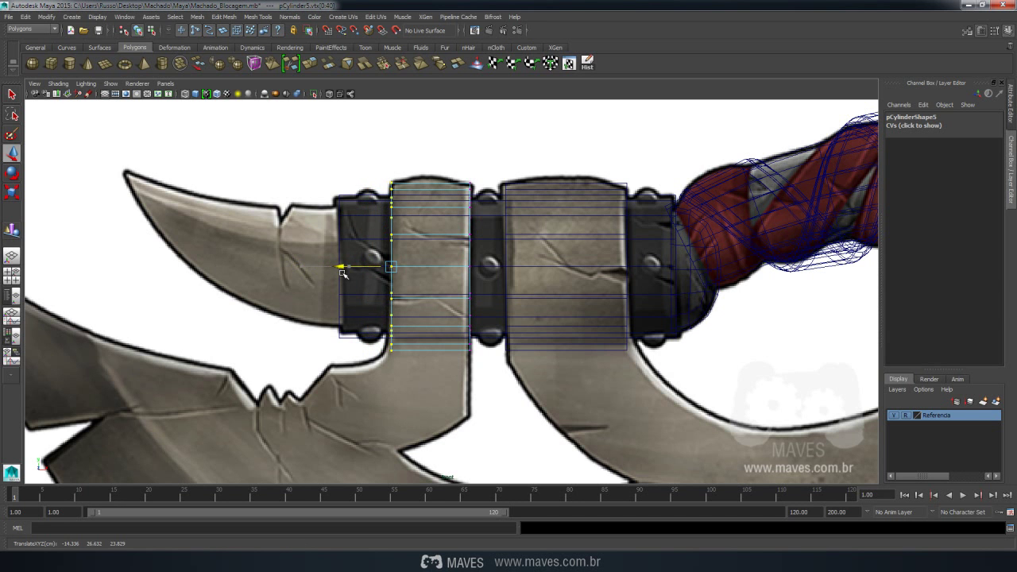
Return to shaded perspective and orbit to inspect the bands, collar and handle
scroll(437, 275, down, 2)
scroll(445, 276, down, 2)
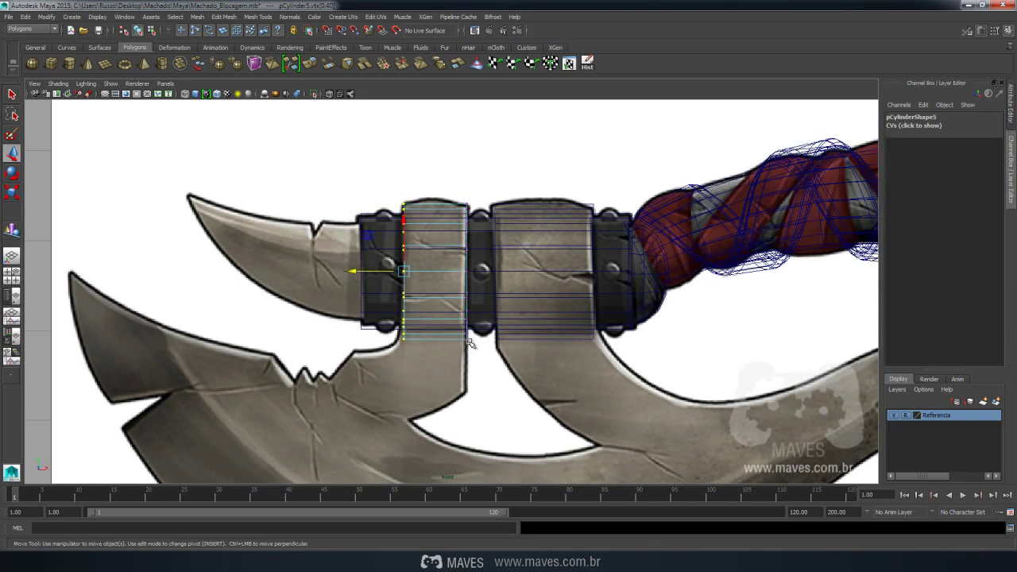
scroll(469, 280, down, 2)
key(space)
drag(486, 285, 477, 257)
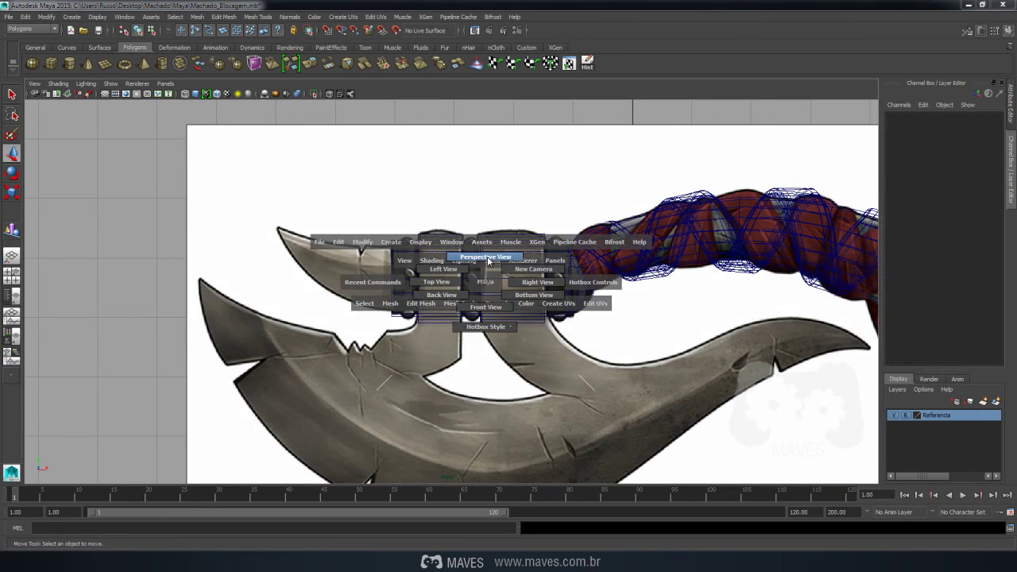
mouse_move(527, 280)
alt+mouse_down()
mouse_move(515, 279)
mouse_move(549, 270)
alt+mouse_up()
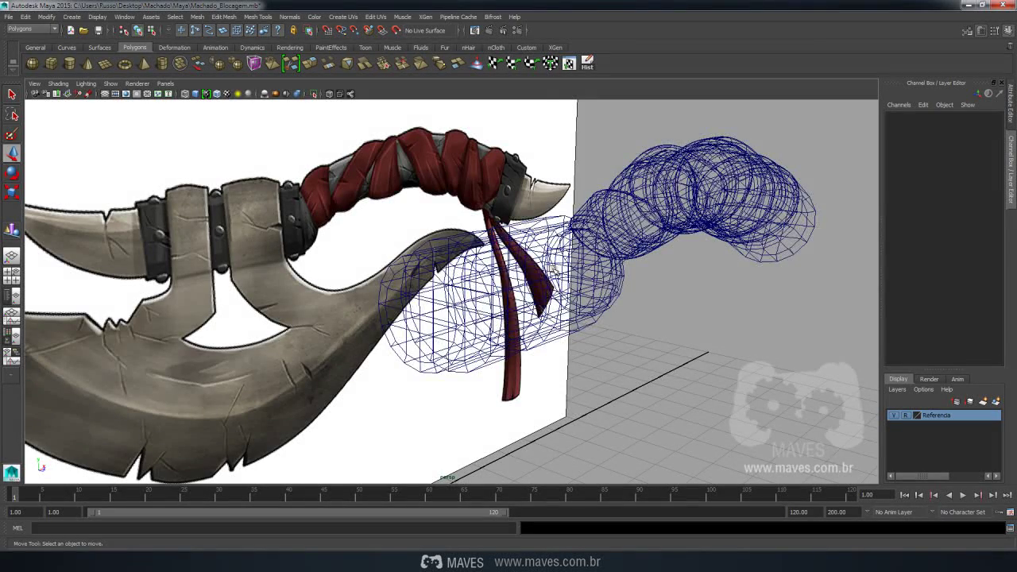
key(5)
alt+right_drag(552, 268, 484, 183)
mouse_move(483, 183)
alt+mouse_down()
mouse_move(570, 259)
mouse_move(487, 286)
mouse_move(453, 277)
alt+mouse_up()
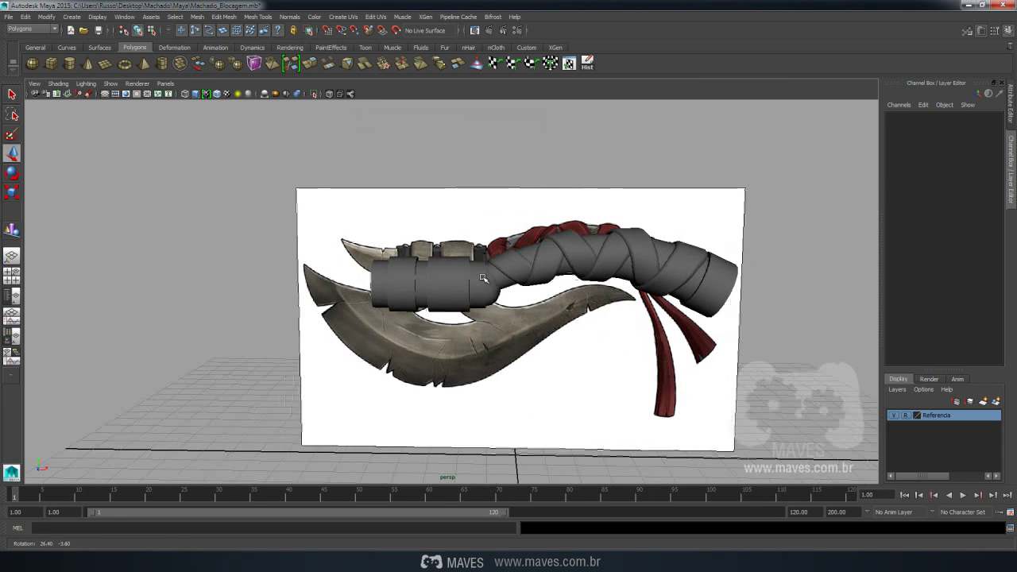
alt+drag(486, 310, 586, 334)
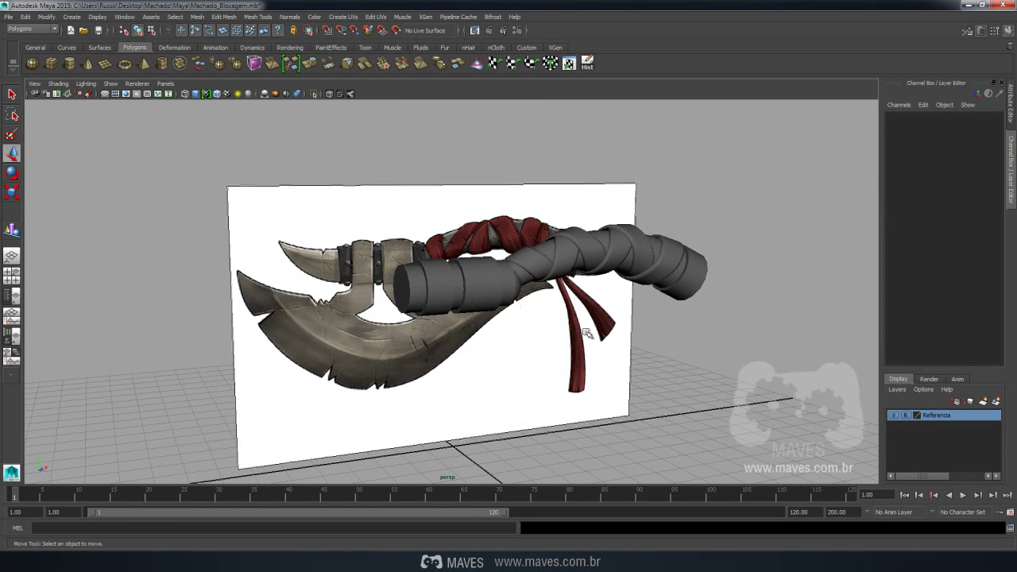